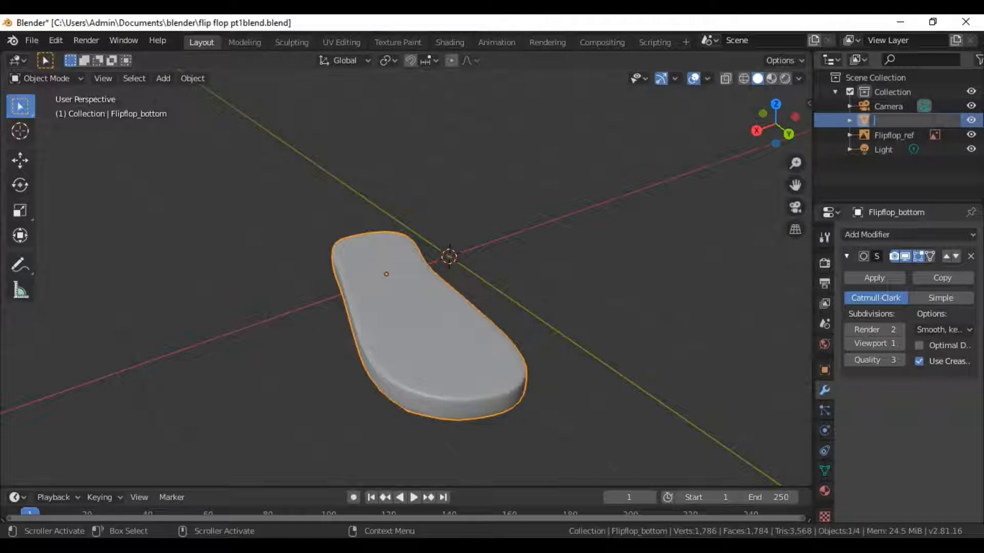
Rename the Flipflop_bottom object to sal
{"action": "type", "text": "S"}
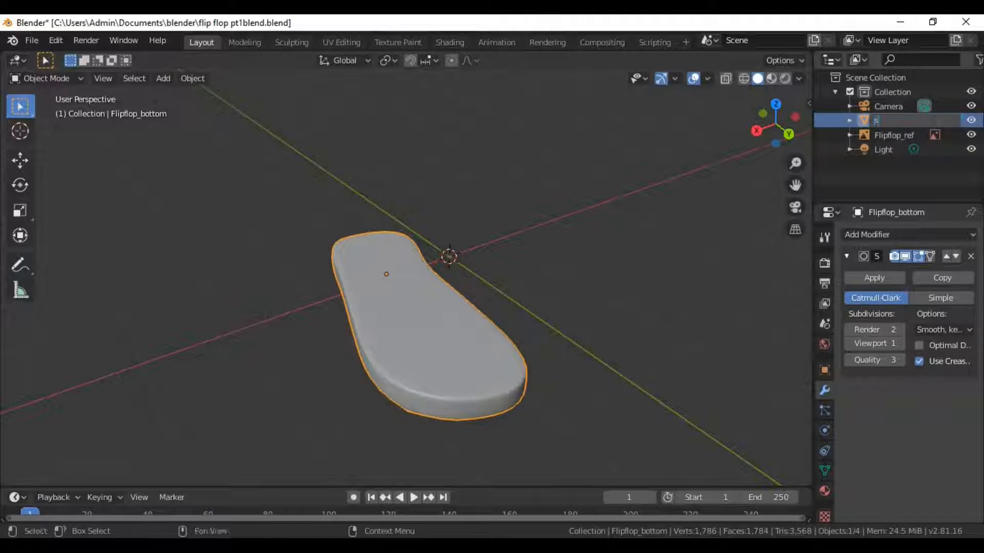
{"action": "type", "text": "al"}
{"action": "key", "text": "Return"}
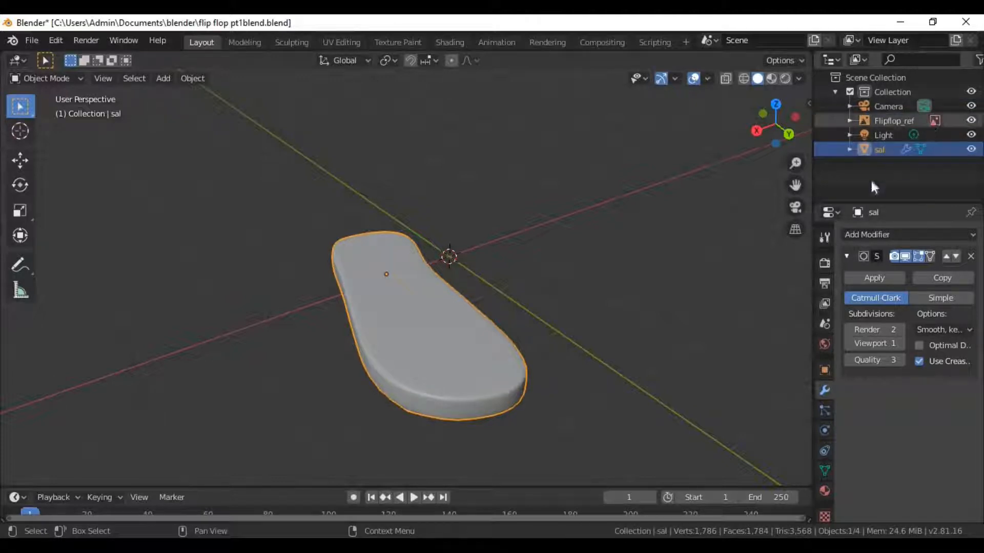
Rename the flip-flop bottom object to sole
{"action": "double_click", "coordinate": [890, 151]}
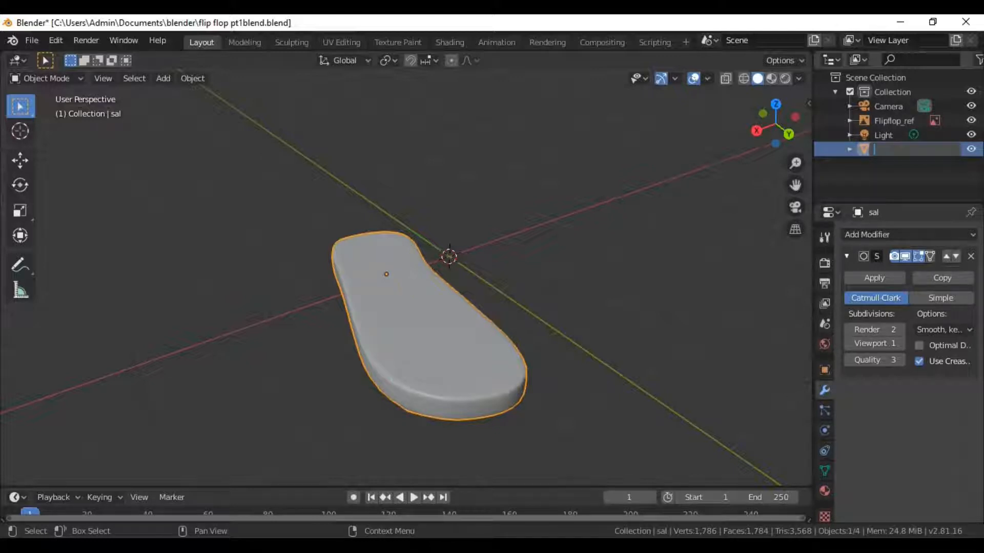
{"action": "type", "text": "sole"}
{"action": "key", "text": "Return"}
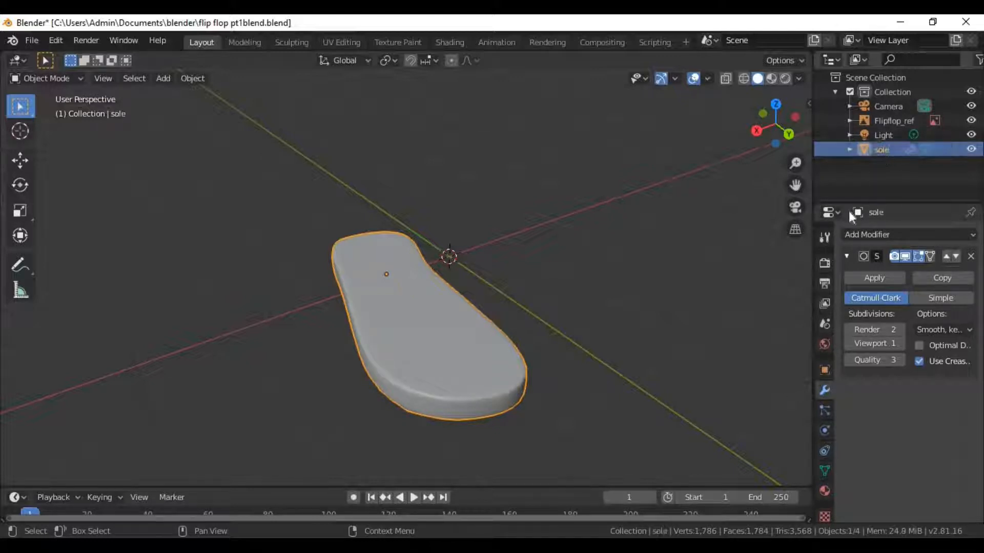
Examine the sole's shape and thickness from several angles
{"action": "scroll", "coordinate": [550, 214], "scroll_direction": "down", "scroll_amount": 4}
{"action": "scroll", "coordinate": [551, 213], "scroll_direction": "up", "scroll_amount": 4}
{"action": "scroll", "coordinate": [388, 241], "scroll_direction": "down", "scroll_amount": 3}
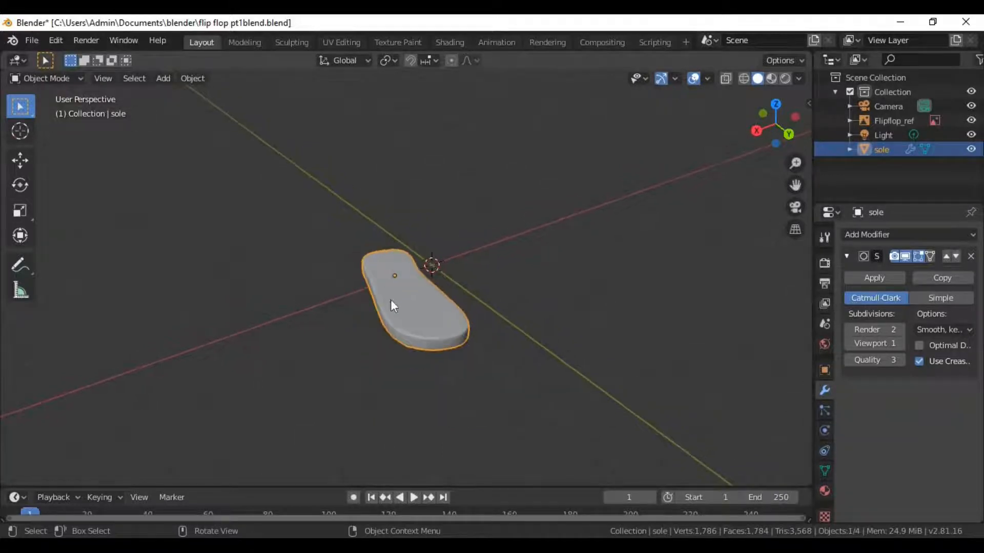
{"action": "middle_click_drag", "start_coordinate": [390, 299], "coordinate": [432, 340]}
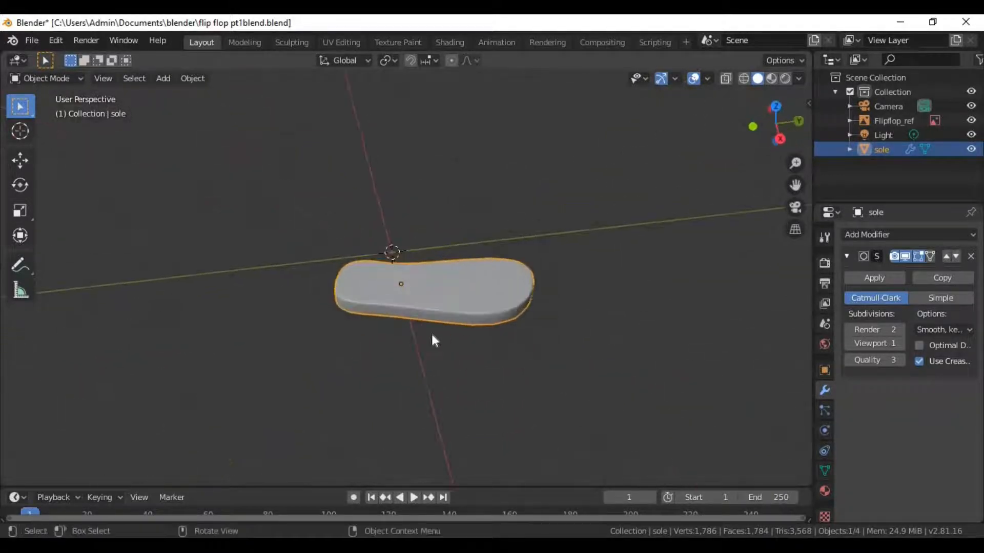
{"action": "scroll", "coordinate": [435, 338], "scroll_direction": "up", "scroll_amount": 3}
{"action": "scroll", "coordinate": [440, 335], "scroll_direction": "down", "scroll_amount": 2}
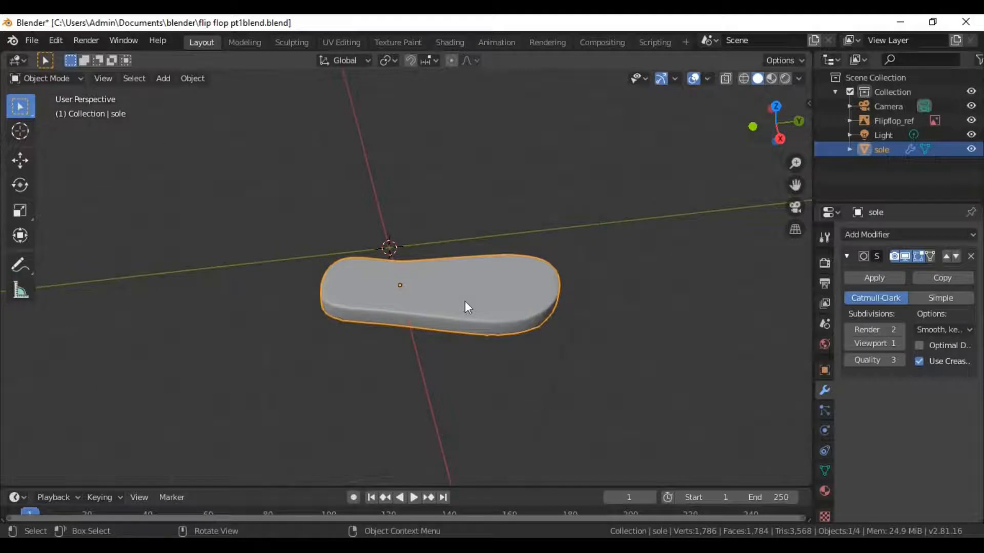
{"action": "scroll", "coordinate": [465, 302], "scroll_direction": "down", "scroll_amount": 1}
{"action": "middle_click_drag", "start_coordinate": [465, 304], "coordinate": [522, 300]}
Thin the sole by scaling it down along global Z in the right side view, and deselect it
{"action": "key", "text": "KP_1"}
{"action": "scroll", "coordinate": [521, 293], "scroll_direction": "down", "scroll_amount": 2}
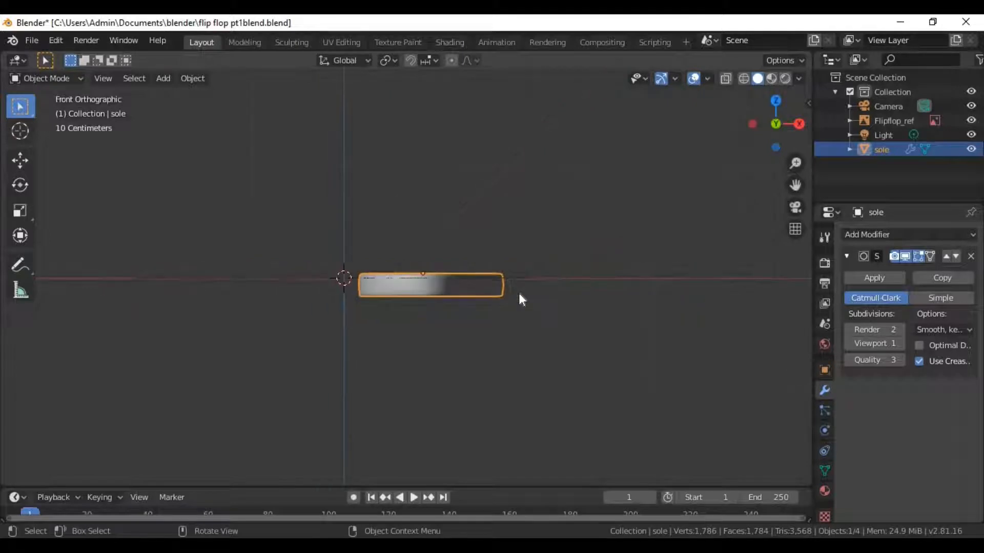
{"action": "scroll", "coordinate": [518, 290], "scroll_direction": "up", "scroll_amount": 7}
{"action": "scroll", "coordinate": [518, 293], "scroll_direction": "down", "scroll_amount": 3}
{"action": "key", "text": "KP_3"}
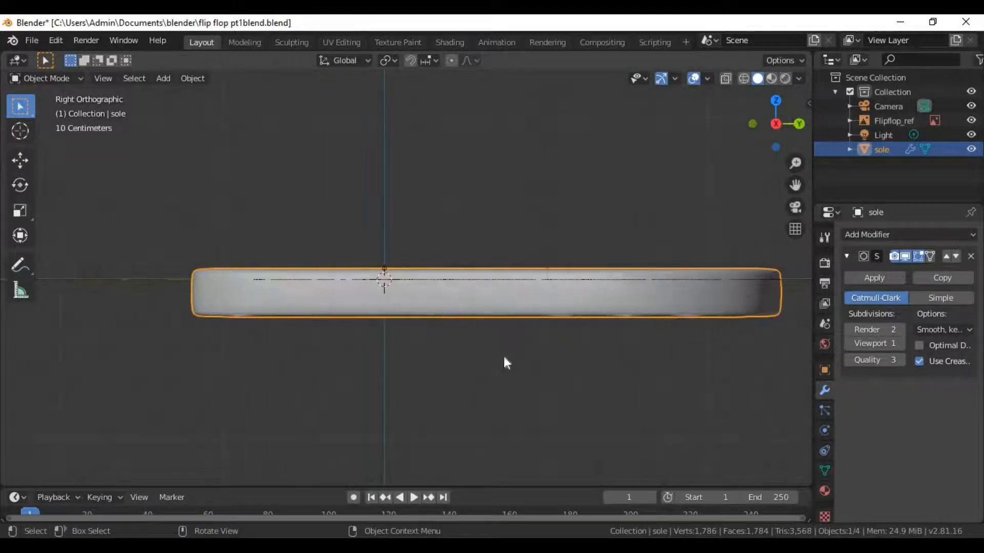
{"action": "key", "text": "s"}
{"action": "key", "text": "z"}
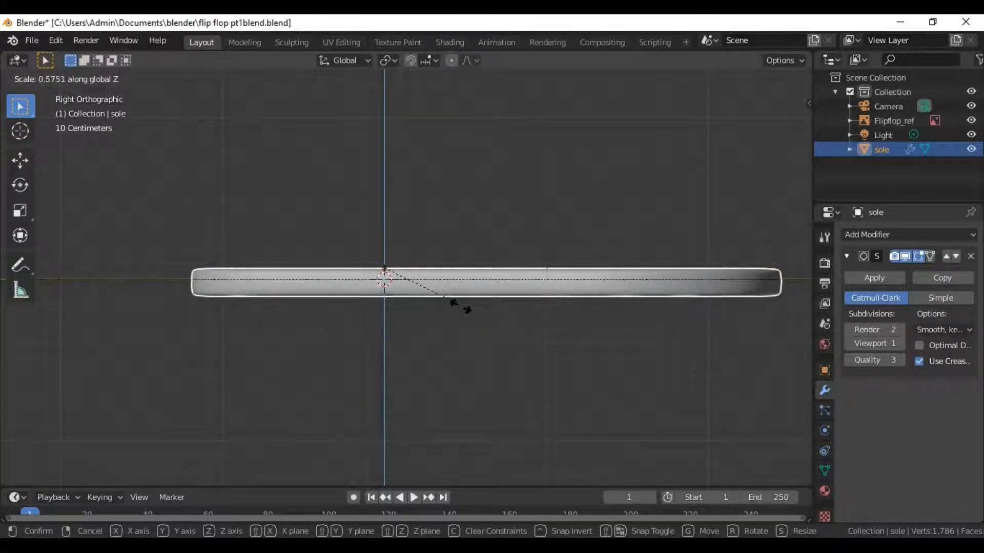
{"action": "left_click", "coordinate": [470, 334]}
{"action": "scroll", "coordinate": [458, 364], "scroll_direction": "down", "scroll_amount": 4}
{"action": "middle_click_drag", "start_coordinate": [450, 395], "coordinate": [487, 338]}
{"action": "left_click", "coordinate": [569, 310]}
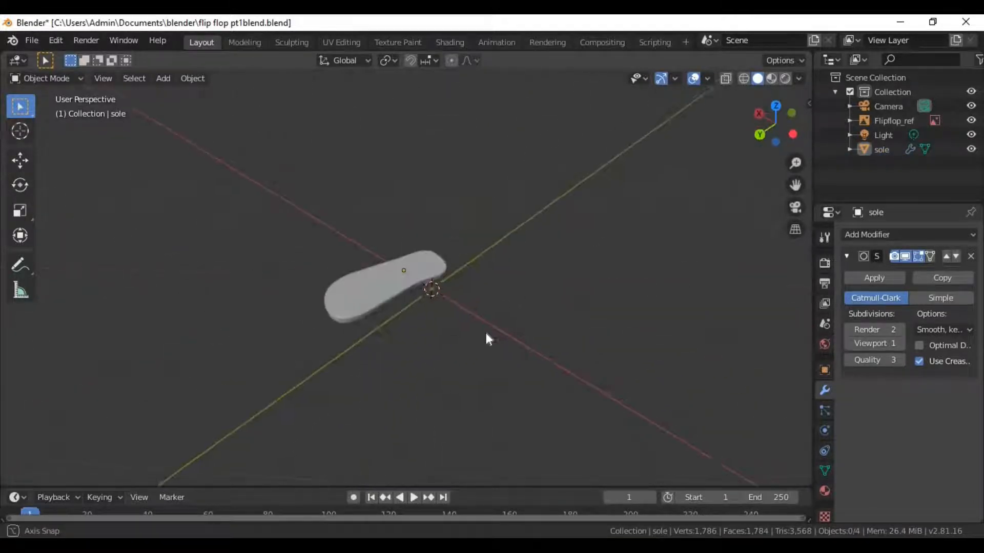
Hide the sole to expose the flip-flop reference image in top view
{"action": "scroll", "coordinate": [408, 306], "scroll_direction": "up", "scroll_amount": 5}
{"action": "scroll", "coordinate": [403, 305], "scroll_direction": "down", "scroll_amount": 3}
{"action": "scroll", "coordinate": [337, 300], "scroll_direction": "up", "scroll_amount": 1}
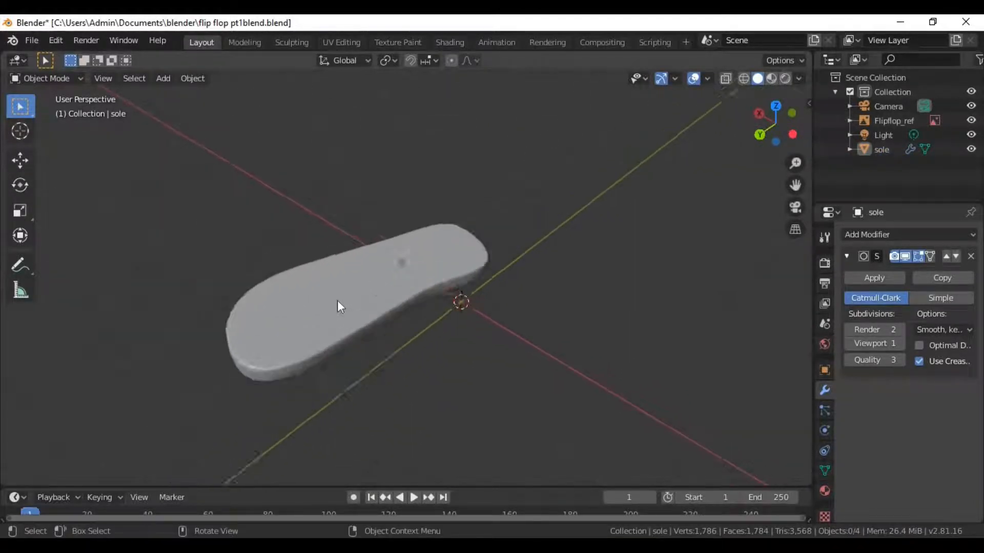
{"action": "scroll", "coordinate": [337, 300], "scroll_direction": "up", "scroll_amount": 4}
{"action": "middle_click_drag", "start_coordinate": [399, 287], "coordinate": [460, 273]}
{"action": "scroll", "coordinate": [390, 288], "scroll_direction": "down", "scroll_amount": 5}
{"action": "left_click", "coordinate": [370, 283]}
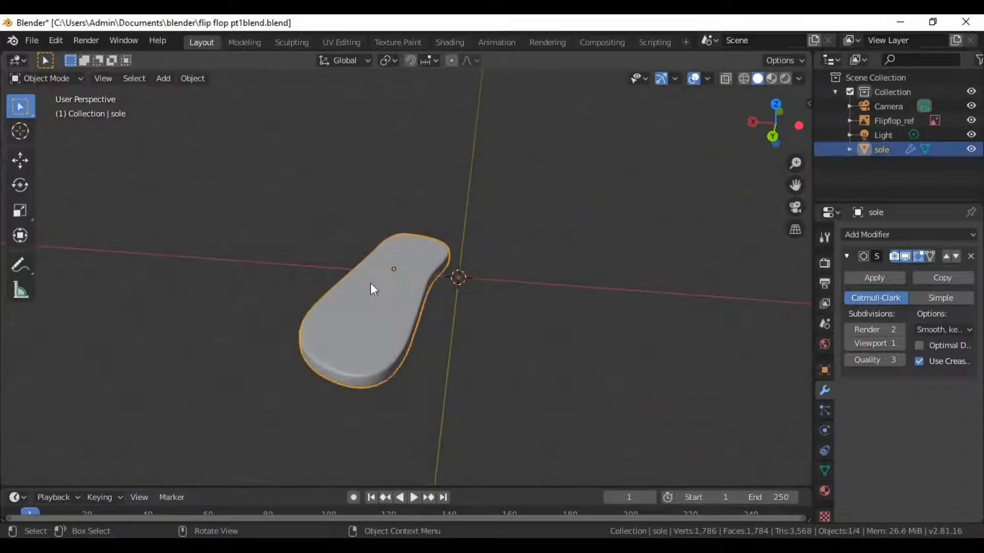
{"action": "key", "text": "h"}
{"action": "middle_click_drag", "start_coordinate": [424, 274], "coordinate": [479, 292]}
{"action": "key", "text": "KP_7"}
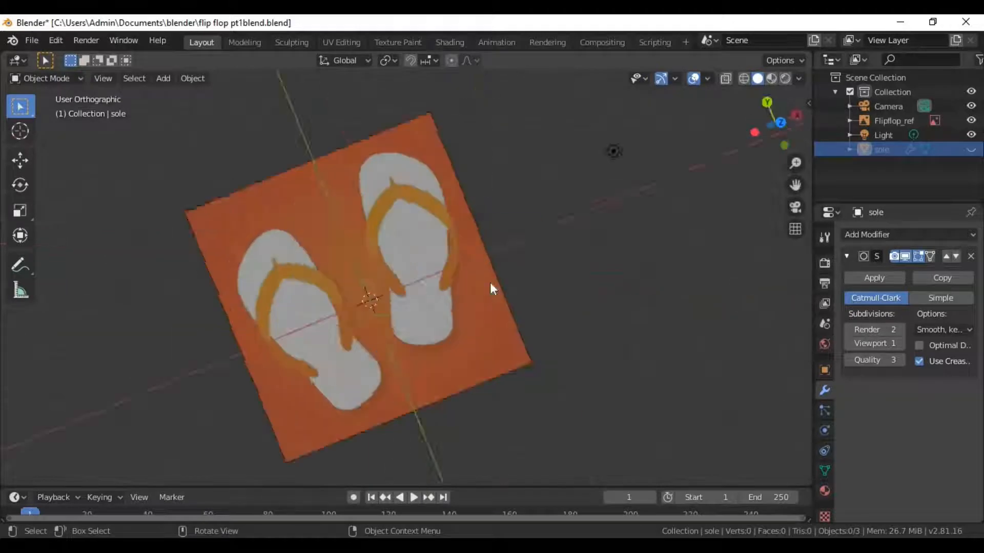
{"action": "scroll", "coordinate": [536, 209], "scroll_direction": "up", "scroll_amount": 2}
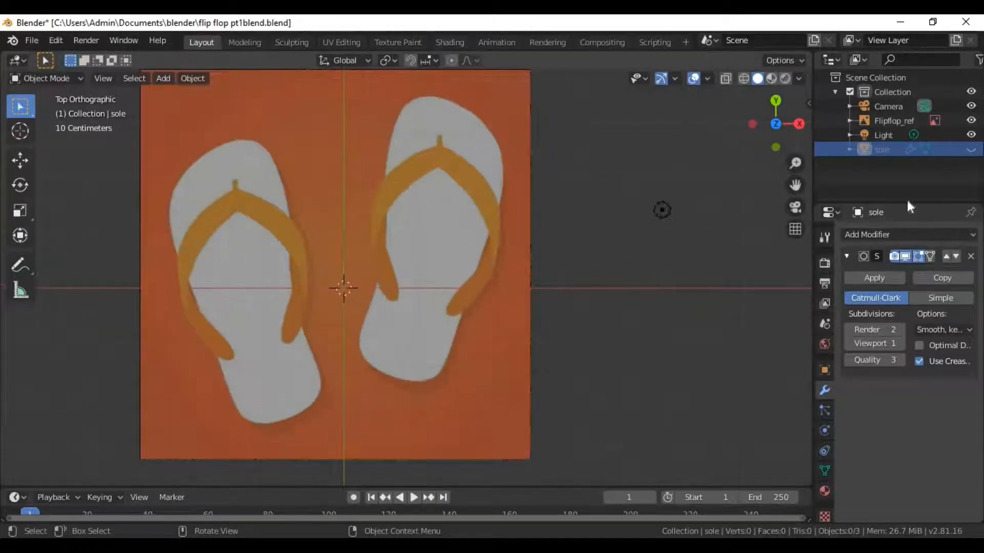
{"action": "left_click", "coordinate": [971, 150]}
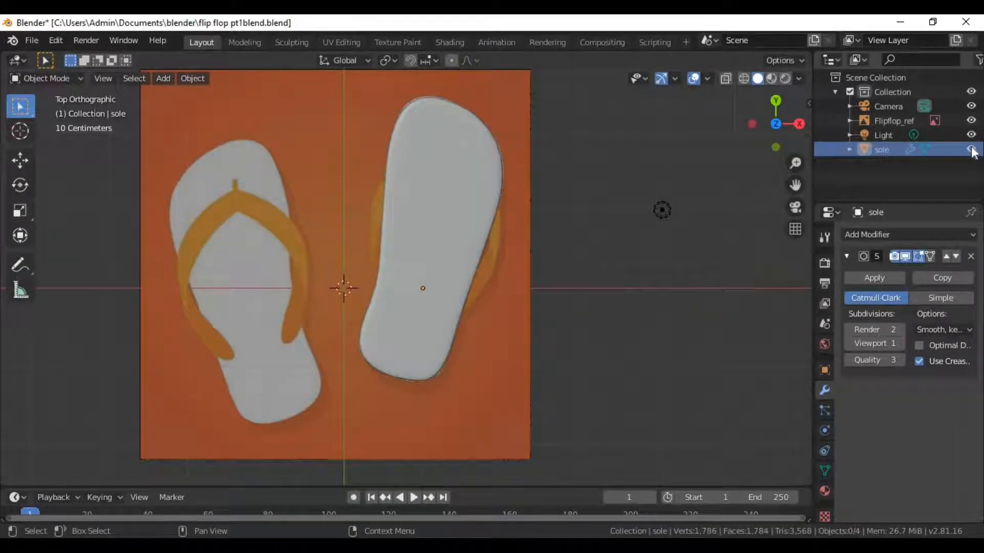
{"action": "left_click", "coordinate": [971, 150]}
Add a mesh plane and raise it about 0.06 m along Z above the reference image
{"action": "key", "text": "shift+a"}
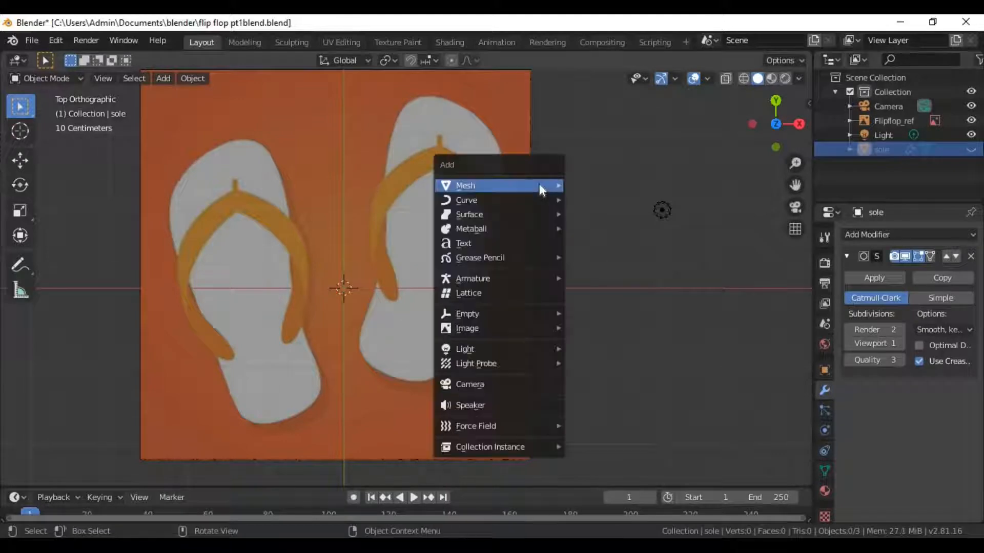
{"action": "mouse_move", "coordinate": [539, 184]}
{"action": "left_click", "coordinate": [605, 184]}
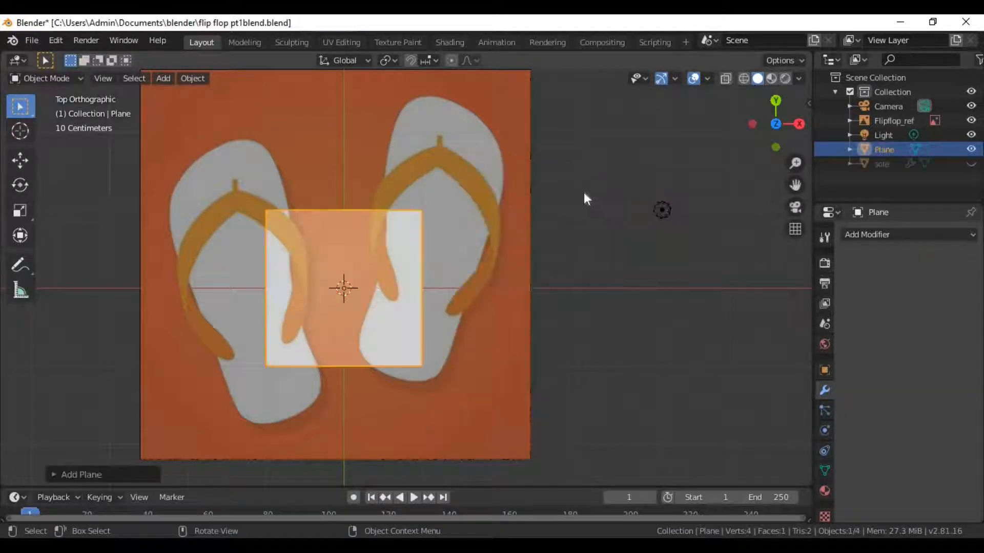
{"action": "scroll", "coordinate": [444, 291], "scroll_direction": "up", "scroll_amount": 1}
{"action": "key", "text": "KP_3"}
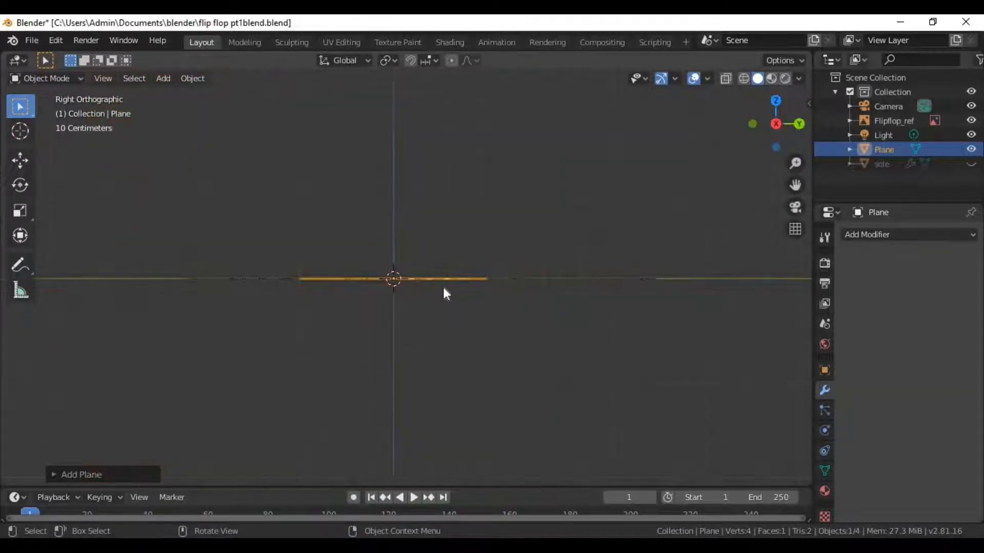
{"action": "key", "text": "g"}
{"action": "key", "text": "z"}
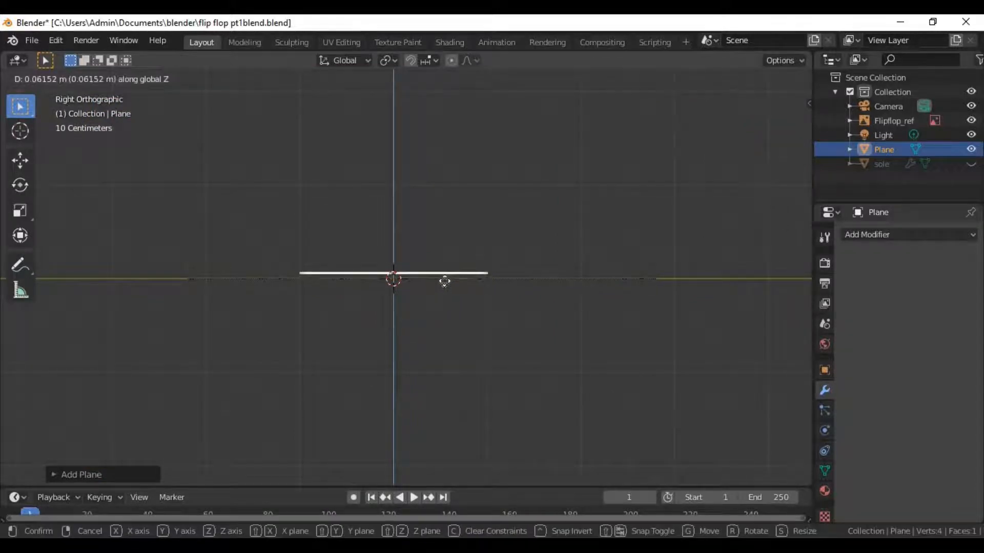
{"action": "left_click", "coordinate": [444, 280]}
Rename the new plane to strap
{"action": "double_click", "coordinate": [898, 147]}
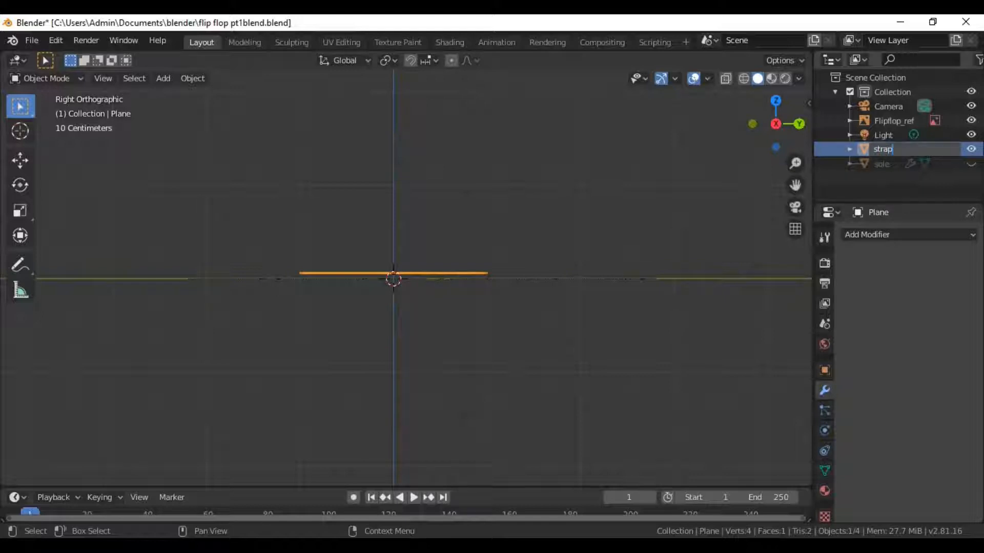
{"action": "key", "text": "Return"}
{"action": "scroll", "coordinate": [534, 364], "scroll_direction": "up", "scroll_amount": 4}
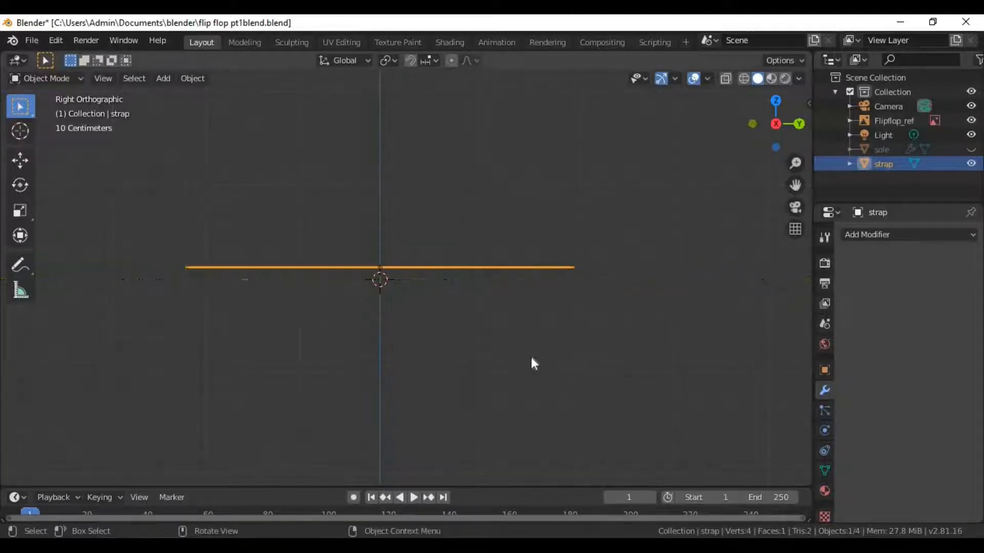
Move the strap plane about 1.1 m along X over the right flip-flop and rotate it about 13.5 degrees in top view
{"action": "middle_click_drag", "start_coordinate": [532, 359], "coordinate": [683, 311]}
{"action": "key", "text": "KP_7"}
{"action": "scroll", "coordinate": [465, 289], "scroll_direction": "down", "scroll_amount": 5}
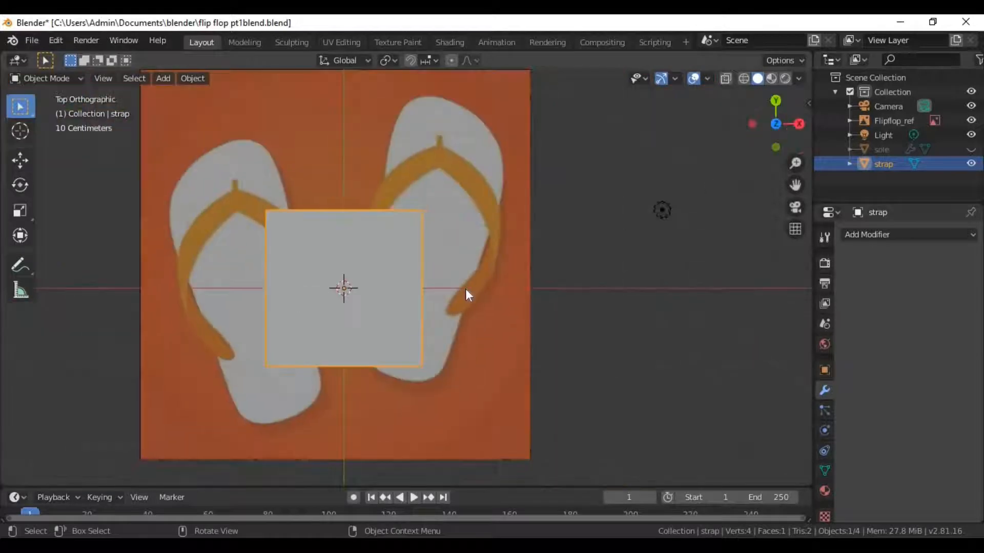
{"action": "scroll", "coordinate": [466, 292], "scroll_direction": "down", "scroll_amount": 1}
{"action": "key", "text": "g"}
{"action": "key", "text": "x"}
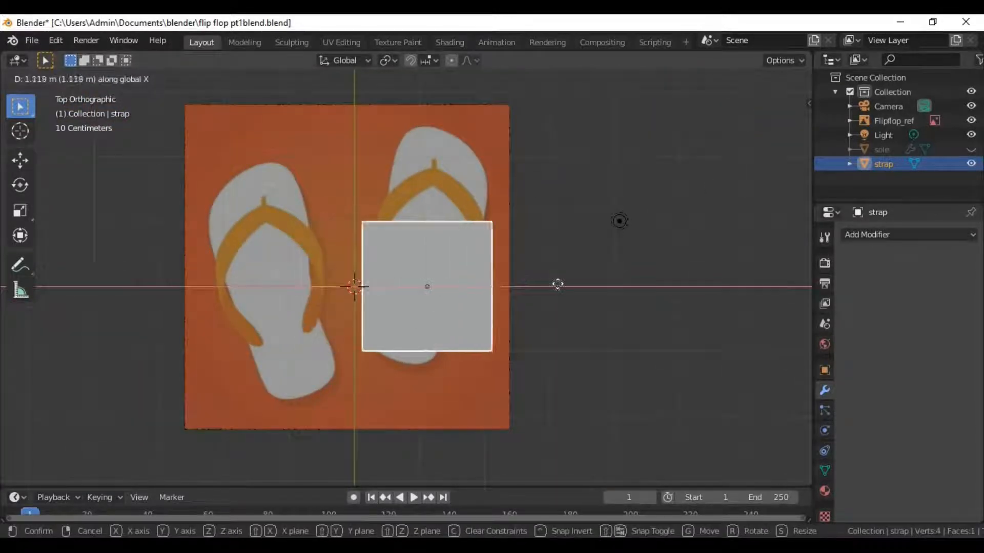
{"action": "left_click", "coordinate": [554, 272]}
{"action": "scroll", "coordinate": [575, 257], "scroll_direction": "up", "scroll_amount": 3}
{"action": "key", "text": "r"}
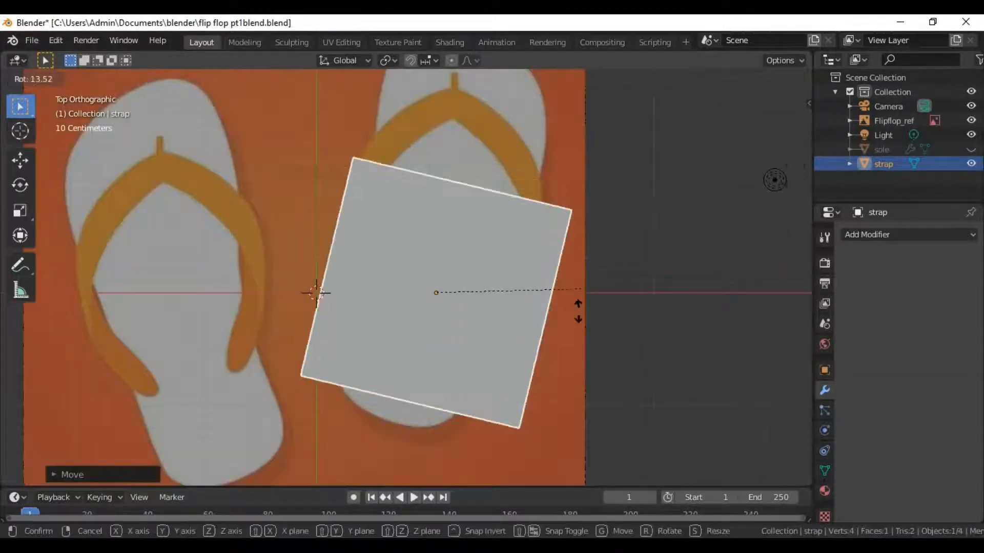
{"action": "left_click", "coordinate": [571, 297]}
Enter Edit Mode on the strap plane
{"action": "scroll", "coordinate": [571, 297], "scroll_direction": "up", "scroll_amount": 2}
{"action": "middle_click_drag", "start_coordinate": [569, 291], "coordinate": [527, 312], "text": "shift"}
{"action": "key", "text": "Tab"}
{"action": "scroll", "coordinate": [517, 295], "scroll_direction": "down", "scroll_amount": 1}
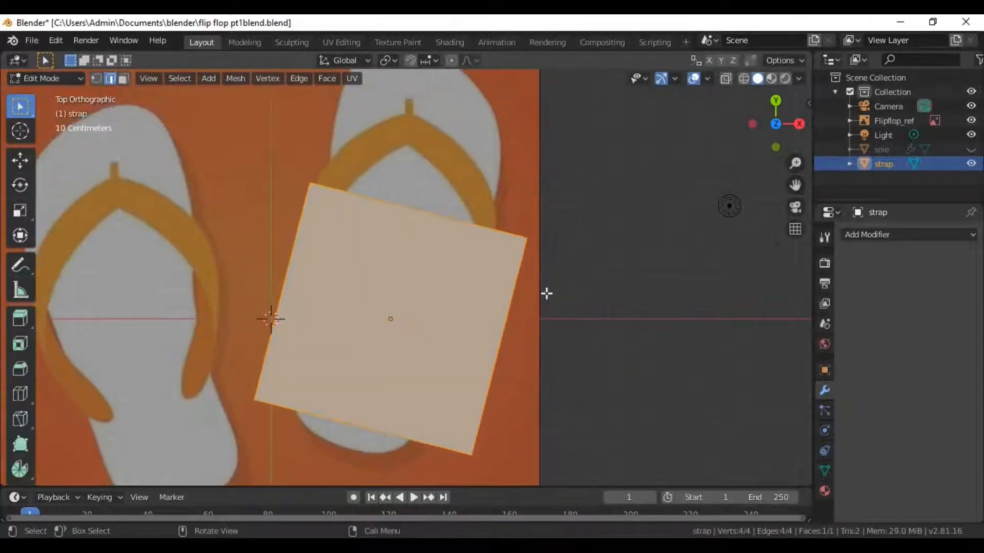
{"action": "key", "text": "g"}
{"action": "key", "text": "z"}
{"action": "left_click", "coordinate": [564, 191]}
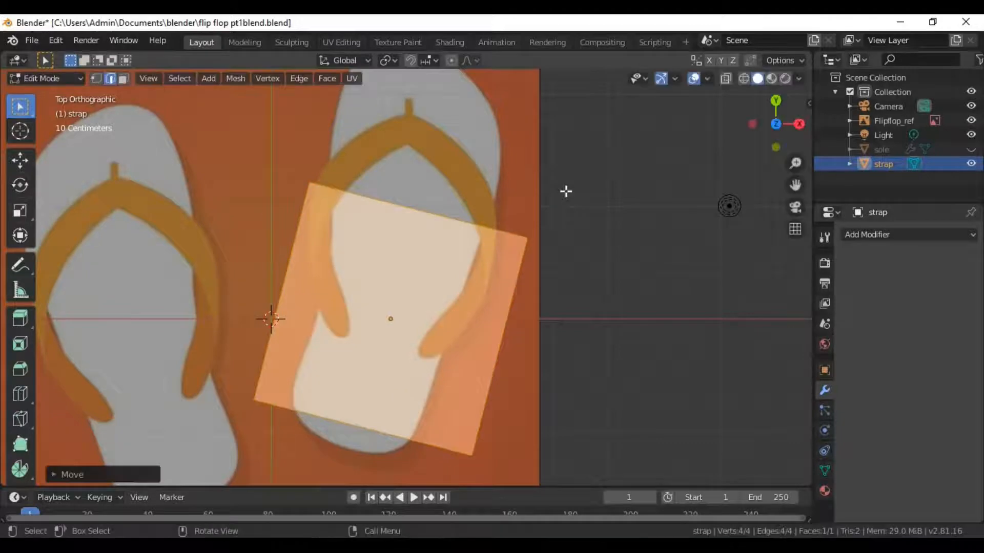
{"action": "key", "text": "ctrl+z"}
Move the strap plane's mesh up over the front part of the right flip-flop's strap
{"action": "scroll", "coordinate": [522, 257], "scroll_direction": "down", "scroll_amount": 2}
{"action": "key", "text": "g"}
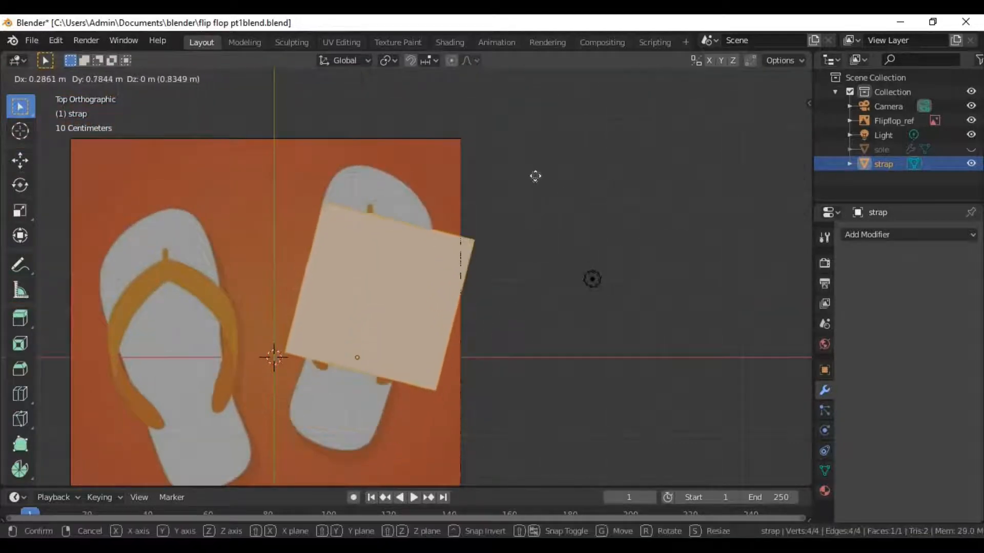
{"action": "left_click", "coordinate": [521, 171]}
{"action": "scroll", "coordinate": [525, 205], "scroll_direction": "up", "scroll_amount": 3}
{"action": "scroll", "coordinate": [534, 317], "scroll_direction": "down", "scroll_amount": 3}
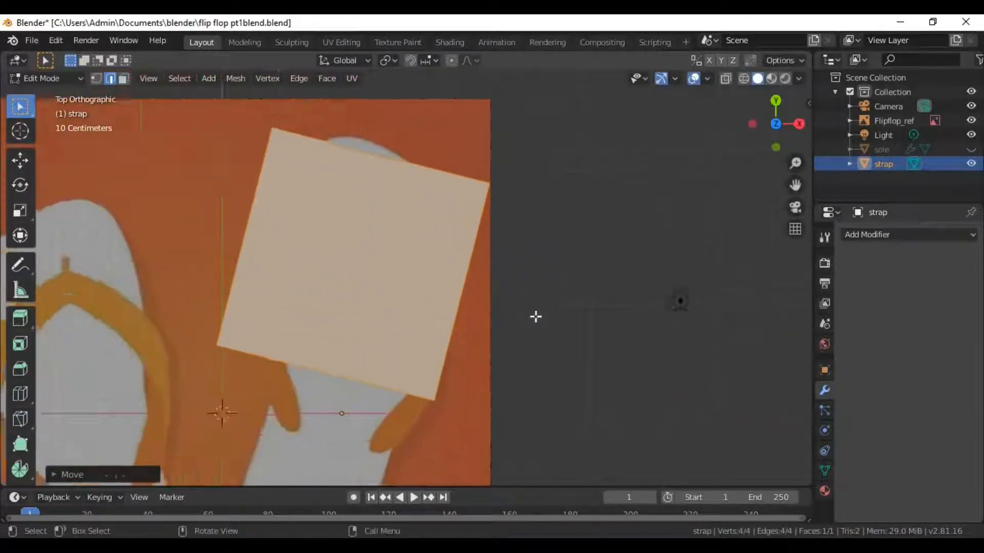
{"action": "scroll", "coordinate": [493, 309], "scroll_direction": "up", "scroll_amount": 2}
Show the mesh in wireframe over the reference, deselect everything and use vertex selection
{"action": "key", "text": "shift+z"}
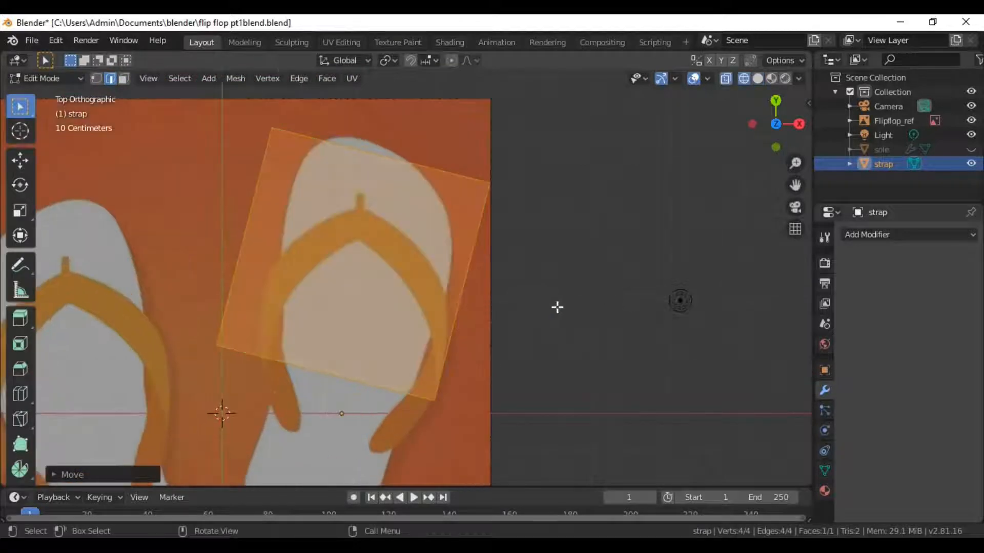
{"action": "scroll", "coordinate": [557, 306], "scroll_direction": "up", "scroll_amount": 1}
{"action": "key", "text": "alt+a"}
{"action": "scroll", "coordinate": [434, 284], "scroll_direction": "down", "scroll_amount": 2}
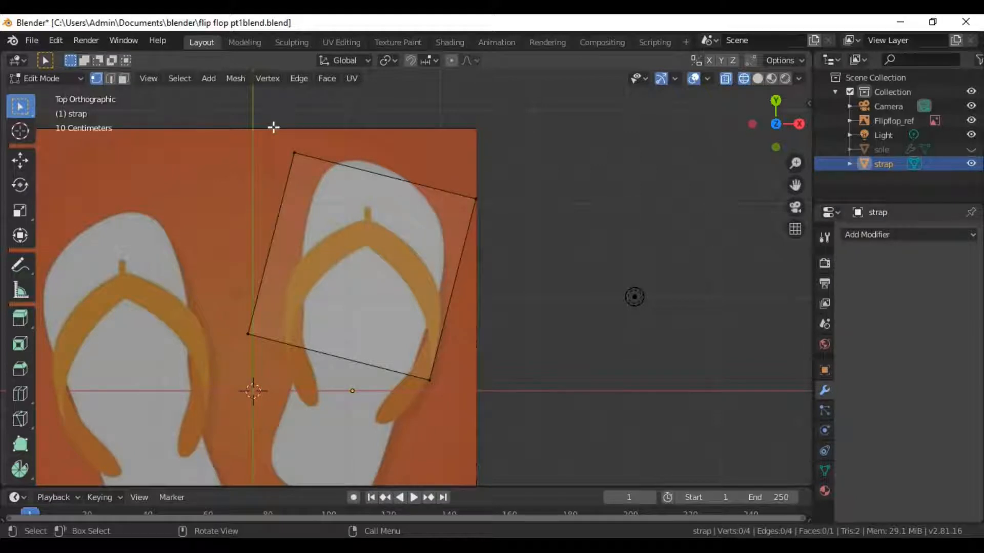
Move the plane's lower-left vertex onto the inner edge of the right flip-flop's strap, on its right arm
{"action": "scroll", "coordinate": [403, 324], "scroll_direction": "up", "scroll_amount": 7}
{"action": "scroll", "coordinate": [379, 302], "scroll_direction": "down", "scroll_amount": 2}
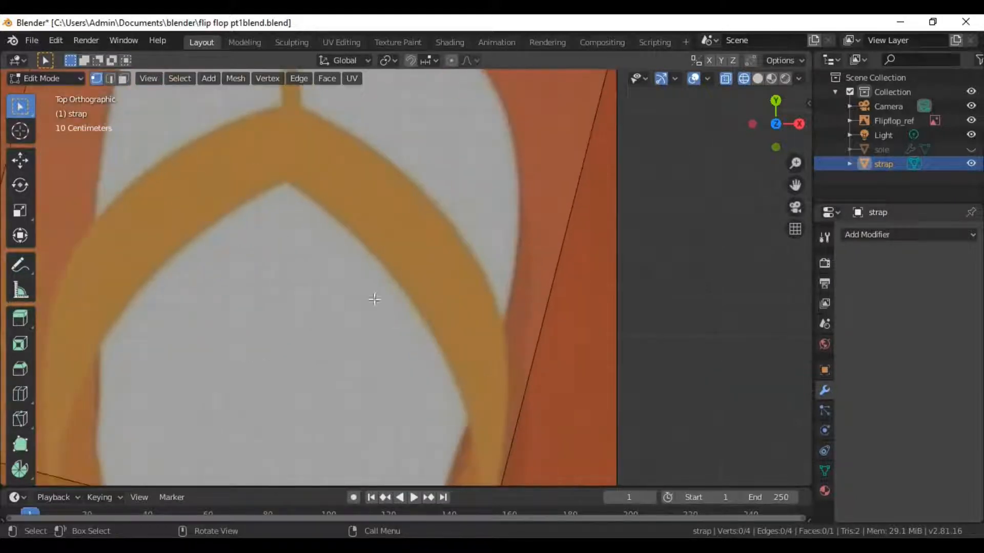
{"action": "middle_click_drag", "start_coordinate": [308, 217], "coordinate": [327, 161], "text": "shift"}
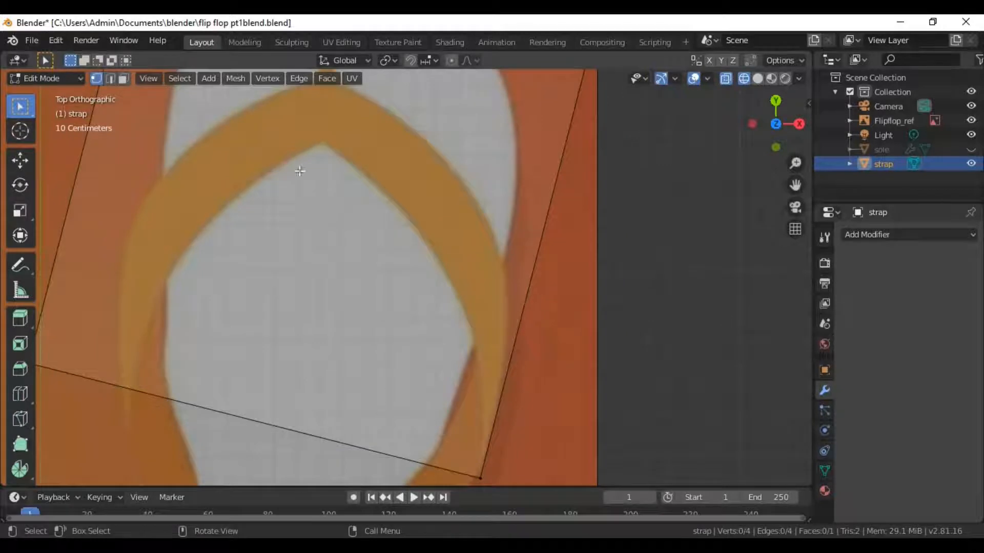
{"action": "scroll", "coordinate": [561, 367], "scroll_direction": "down", "scroll_amount": 5}
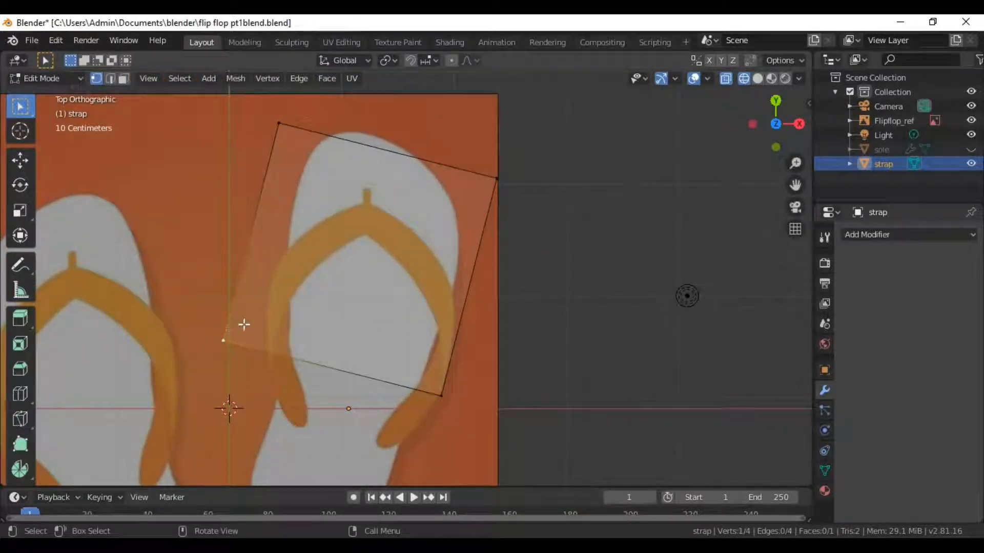
{"action": "key", "text": "g"}
{"action": "left_click", "coordinate": [453, 296]}
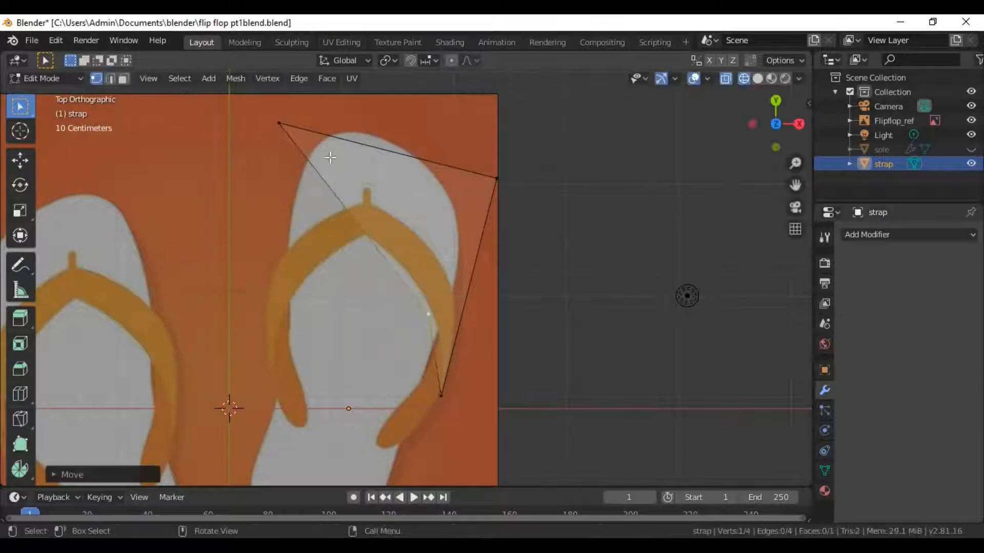
Move the plane's two upper vertices onto the inner and outer edges of the right flip-flop's strap peak, below the toe post
{"action": "left_click", "coordinate": [278, 124]}
{"action": "key", "text": "g"}
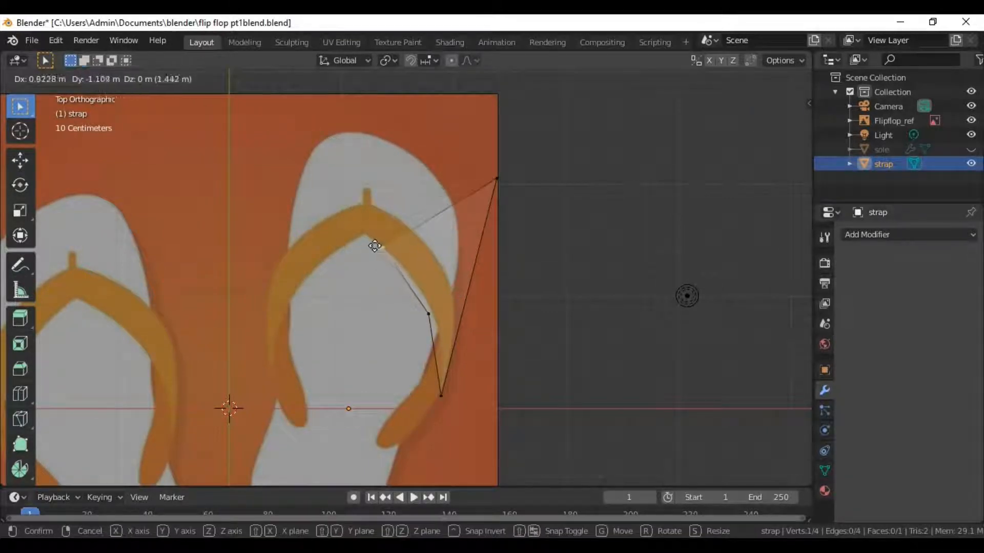
{"action": "left_click", "coordinate": [422, 233]}
{"action": "left_click", "coordinate": [494, 181]}
{"action": "key", "text": "g"}
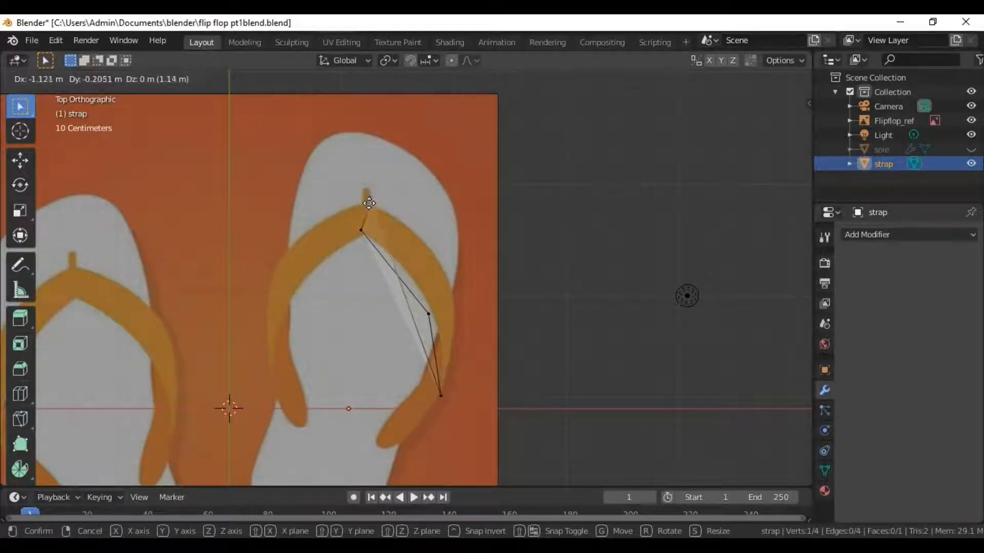
{"action": "left_click", "coordinate": [370, 233]}
Move the two remaining vertices up beside the strap's peak, one on each edge of the right arm, to form a short quad
{"action": "left_click", "coordinate": [442, 395]}
{"action": "key", "text": "g"}
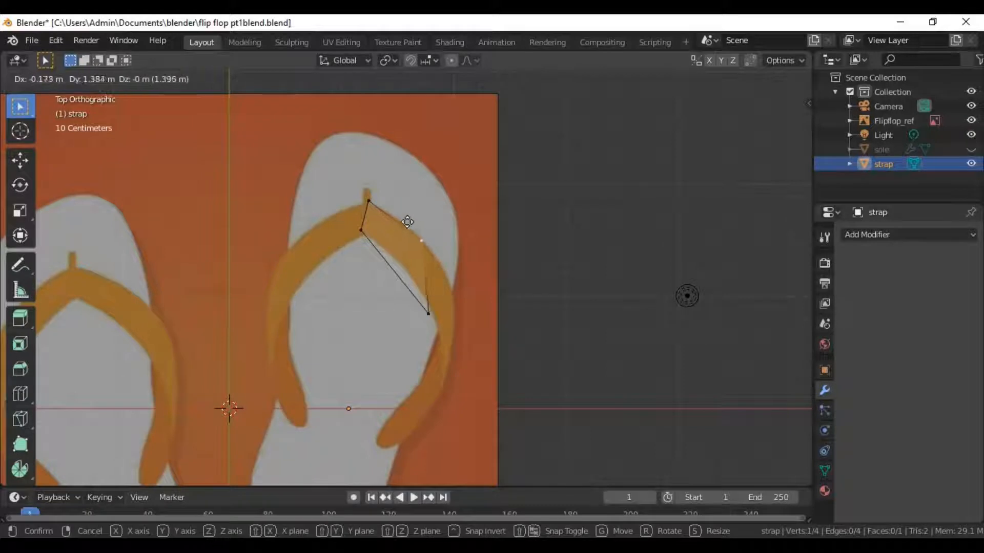
{"action": "left_click", "coordinate": [393, 214]}
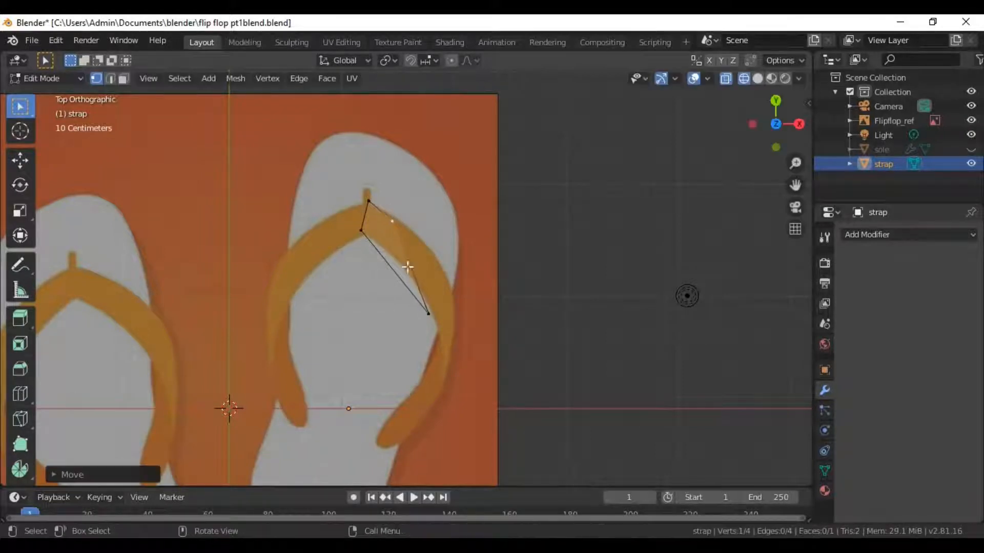
{"action": "left_click", "coordinate": [429, 315]}
{"action": "key", "text": "g"}
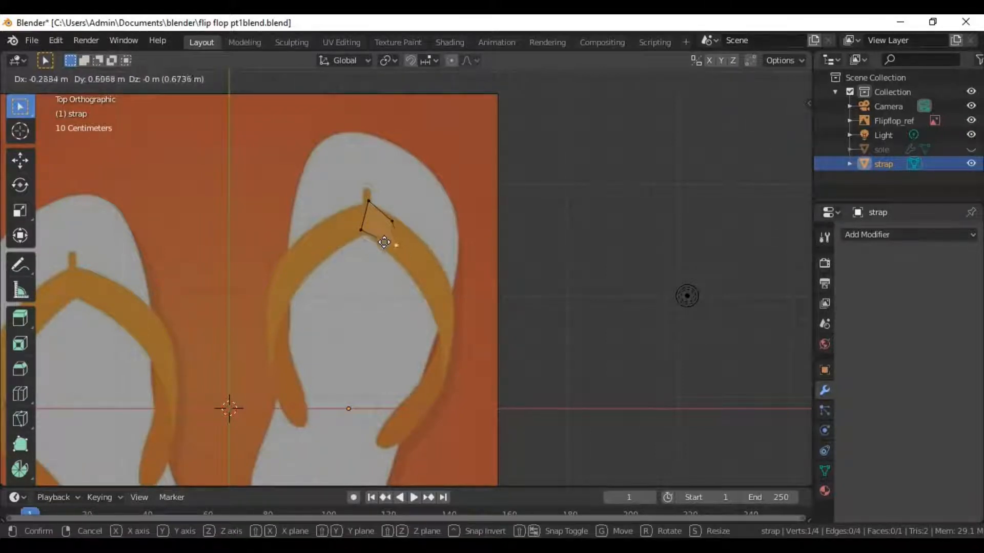
{"action": "left_click", "coordinate": [376, 226]}
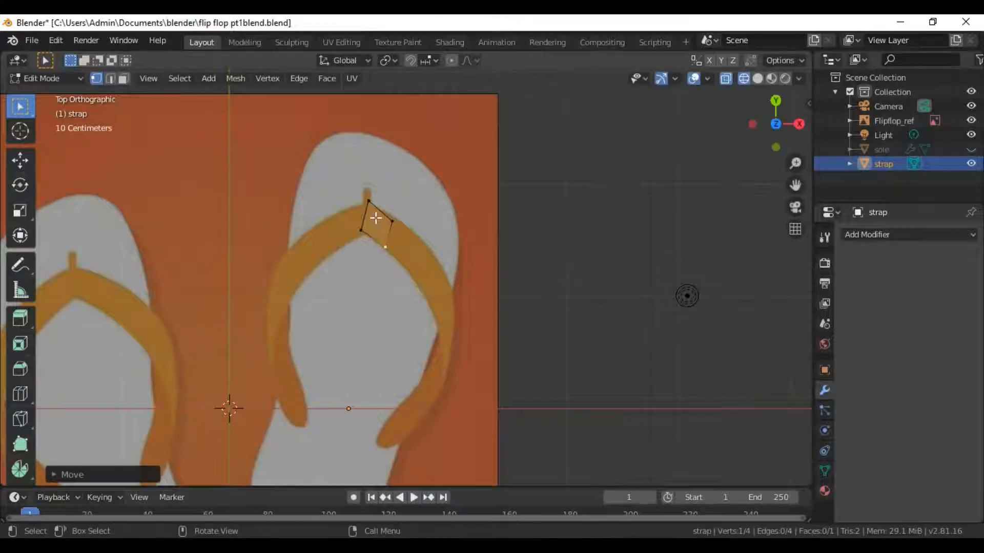
Adjust the quad's two vertices at the strap's peak so they line up vertically with the centre of the toe post
{"action": "left_click", "coordinate": [376, 219]}
{"action": "scroll", "coordinate": [375, 219], "scroll_direction": "up", "scroll_amount": 3}
{"action": "middle_click_drag", "start_coordinate": [373, 220], "coordinate": [411, 344], "text": "shift"}
{"action": "scroll", "coordinate": [365, 281], "scroll_direction": "up", "scroll_amount": 4}
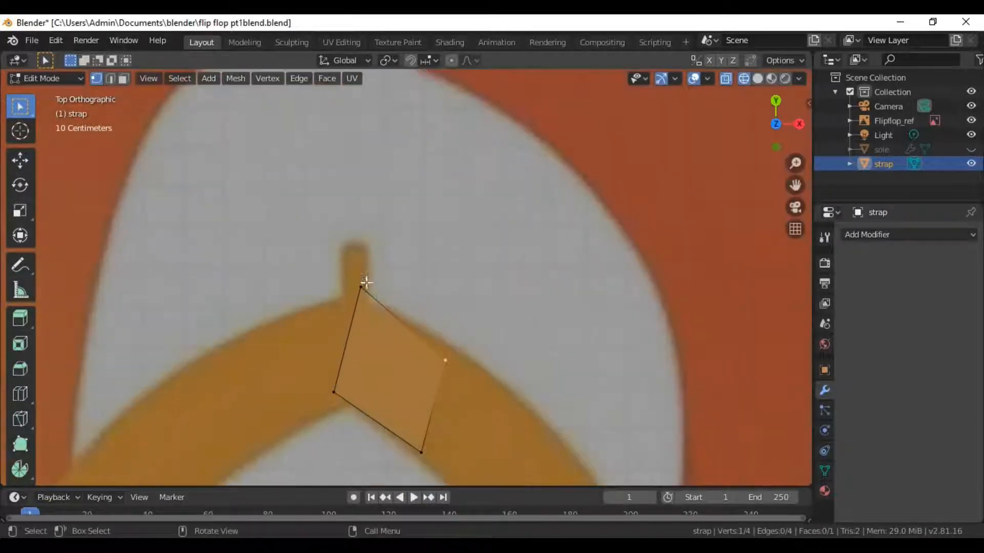
{"action": "key", "text": "g"}
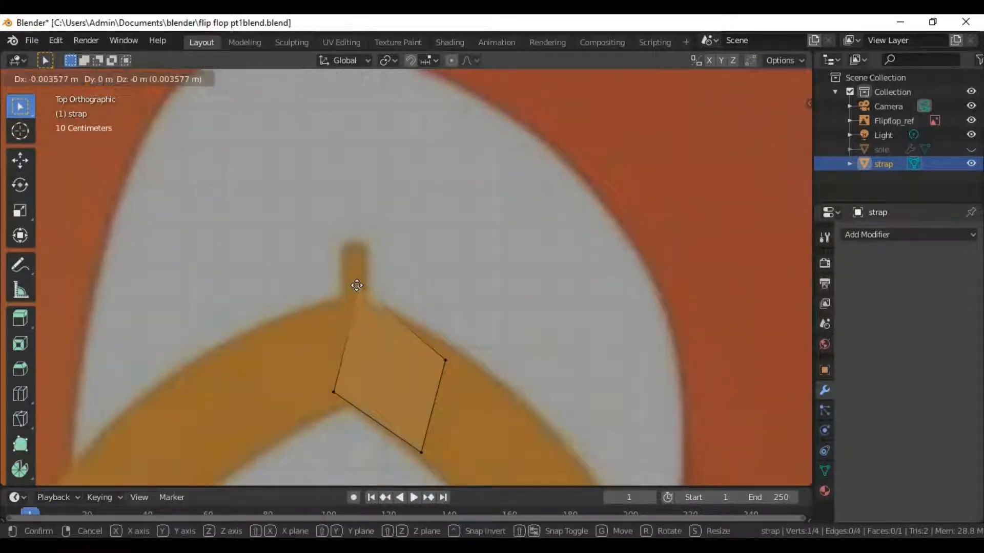
{"action": "left_click", "coordinate": [352, 295]}
{"action": "left_click", "coordinate": [336, 392]}
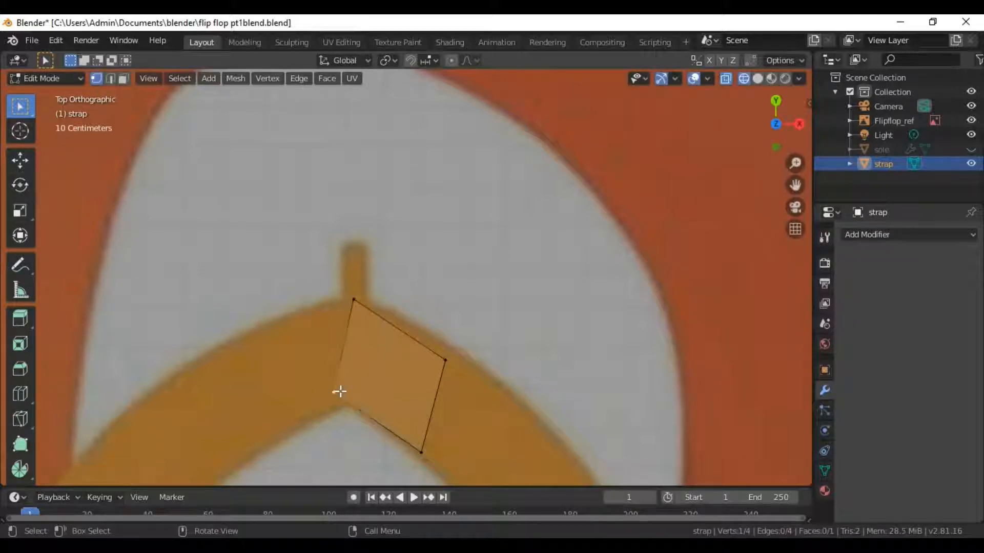
{"action": "key", "text": "g"}
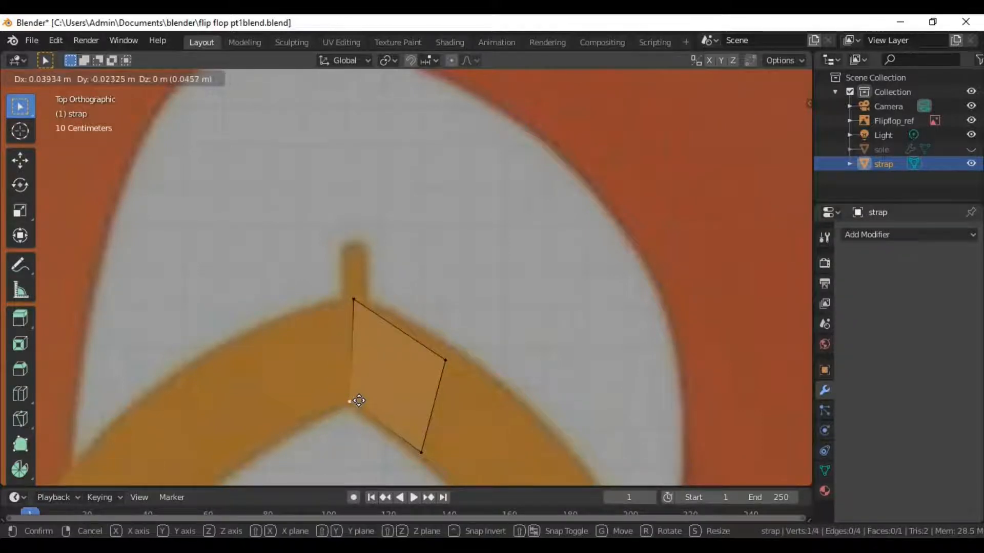
{"action": "left_click", "coordinate": [358, 401]}
{"action": "scroll", "coordinate": [658, 285], "scroll_direction": "down", "scroll_amount": 2}
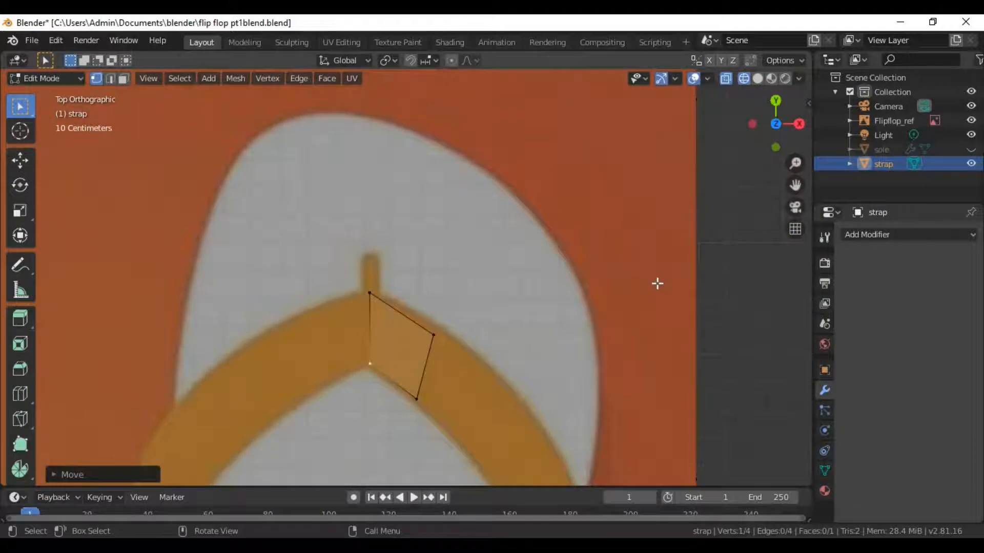
{"action": "key", "text": "n"}
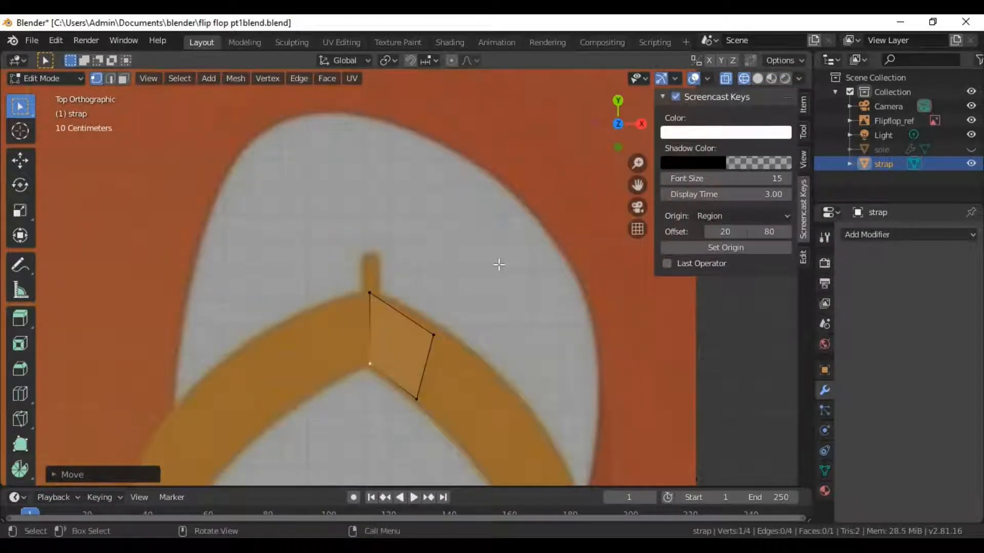
{"action": "key", "text": "n"}
{"action": "scroll", "coordinate": [115, 373], "scroll_direction": "down", "scroll_amount": 3}
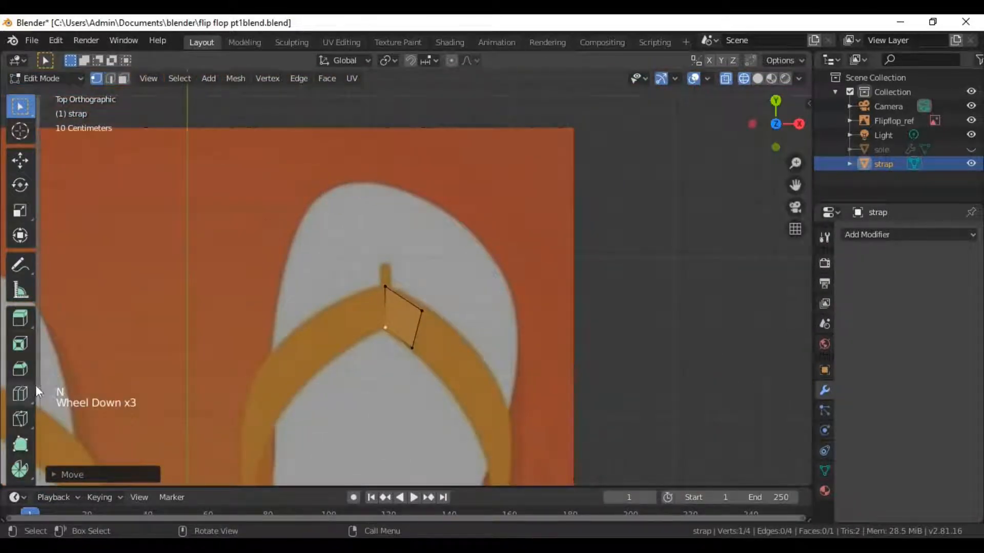
{"action": "left_click_drag", "start_coordinate": [75, 394], "coordinate": [132, 400]}
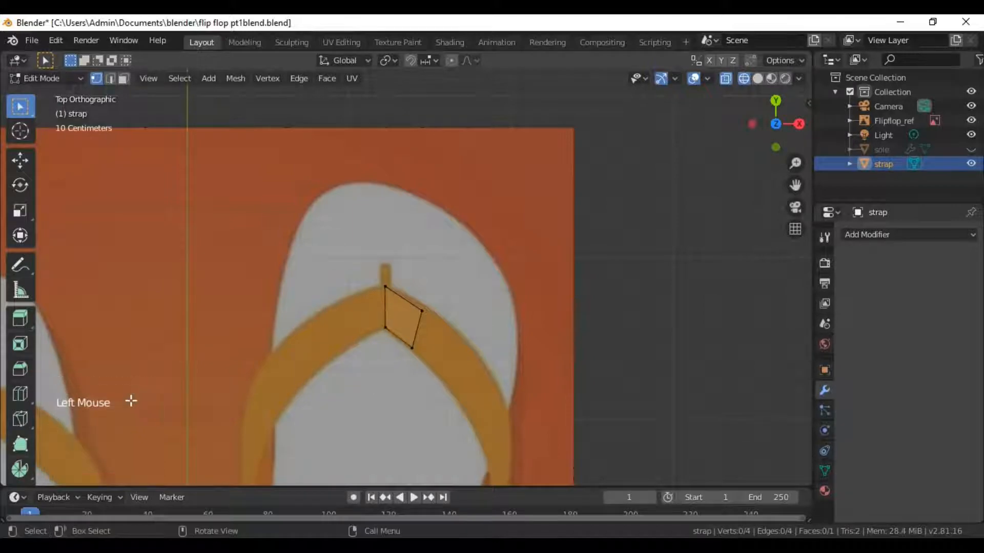
Extrude the quad's edge farthest from the toe post one segment down the strap's right arm
{"action": "scroll", "coordinate": [338, 380], "scroll_direction": "up", "scroll_amount": 2}
{"action": "scroll", "coordinate": [384, 389], "scroll_direction": "up", "scroll_amount": 3}
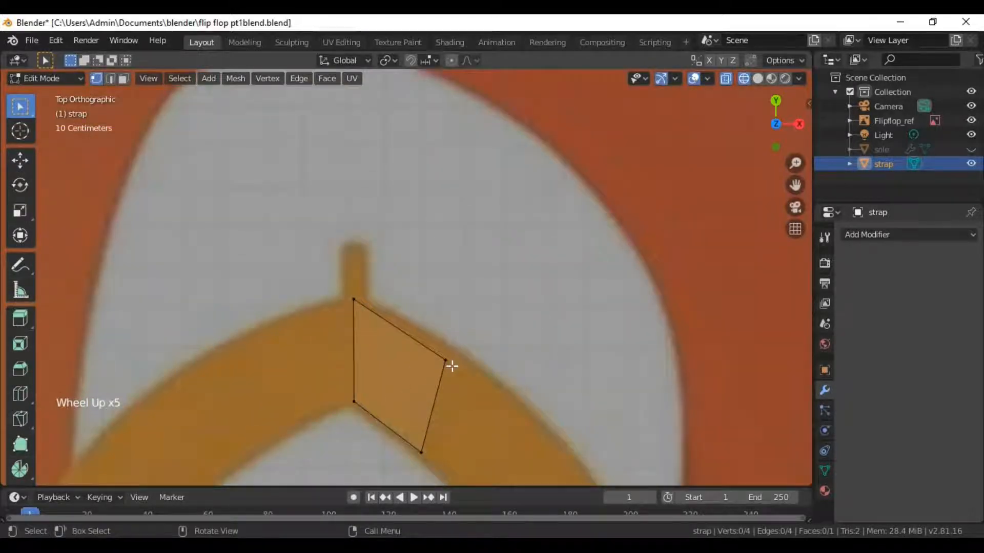
{"action": "left_click", "coordinate": [450, 364]}
{"action": "scroll", "coordinate": [421, 398], "scroll_direction": "down", "scroll_amount": 2}
{"action": "left_click", "coordinate": [421, 397], "text": "shift"}
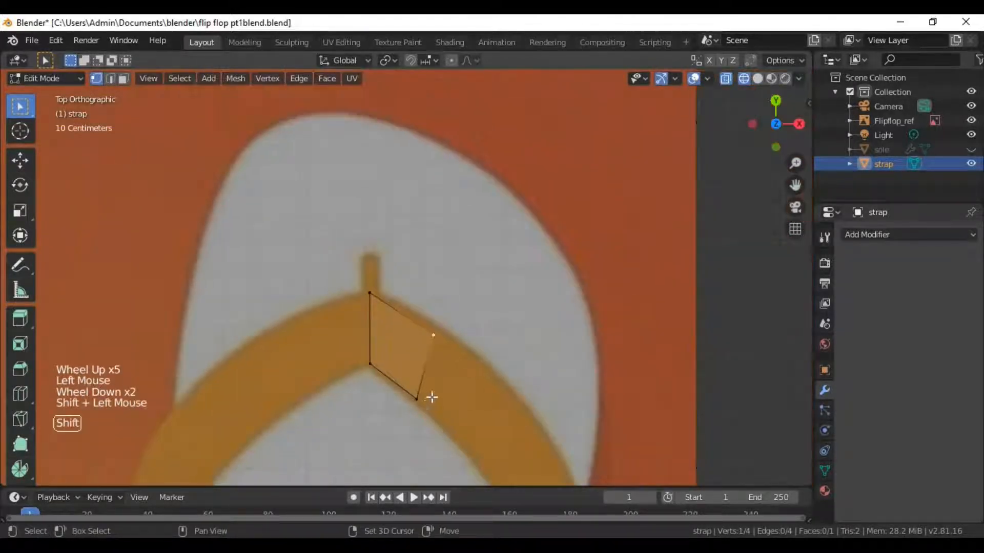
{"action": "middle_click_drag", "start_coordinate": [430, 398], "coordinate": [447, 301], "text": "shift"}
{"action": "middle_click_drag", "start_coordinate": [456, 340], "coordinate": [447, 301], "text": "shift"}
{"action": "key", "text": "e"}
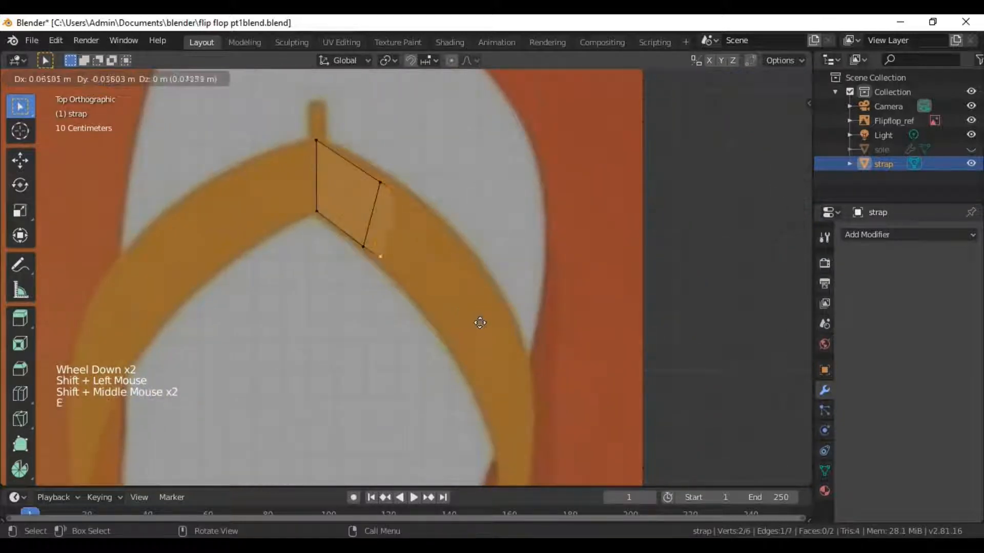
{"action": "left_click", "coordinate": [492, 334]}
Extrude the end edge two more segments down the right arm, following the reference strap's curve
{"action": "key", "text": "e"}
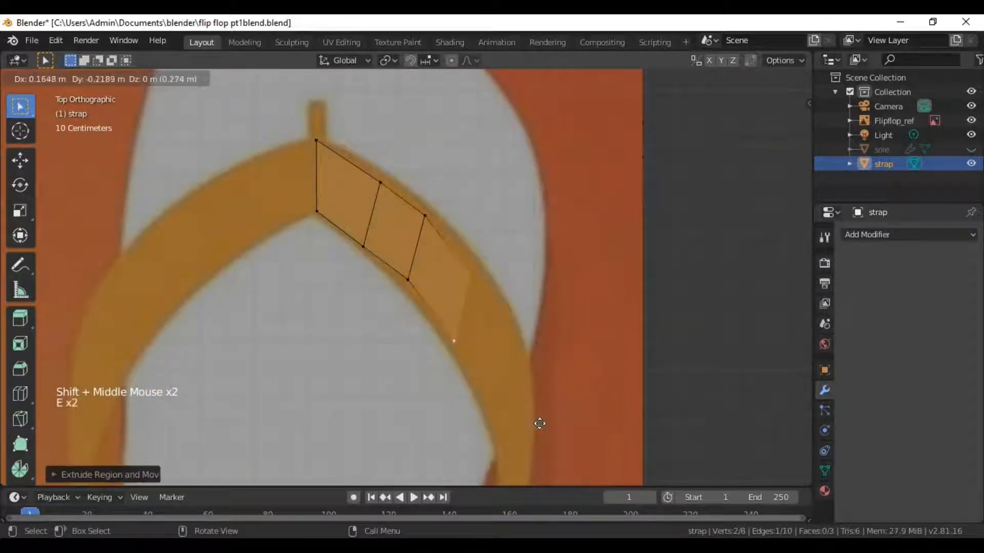
{"action": "left_click", "coordinate": [538, 385]}
{"action": "key", "text": "e"}
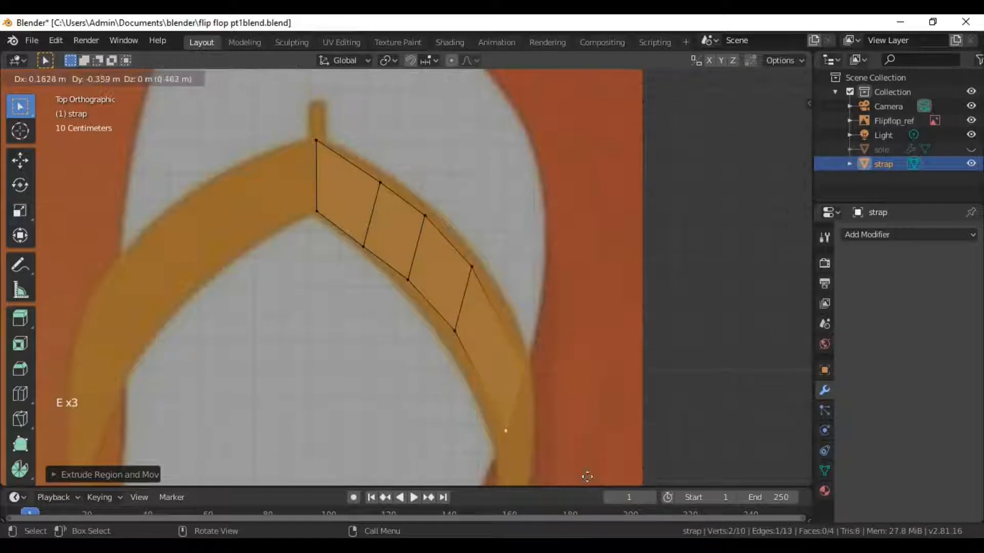
{"action": "left_click", "coordinate": [575, 466]}
Extrude two further segments around the strap's outer bend, rotating the end edge each time to follow the curve
{"action": "scroll", "coordinate": [584, 439], "scroll_direction": "down", "scroll_amount": 3}
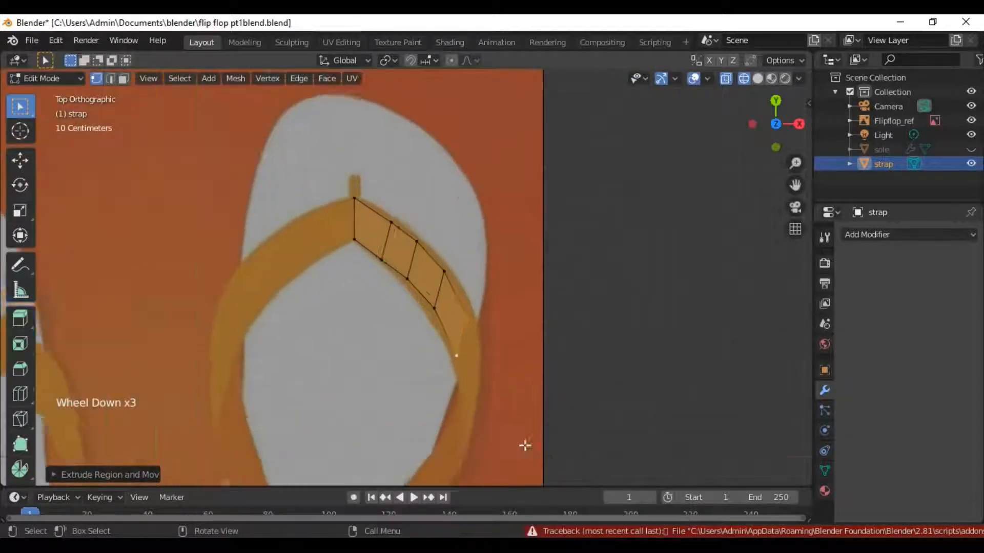
{"action": "scroll", "coordinate": [525, 445], "scroll_direction": "up", "scroll_amount": 1}
{"action": "middle_click_drag", "start_coordinate": [525, 445], "coordinate": [511, 345], "text": "shift"}
{"action": "scroll", "coordinate": [511, 344], "scroll_direction": "up", "scroll_amount": 1}
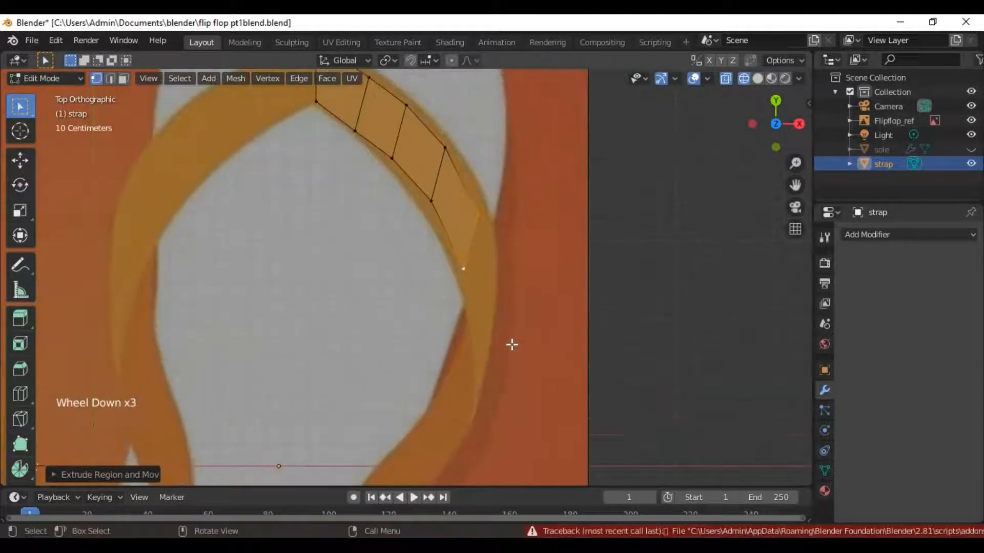
{"action": "key", "text": "e"}
{"action": "left_click", "coordinate": [527, 408]}
{"action": "key", "text": "r"}
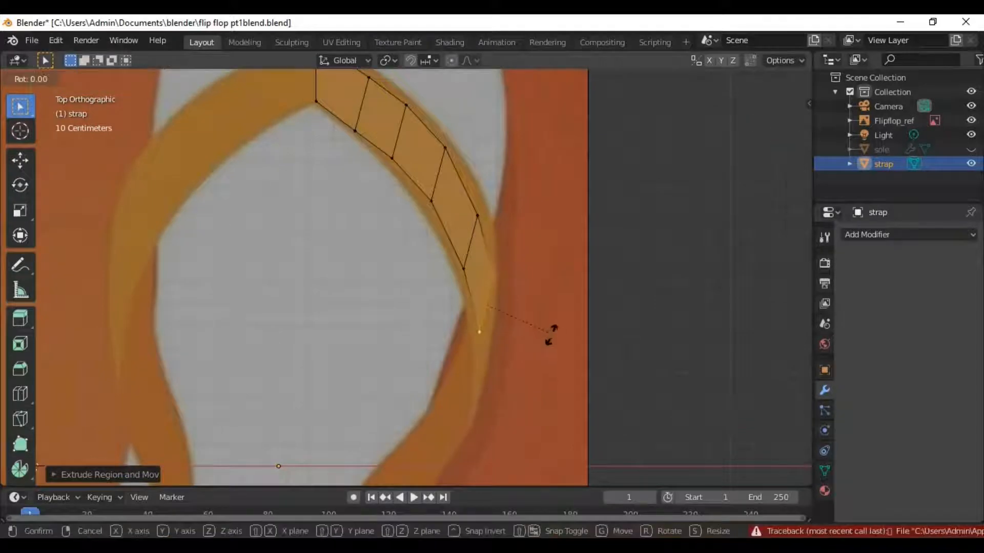
{"action": "left_click", "coordinate": [586, 397]}
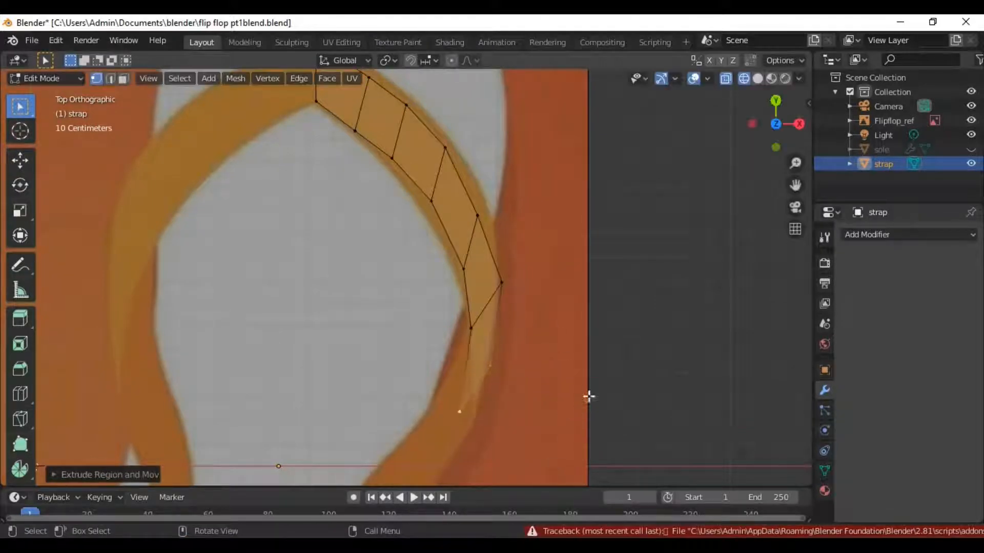
{"action": "key", "text": "r"}
{"action": "left_click", "coordinate": [584, 452]}
Extrude two segments down to the right arm's rounded tip, rotating the end edge after the first to follow the strap
{"action": "scroll", "coordinate": [580, 449], "scroll_direction": "down", "scroll_amount": 2}
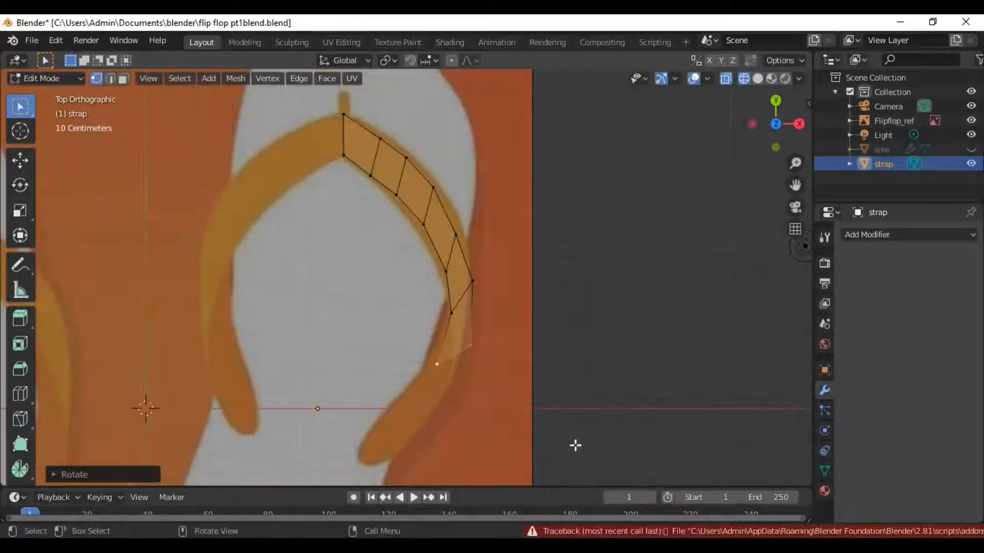
{"action": "scroll", "coordinate": [569, 376], "scroll_direction": "up", "scroll_amount": 1}
{"action": "key", "text": "g"}
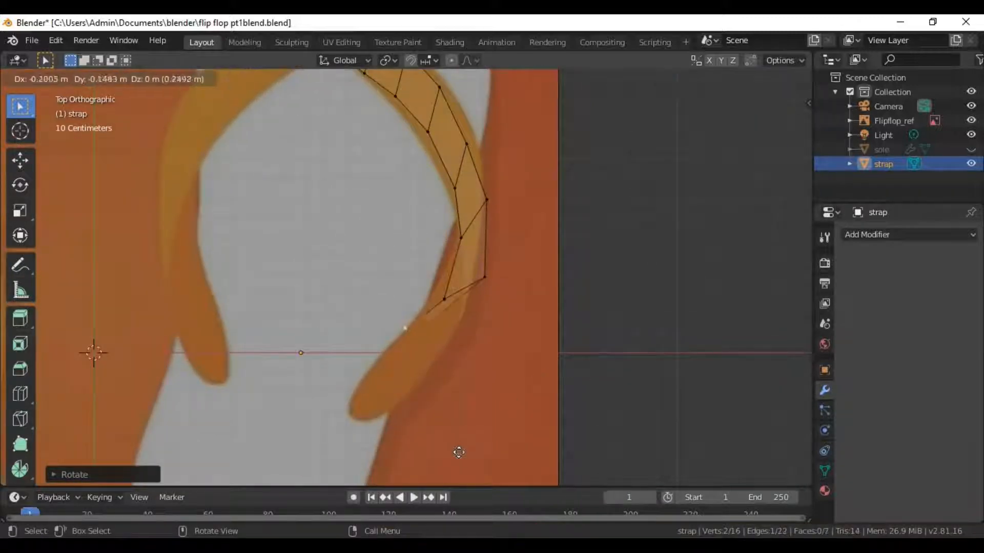
{"action": "left_click", "coordinate": [504, 431]}
{"action": "key", "text": "r"}
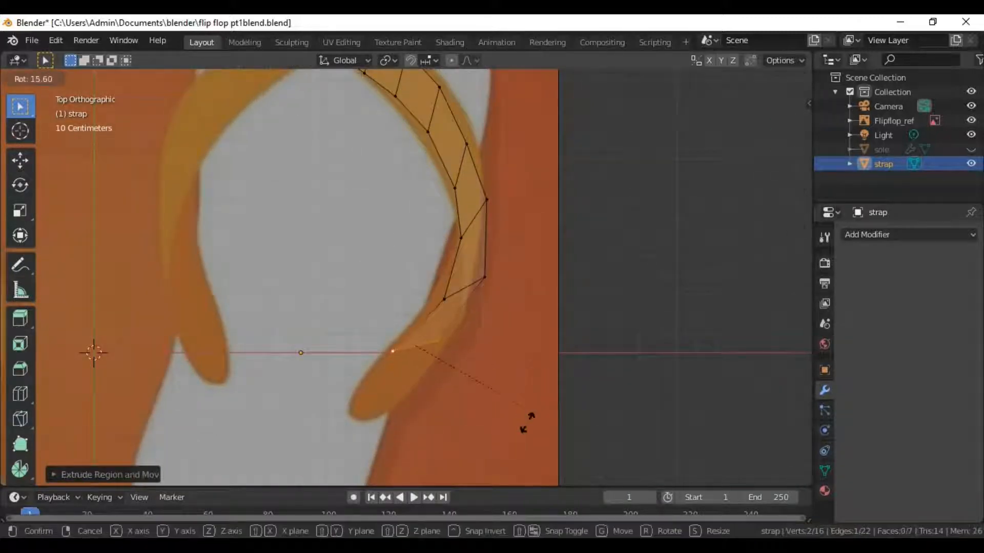
{"action": "left_click", "coordinate": [503, 436]}
{"action": "key", "text": "e"}
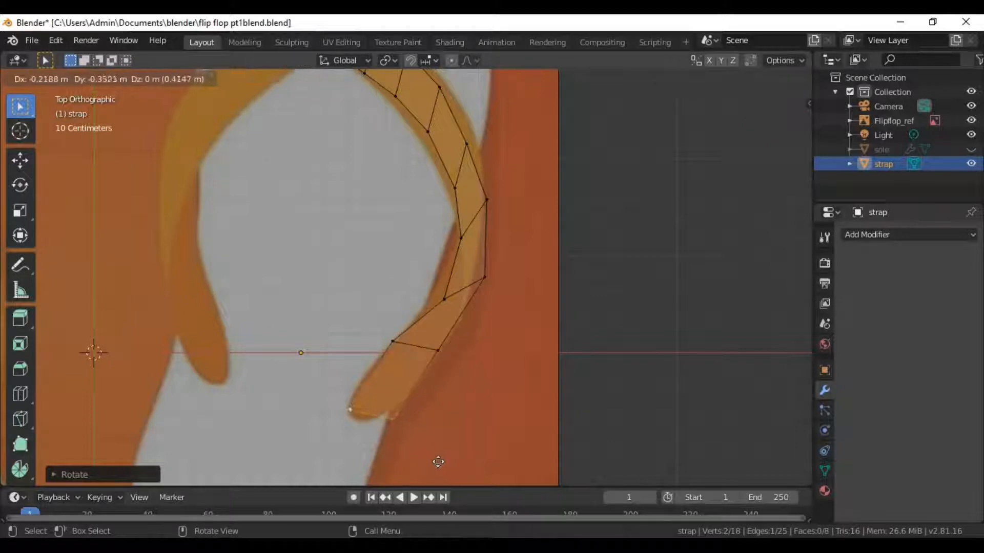
{"action": "left_click", "coordinate": [589, 334]}
Move the three lowest inner-edge vertices of the right arm, including the one at the tip, onto the reference strap's inner outline
{"action": "scroll", "coordinate": [491, 303], "scroll_direction": "up", "scroll_amount": 3}
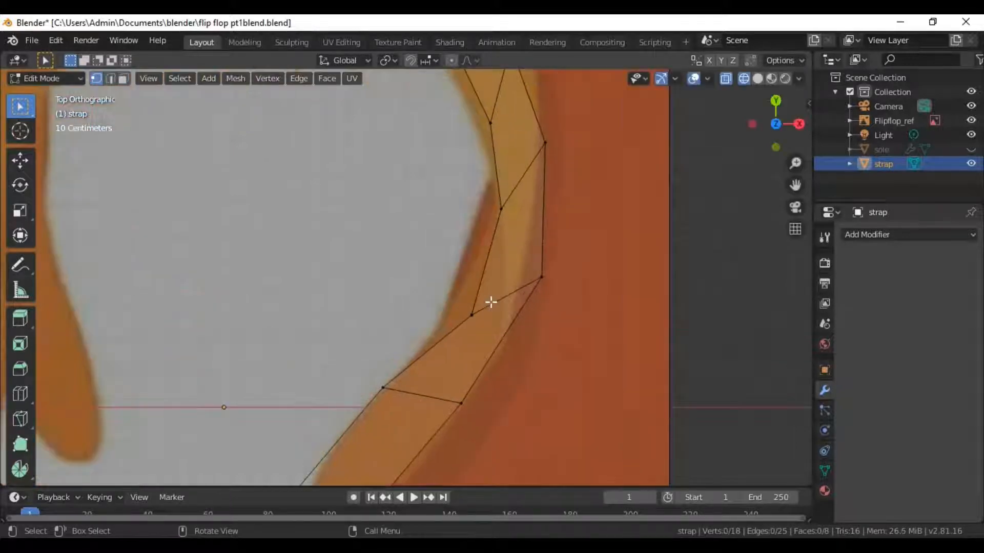
{"action": "key", "text": "g"}
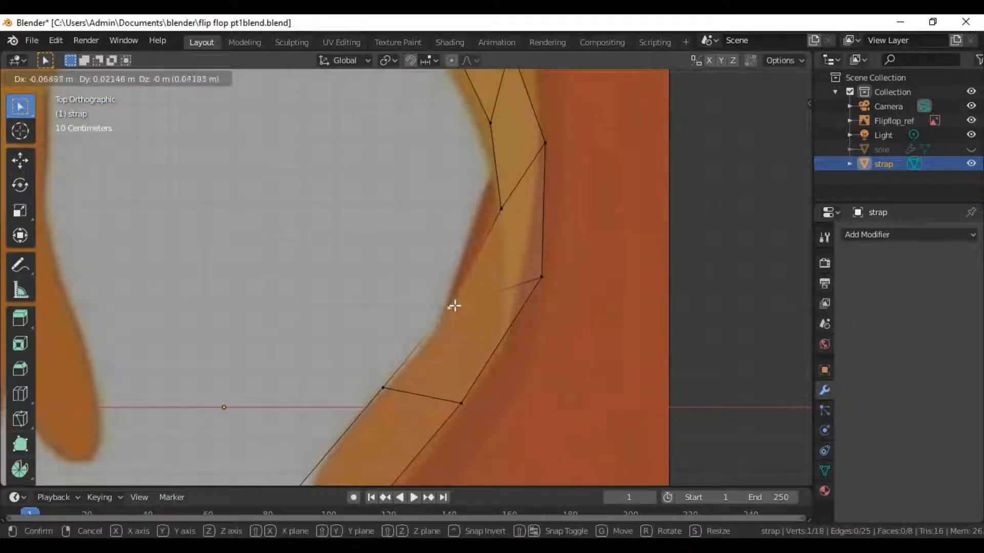
{"action": "left_click", "coordinate": [454, 306]}
{"action": "left_click", "coordinate": [389, 379]}
{"action": "key", "text": "g"}
{"action": "left_click", "coordinate": [400, 415]}
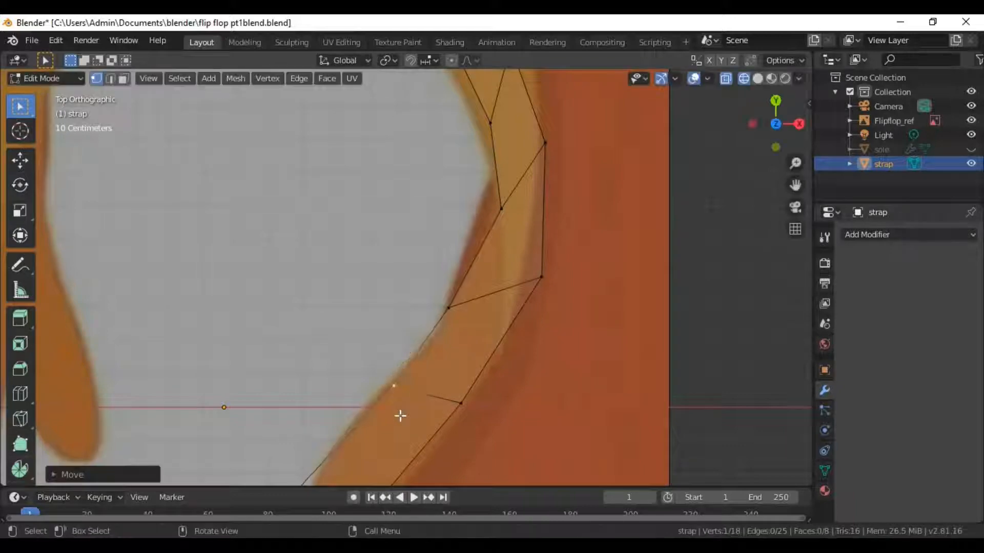
{"action": "scroll", "coordinate": [400, 416], "scroll_direction": "down", "scroll_amount": 1}
{"action": "left_click", "coordinate": [309, 461]}
{"action": "key", "text": "g"}
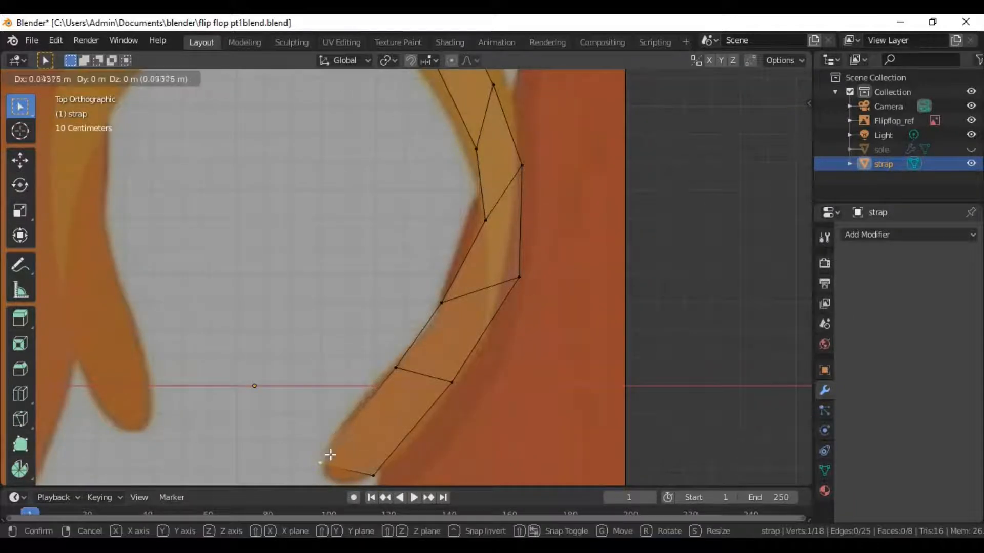
{"action": "left_click", "coordinate": [330, 454]}
Move the outer-edge vertex below the strap's bend inward onto the reference strap's outer outline
{"action": "left_click", "coordinate": [509, 280]}
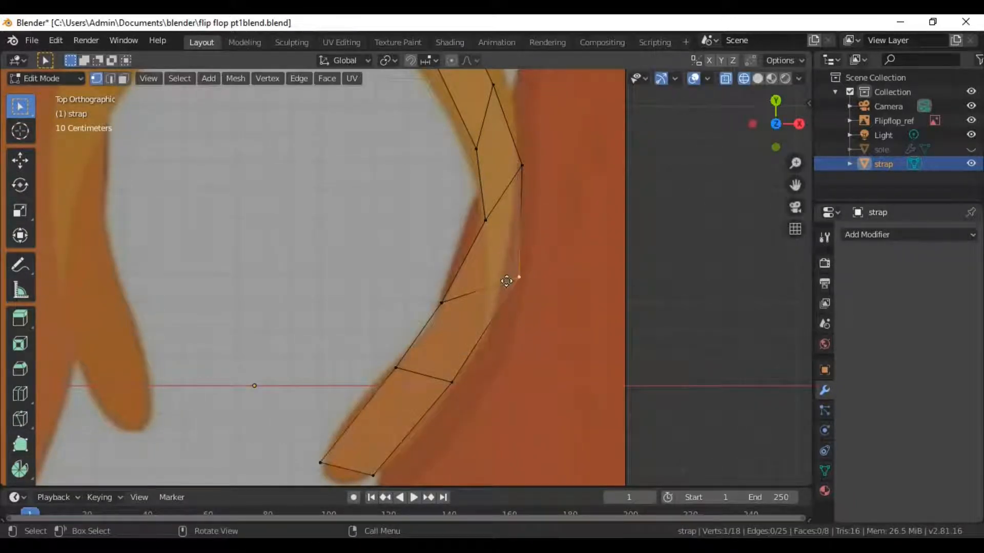
{"action": "key", "text": "g"}
{"action": "left_click", "coordinate": [493, 260]}
Move the two inner-edge vertices around the right arm's bend outward and up to fit the reference strap's inner outline
{"action": "left_click", "coordinate": [485, 218]}
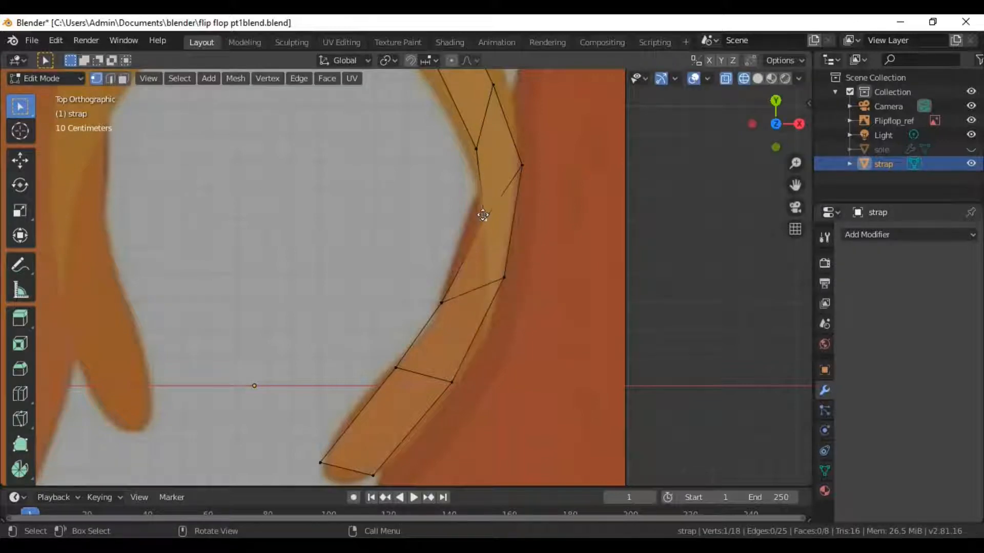
{"action": "key", "text": "g"}
{"action": "left_click", "coordinate": [469, 211]}
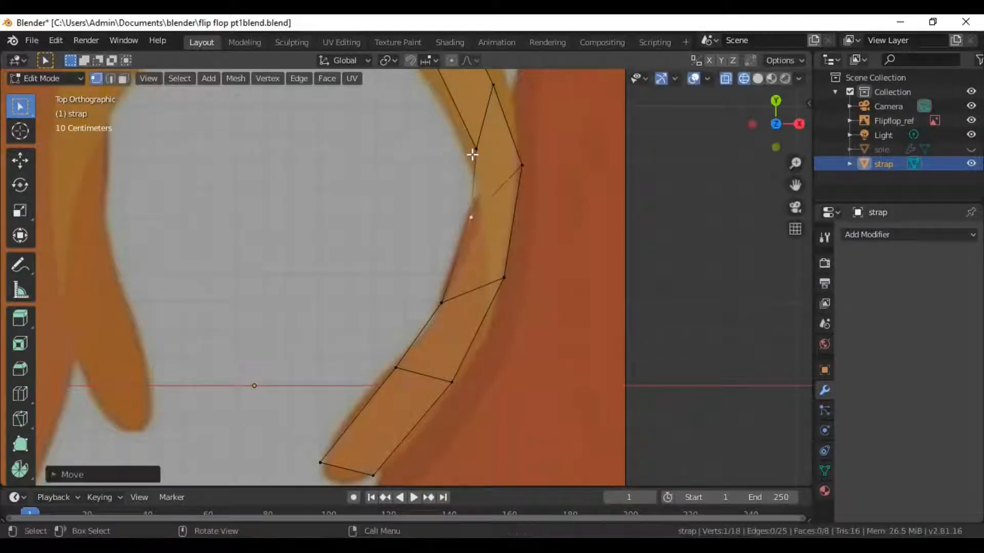
{"action": "left_click", "coordinate": [473, 154]}
{"action": "key", "text": "g"}
{"action": "left_click", "coordinate": [456, 118]}
Move the outer-edge vertex at the right arm's bend slightly down and the next one above it outward onto the reference strap's outer outline
{"action": "left_click", "coordinate": [521, 167]}
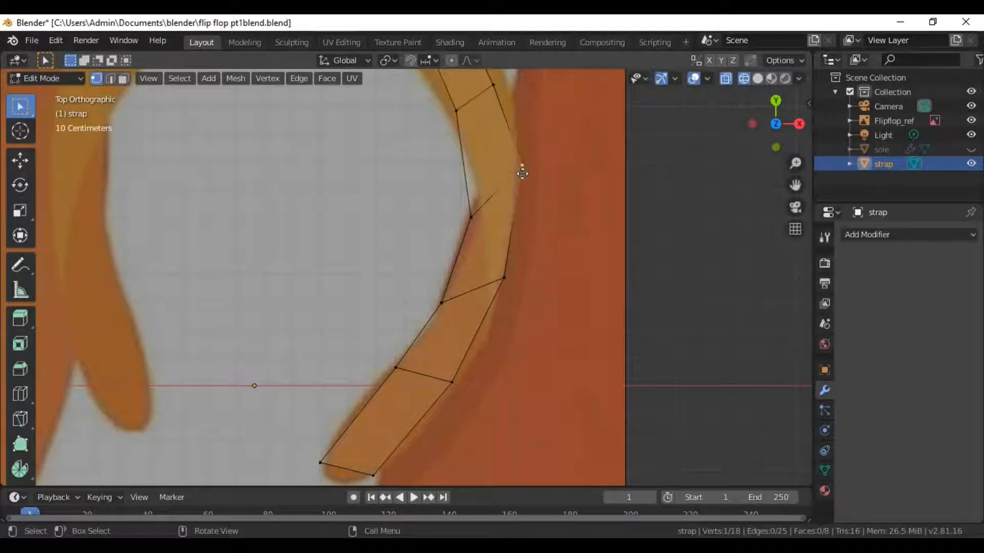
{"action": "key", "text": "g"}
{"action": "left_click", "coordinate": [521, 186]}
{"action": "scroll", "coordinate": [521, 186], "scroll_direction": "down", "scroll_amount": 2}
{"action": "middle_click_drag", "start_coordinate": [519, 186], "coordinate": [525, 290], "text": "shift"}
{"action": "scroll", "coordinate": [512, 282], "scroll_direction": "up", "scroll_amount": 2}
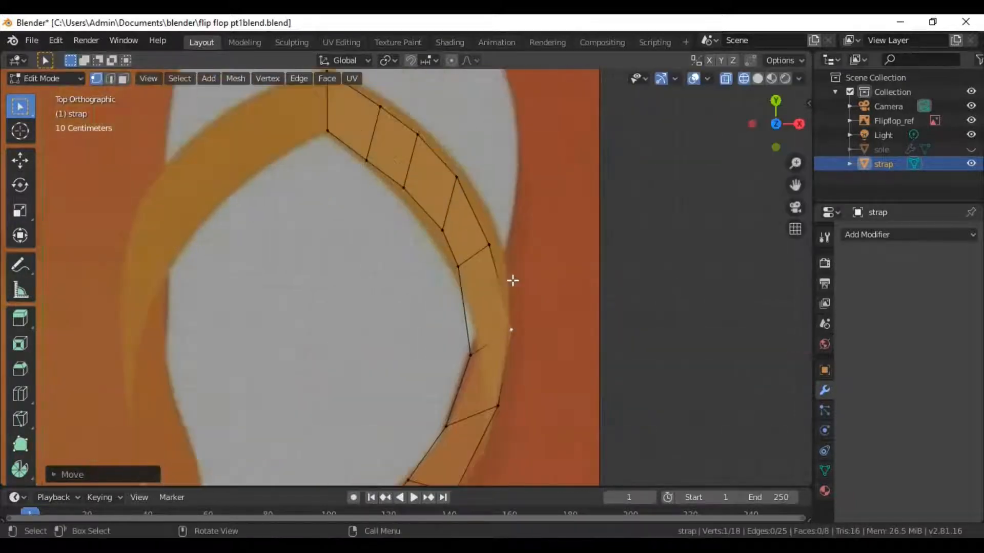
{"action": "middle_click_drag", "start_coordinate": [510, 251], "coordinate": [481, 305], "text": "shift"}
{"action": "left_click", "coordinate": [480, 295]}
{"action": "key", "text": "g"}
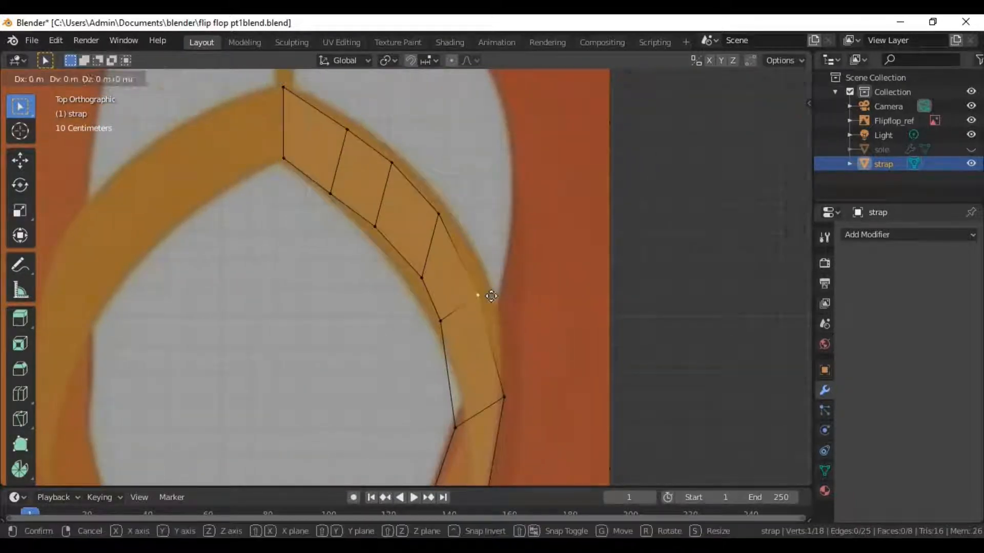
{"action": "left_click", "coordinate": [498, 289]}
Fit the two inner-edge vertices above the bend and the outer-edge vertex opposite the upper one to the reference strap's outlines
{"action": "left_click", "coordinate": [433, 309]}
{"action": "key", "text": "g"}
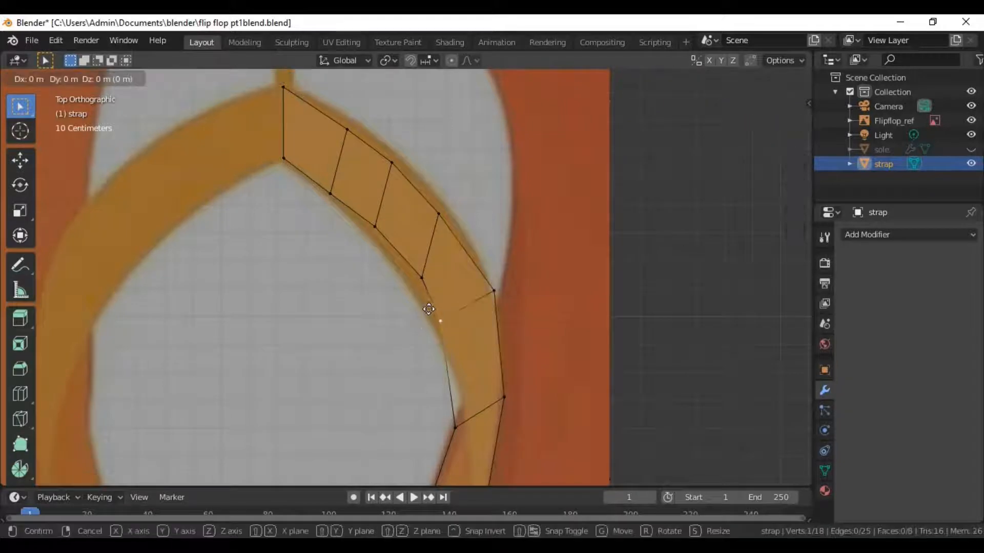
{"action": "left_click", "coordinate": [427, 309]}
{"action": "left_click", "coordinate": [419, 280]}
{"action": "key", "text": "g"}
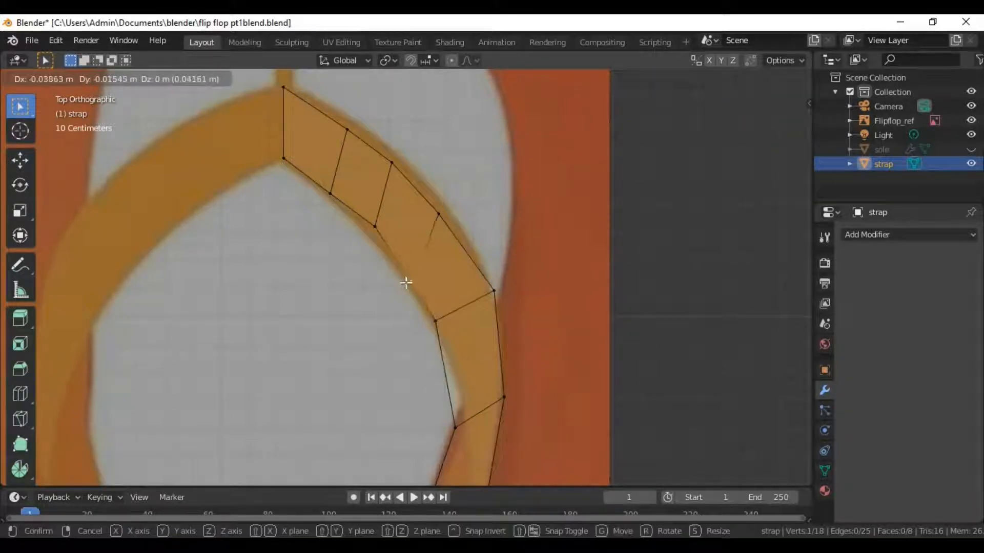
{"action": "left_click", "coordinate": [437, 217]}
{"action": "left_click", "coordinate": [437, 217]}
{"action": "key", "text": "g"}
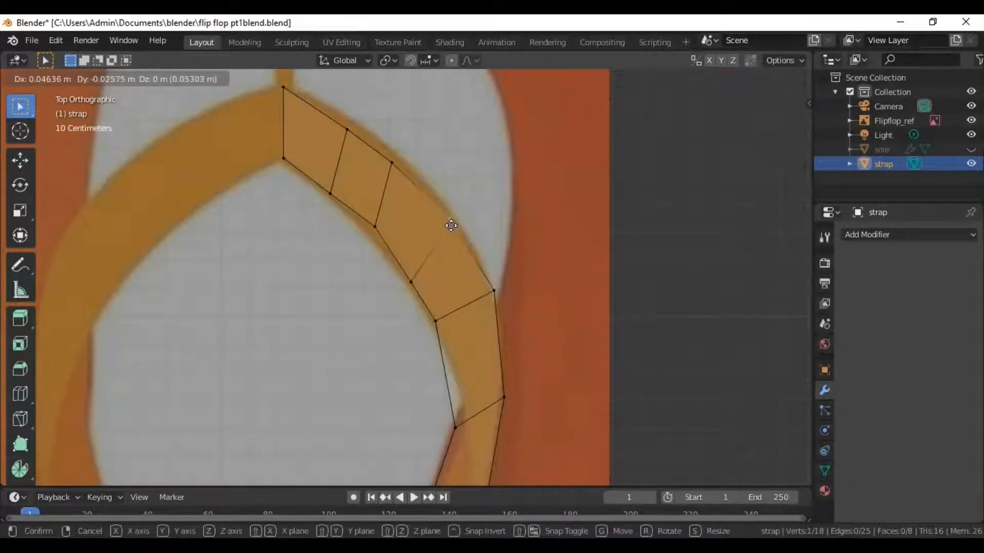
{"action": "left_click", "coordinate": [451, 225]}
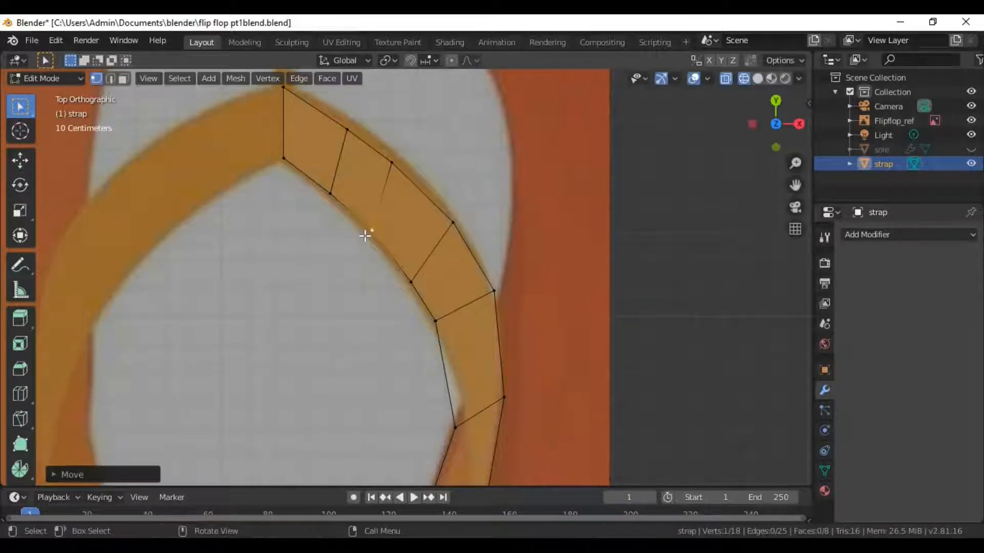
Move the two outer-edge vertices closest to the strap's centre peak outward onto the reference strap's outer outline
{"action": "scroll", "coordinate": [365, 235], "scroll_direction": "down", "scroll_amount": 1}
{"action": "middle_click_drag", "start_coordinate": [362, 286], "coordinate": [361, 339], "text": "shift"}
{"action": "scroll", "coordinate": [371, 233], "scroll_direction": "up", "scroll_amount": 4}
{"action": "middle_click_drag", "start_coordinate": [371, 232], "coordinate": [371, 254], "text": "shift"}
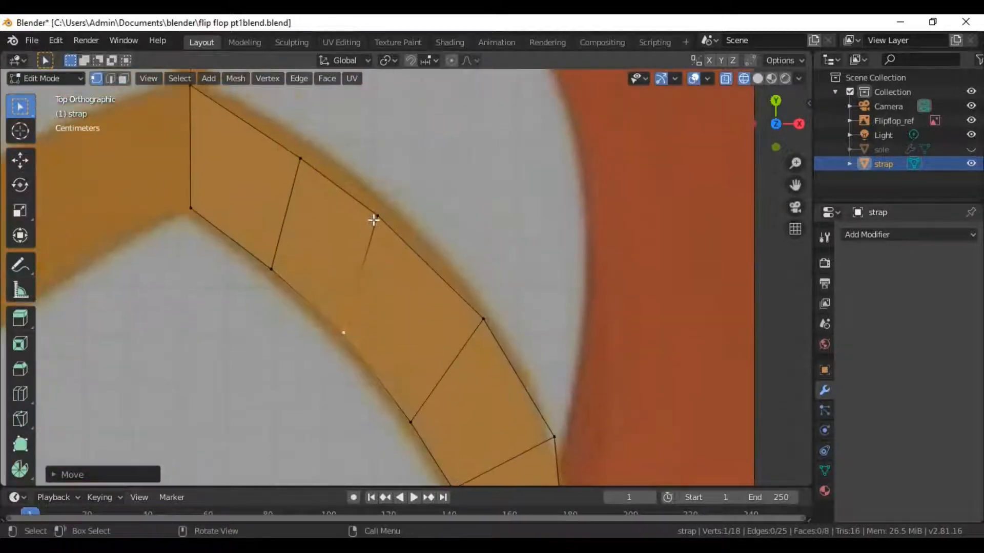
{"action": "left_click", "coordinate": [374, 219]}
{"action": "key", "text": "g"}
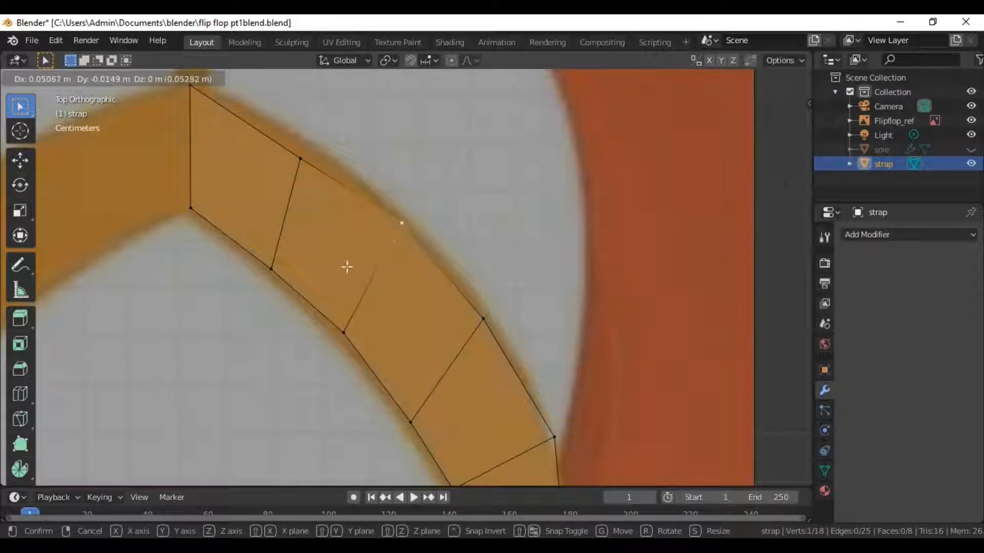
{"action": "left_click", "coordinate": [347, 267]}
{"action": "left_click", "coordinate": [311, 163]}
{"action": "key", "text": "g"}
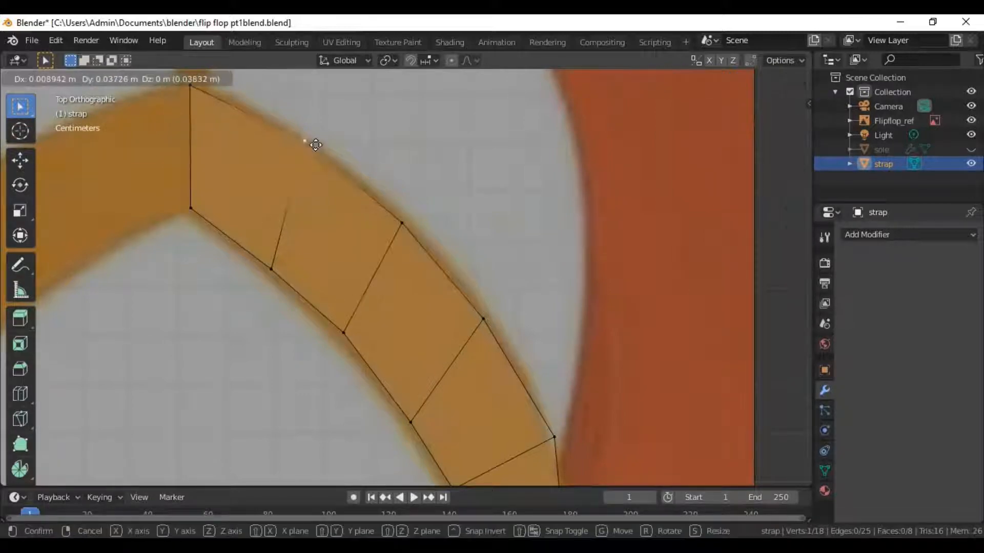
{"action": "left_click", "coordinate": [315, 148]}
Move the three inner-edge vertices following the strap's centre peak onto the reference strap's inner outline
{"action": "left_click", "coordinate": [261, 266]}
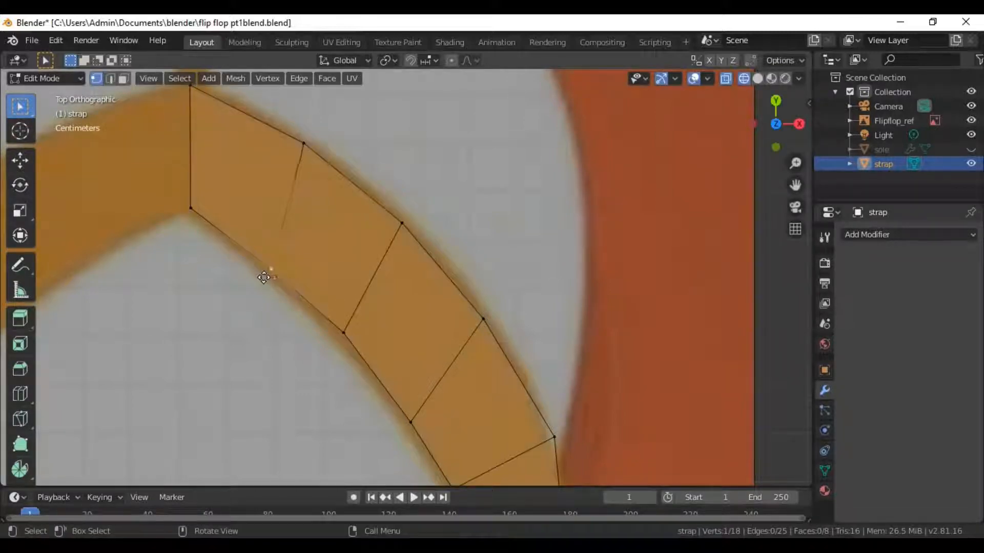
{"action": "key", "text": "g"}
{"action": "left_click", "coordinate": [258, 267]}
{"action": "scroll", "coordinate": [258, 267], "scroll_direction": "down", "scroll_amount": 4}
{"action": "scroll", "coordinate": [314, 333], "scroll_direction": "up", "scroll_amount": 3}
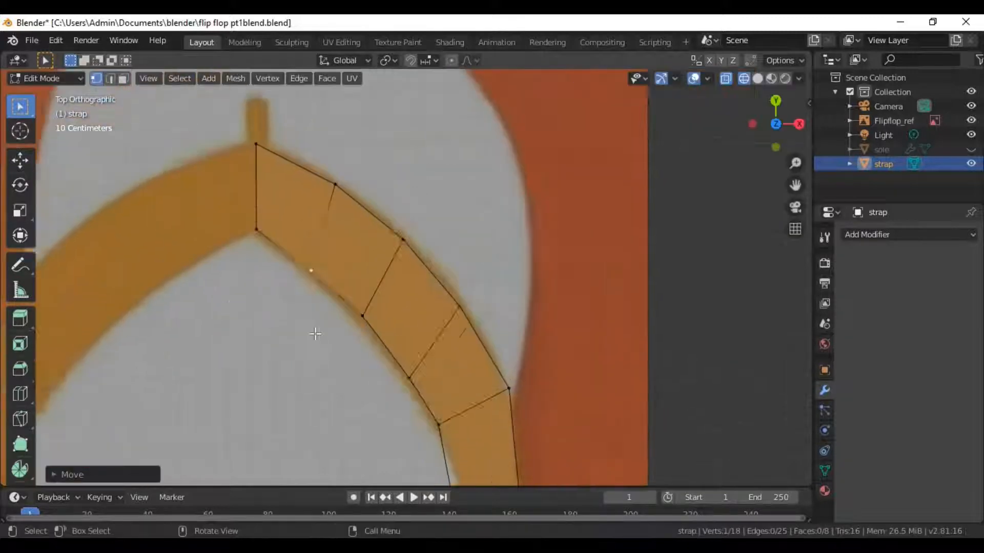
{"action": "left_click", "coordinate": [346, 316]}
{"action": "key", "text": "g"}
{"action": "left_click", "coordinate": [346, 326]}
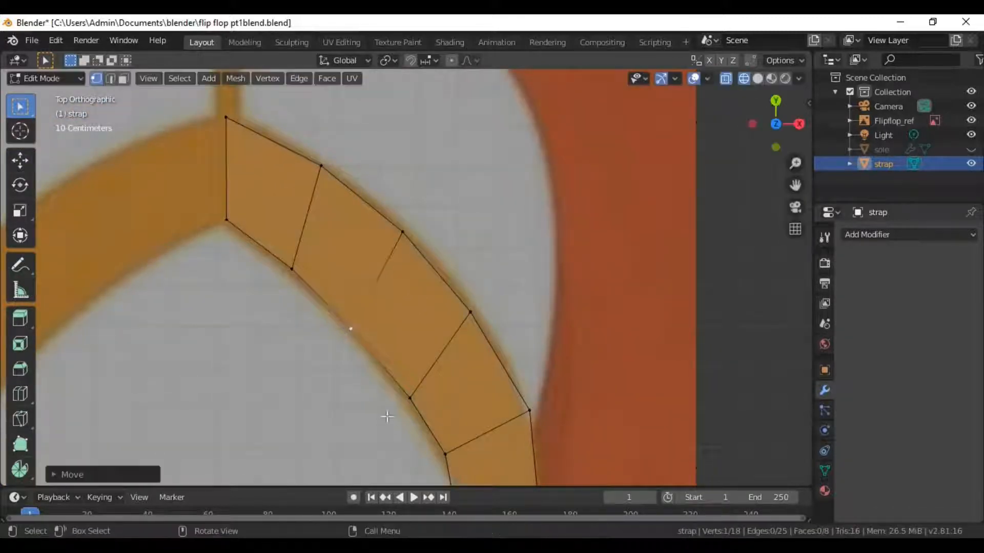
{"action": "left_click", "coordinate": [385, 404]}
{"action": "key", "text": "g"}
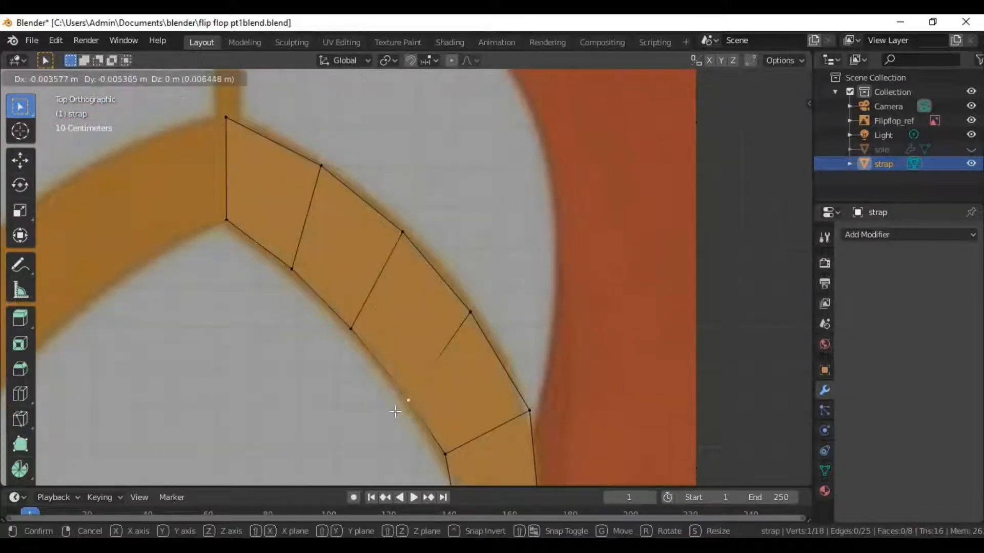
{"action": "left_click", "coordinate": [395, 411]}
Add a centred loop cut across the long segment just above the right arm's bend
{"action": "scroll", "coordinate": [492, 411], "scroll_direction": "down", "scroll_amount": 2}
{"action": "scroll", "coordinate": [499, 430], "scroll_direction": "up", "scroll_amount": 2}
{"action": "middle_click_drag", "start_coordinate": [499, 431], "coordinate": [444, 195], "text": "shift"}
{"action": "scroll", "coordinate": [448, 255], "scroll_direction": "down", "scroll_amount": 1}
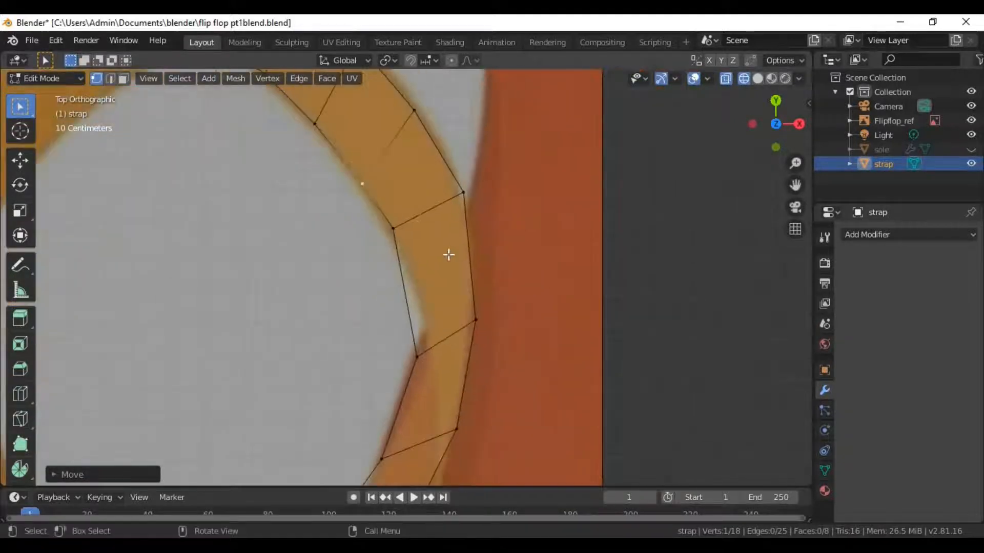
{"action": "key", "text": "ctrl+r"}
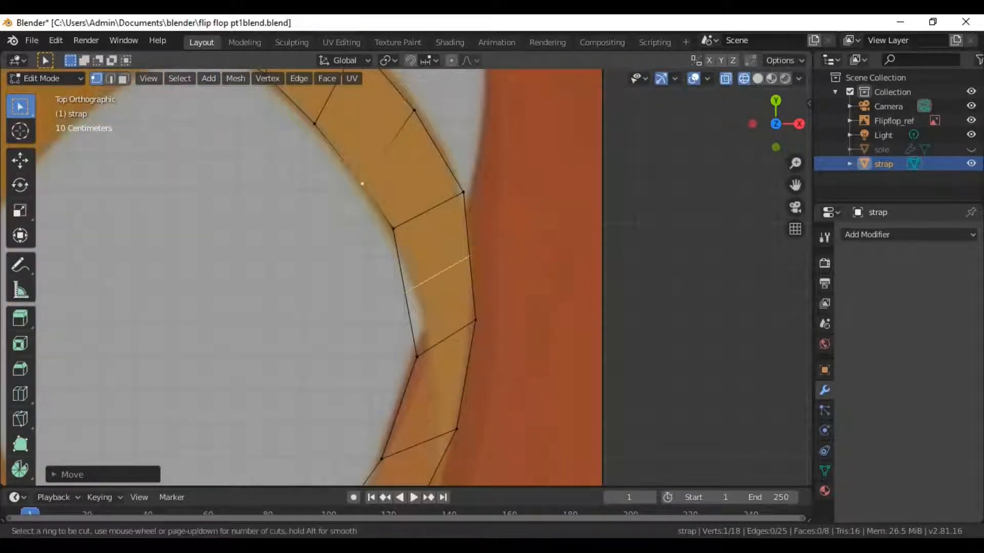
{"action": "left_click", "coordinate": [449, 254]}
{"action": "right_click", "coordinate": [448, 255]}
Move the new cut's inner vertex onto the reference inner outline and its outer vertex outward to round the outer edge
{"action": "scroll", "coordinate": [390, 312], "scroll_direction": "up", "scroll_amount": 4}
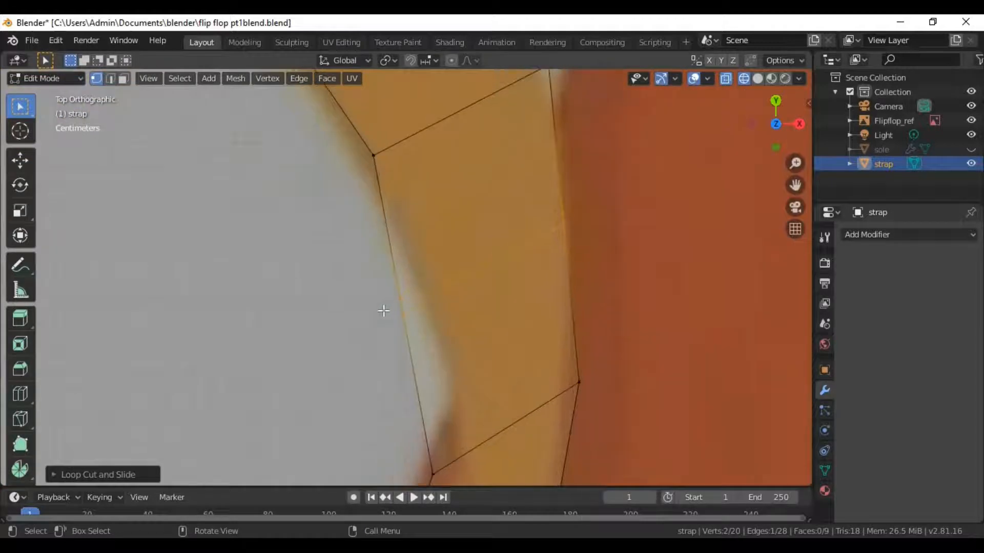
{"action": "left_click", "coordinate": [391, 311]}
{"action": "key", "text": "g"}
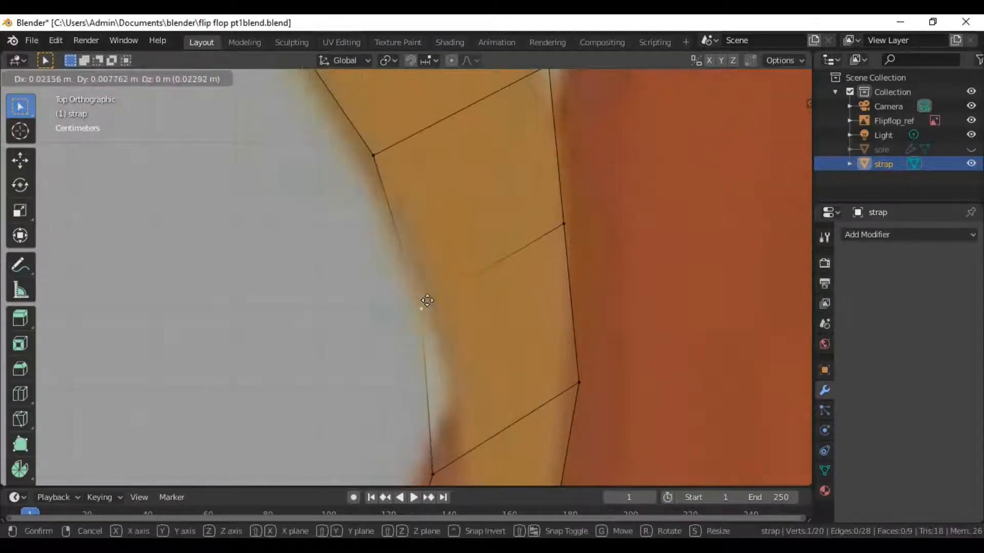
{"action": "left_click", "coordinate": [419, 300]}
{"action": "left_click", "coordinate": [564, 226]}
{"action": "scroll", "coordinate": [561, 231], "scroll_direction": "down", "scroll_amount": 2}
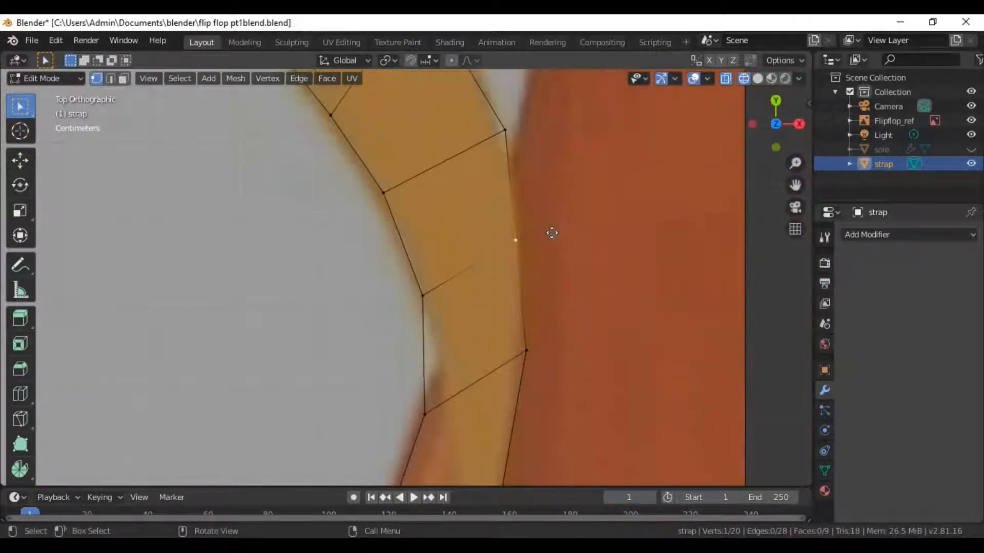
{"action": "key", "text": "g"}
{"action": "left_click", "coordinate": [581, 224]}
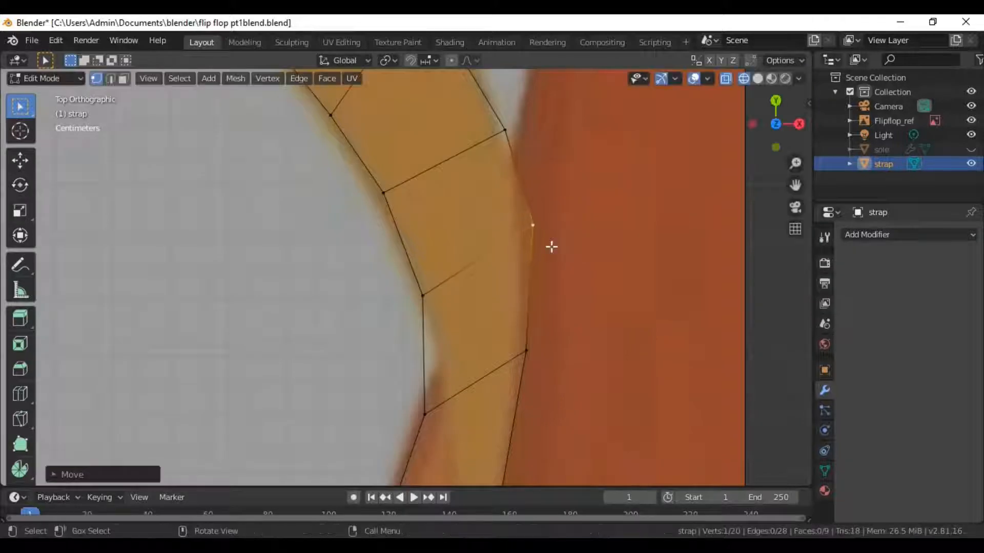
{"action": "scroll", "coordinate": [538, 245], "scroll_direction": "down", "scroll_amount": 1}
{"action": "key", "text": "g"}
{"action": "left_click", "coordinate": [530, 255]}
{"action": "scroll", "coordinate": [490, 330], "scroll_direction": "down", "scroll_amount": 3}
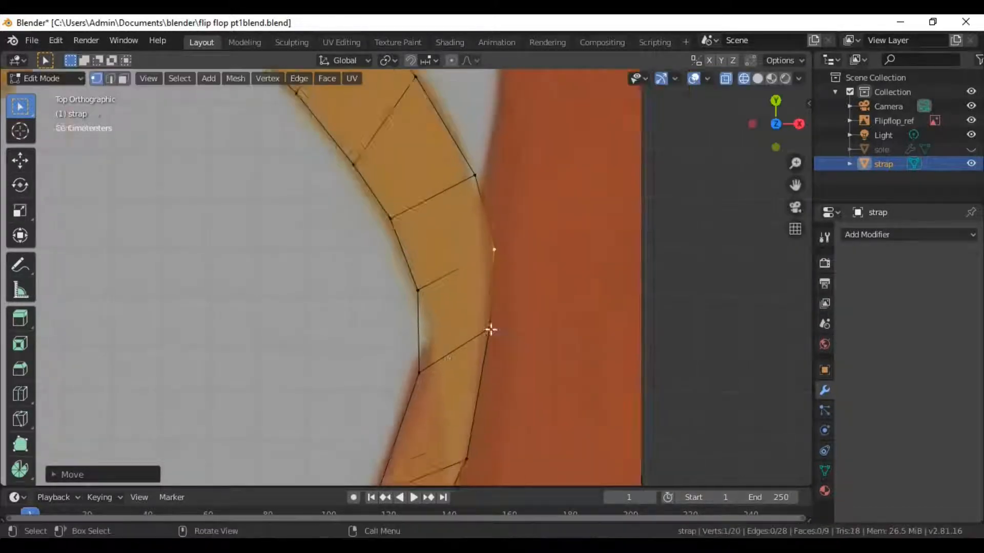
Fit the cross edge at the bend to the reference, moving its inner vertex up into the corner and its outer vertex down
{"action": "scroll", "coordinate": [440, 373], "scroll_direction": "up", "scroll_amount": 4}
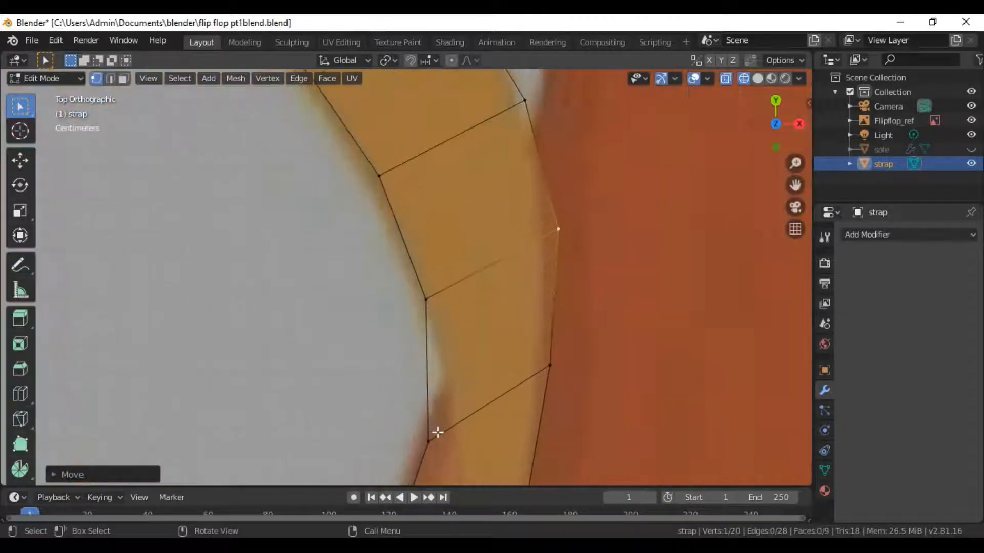
{"action": "left_click", "coordinate": [430, 435]}
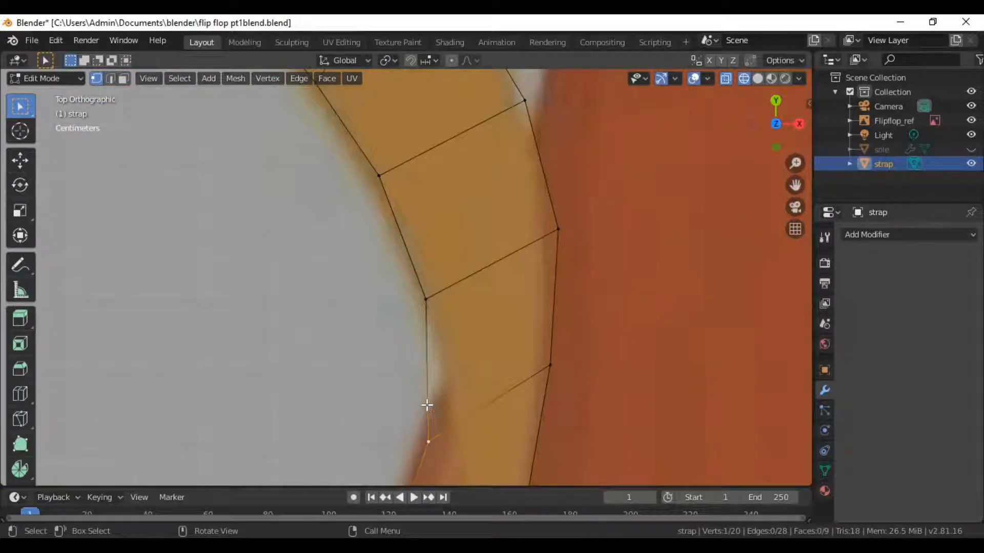
{"action": "scroll", "coordinate": [424, 404], "scroll_direction": "down", "scroll_amount": 2}
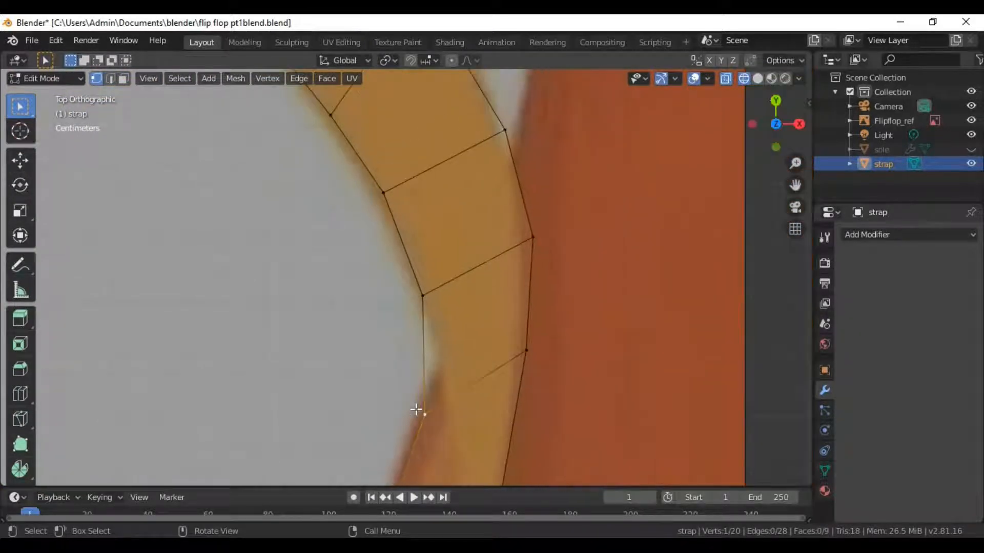
{"action": "key", "text": "g"}
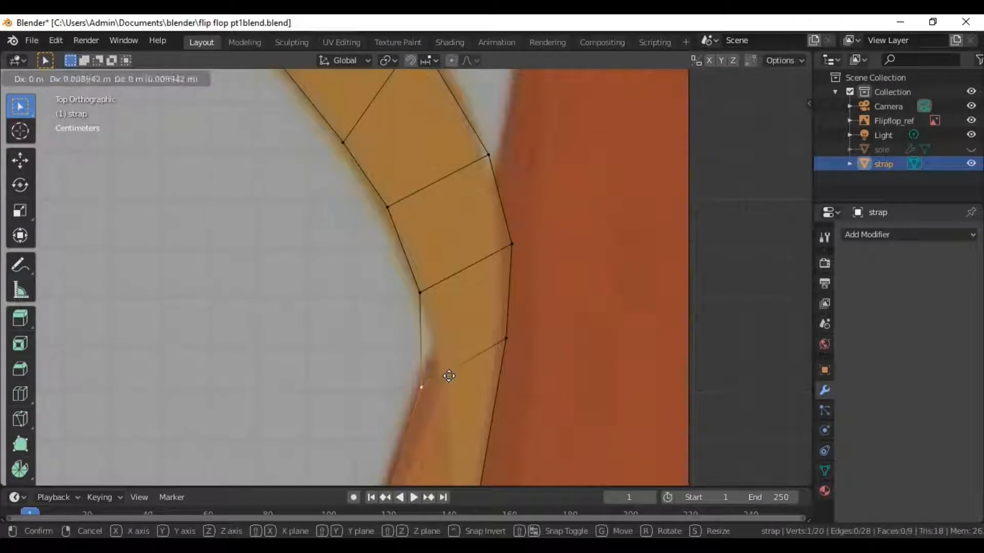
{"action": "left_click", "coordinate": [454, 371]}
{"action": "left_click", "coordinate": [507, 341]}
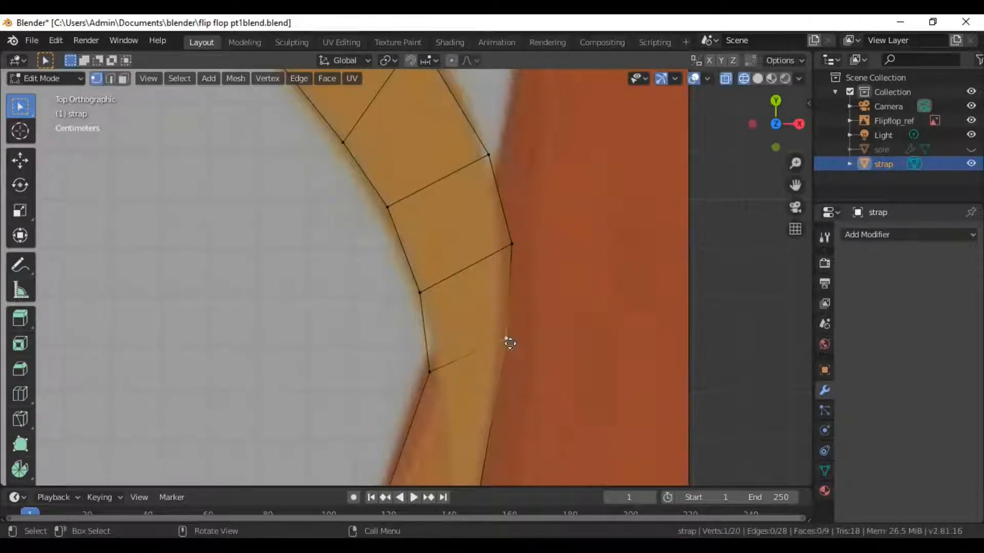
{"action": "key", "text": "g"}
{"action": "left_click", "coordinate": [515, 361]}
{"action": "scroll", "coordinate": [456, 402], "scroll_direction": "down", "scroll_amount": 3}
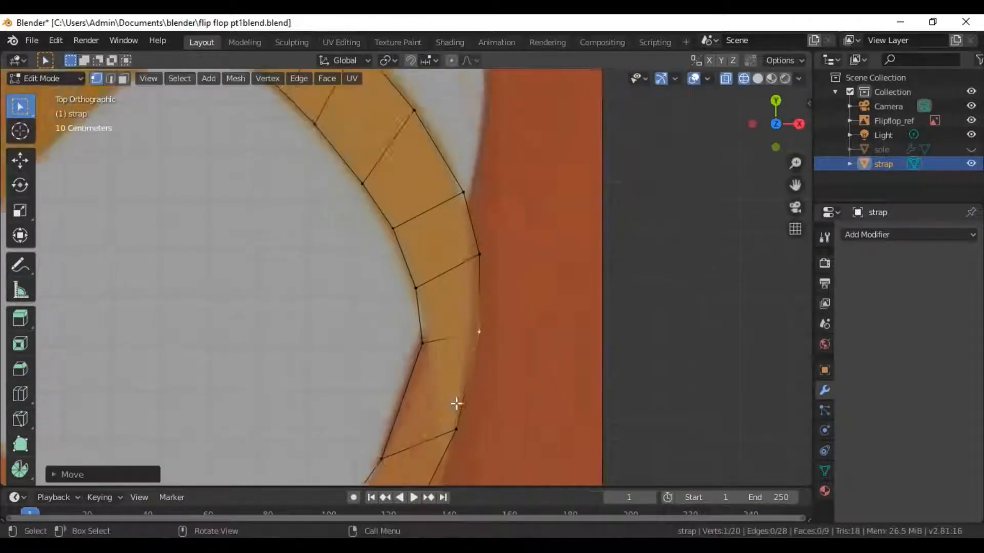
Move the inner-edge vertex of the cross edge just below the bend up onto the reference strap's inner outline
{"action": "left_click", "coordinate": [391, 417]}
{"action": "key", "text": "g"}
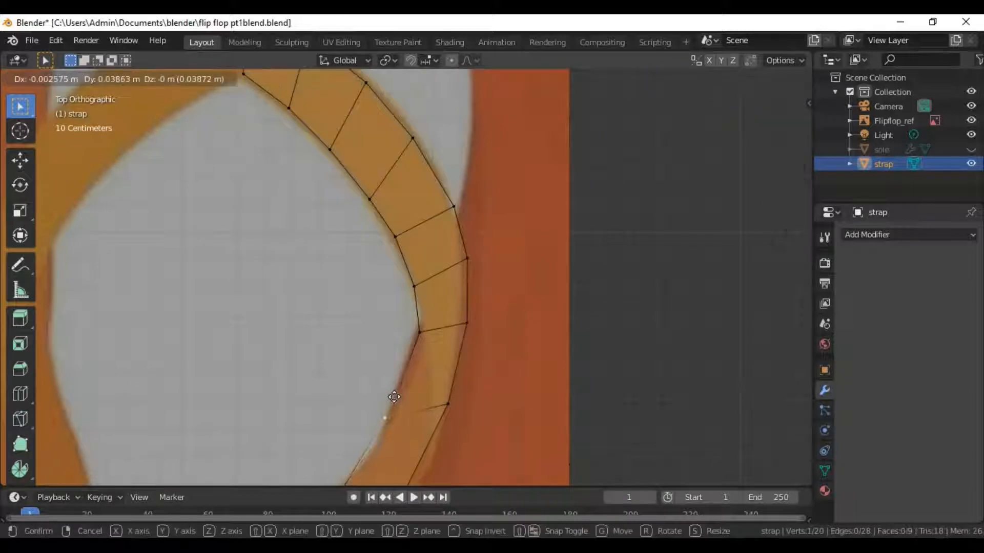
{"action": "left_click", "coordinate": [404, 392]}
Add a centred loop cut across the second segment from the right arm's rounded tip
{"action": "scroll", "coordinate": [420, 417], "scroll_direction": "down", "scroll_amount": 3}
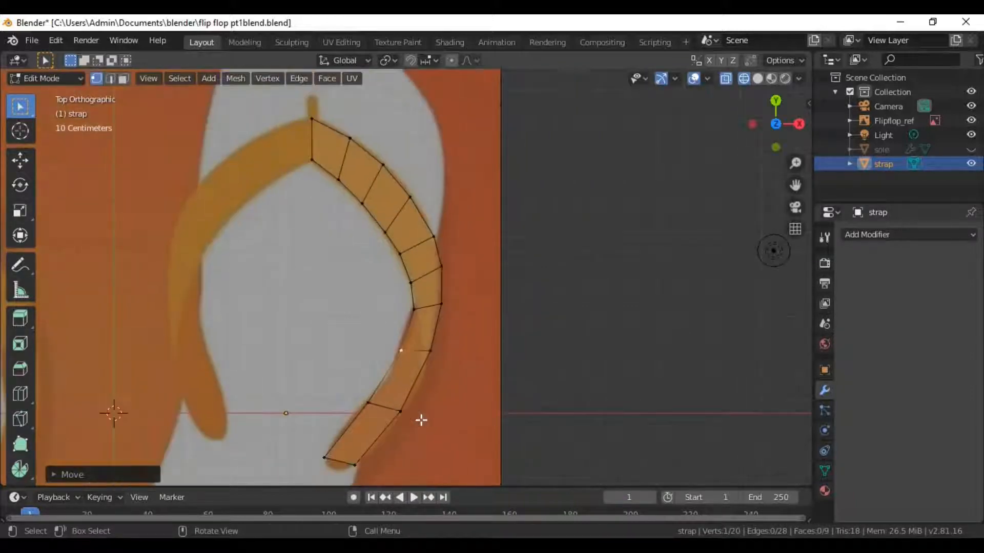
{"action": "scroll", "coordinate": [426, 420], "scroll_direction": "up", "scroll_amount": 3}
{"action": "scroll", "coordinate": [416, 336], "scroll_direction": "down", "scroll_amount": 5}
{"action": "scroll", "coordinate": [403, 393], "scroll_direction": "up", "scroll_amount": 4}
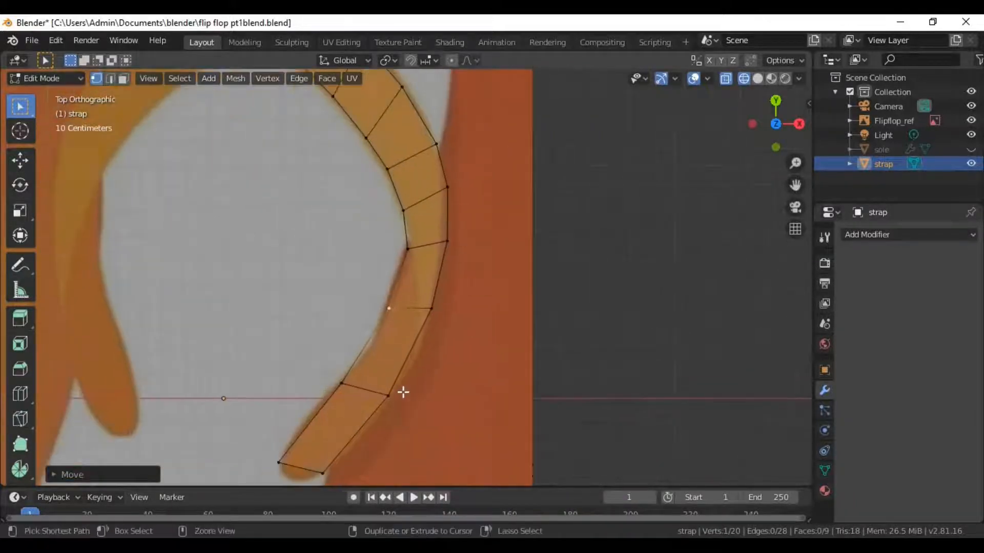
{"action": "key", "text": "ctrl+r"}
{"action": "left_click", "coordinate": [403, 393]}
{"action": "right_click", "coordinate": [403, 393]}
Move the inner and outer vertices of the new lower cut onto the reference strap's outlines
{"action": "scroll", "coordinate": [470, 387], "scroll_direction": "up", "scroll_amount": 4}
{"action": "left_click", "coordinate": [324, 416]}
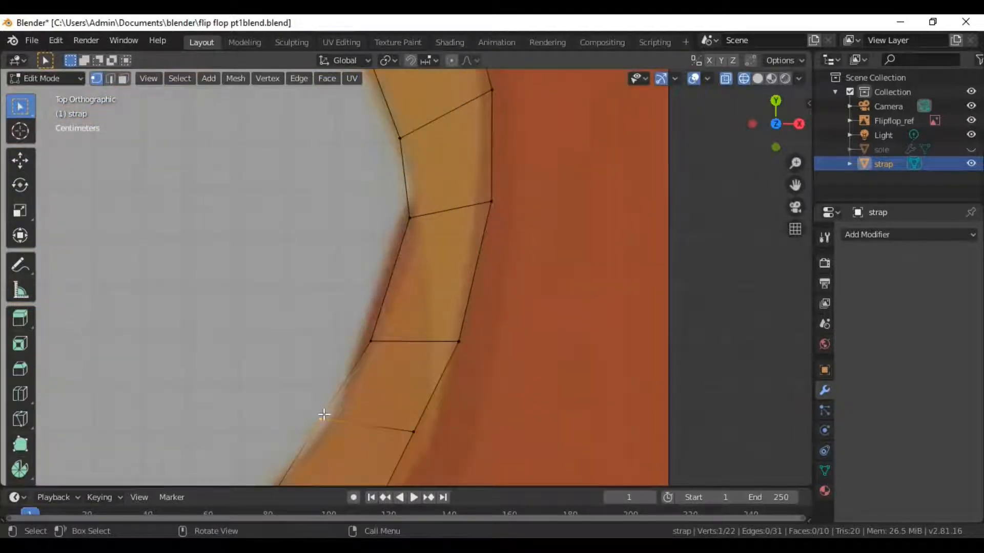
{"action": "key", "text": "g"}
{"action": "left_click", "coordinate": [340, 418]}
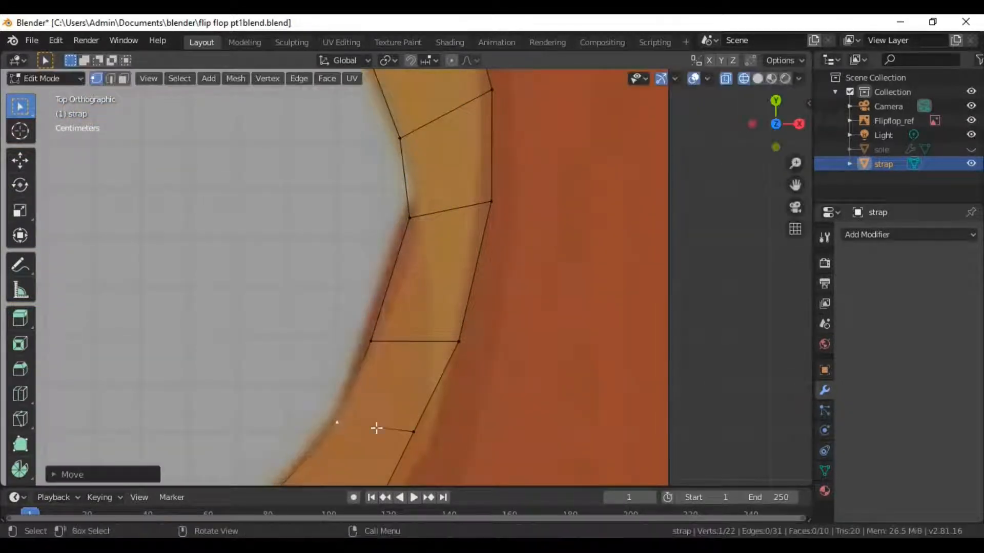
{"action": "scroll", "coordinate": [375, 429], "scroll_direction": "down", "scroll_amount": 3}
{"action": "scroll", "coordinate": [433, 428], "scroll_direction": "up", "scroll_amount": 3}
{"action": "left_click", "coordinate": [407, 393]}
{"action": "key", "text": "g"}
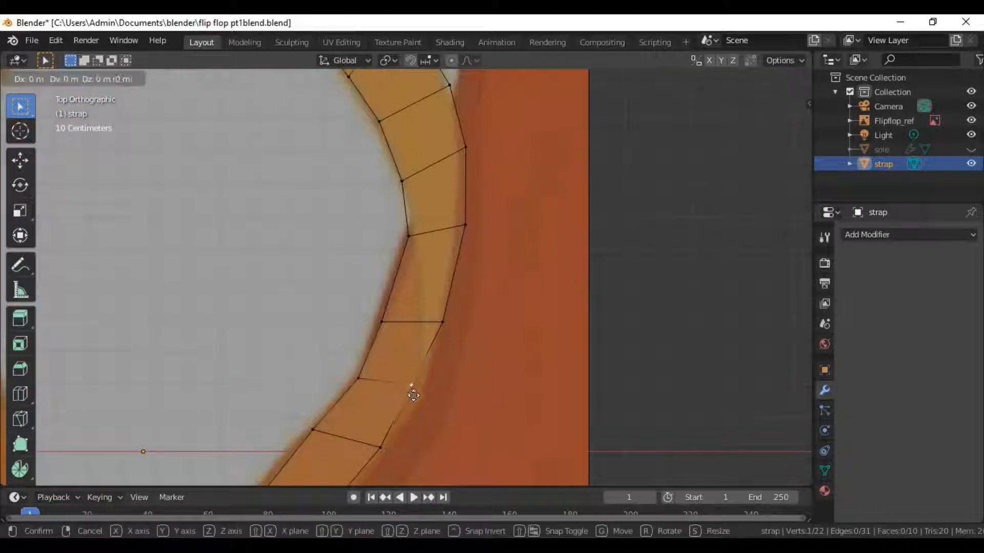
{"action": "left_click", "coordinate": [416, 398]}
Move the outer-edge vertex just above the new lower cut slightly outward to smooth the strap's outer curve
{"action": "left_click", "coordinate": [439, 323]}
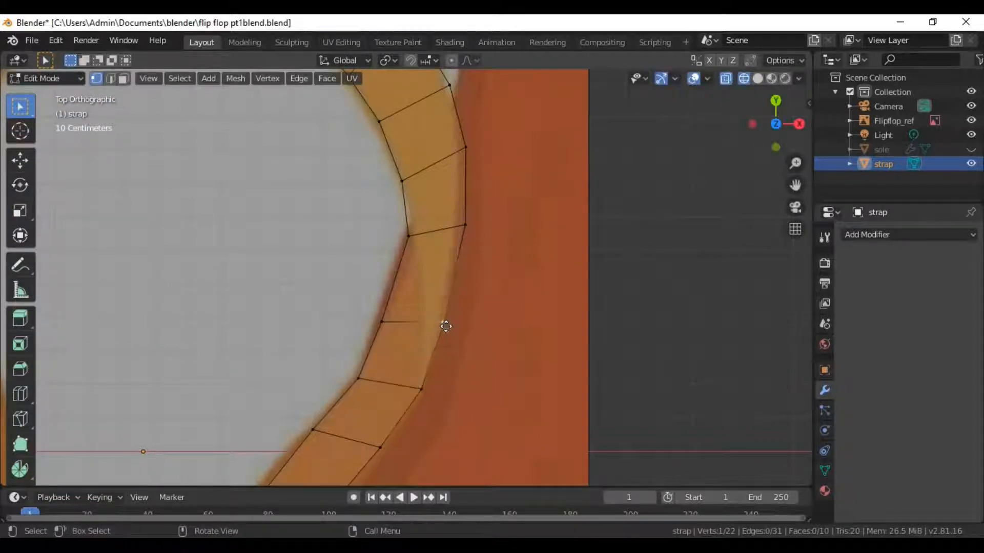
{"action": "key", "text": "g"}
{"action": "left_click", "coordinate": [444, 326]}
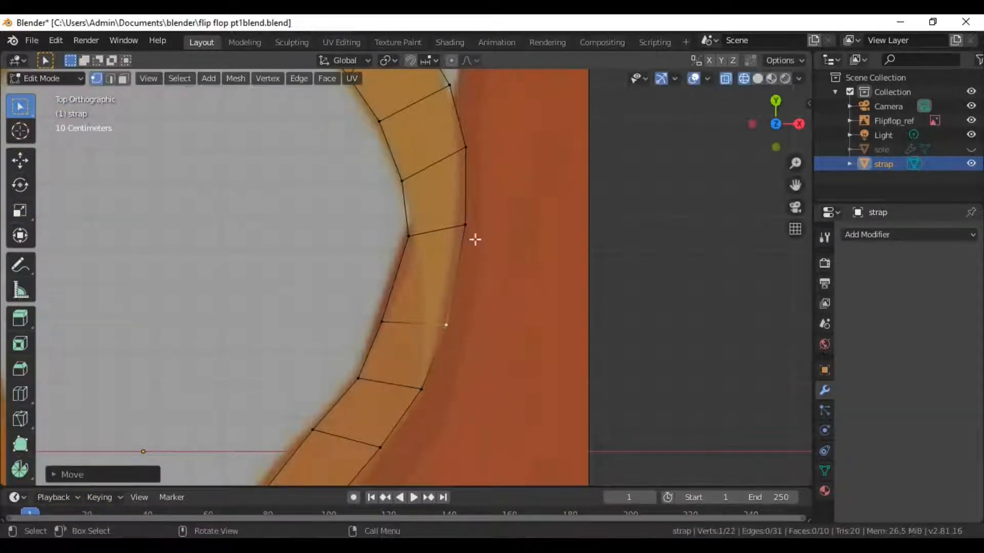
Move the outer vertex of the cross edge at the bend slightly inward onto the reference strap's outer outline
{"action": "left_click", "coordinate": [464, 222]}
{"action": "key", "text": "g"}
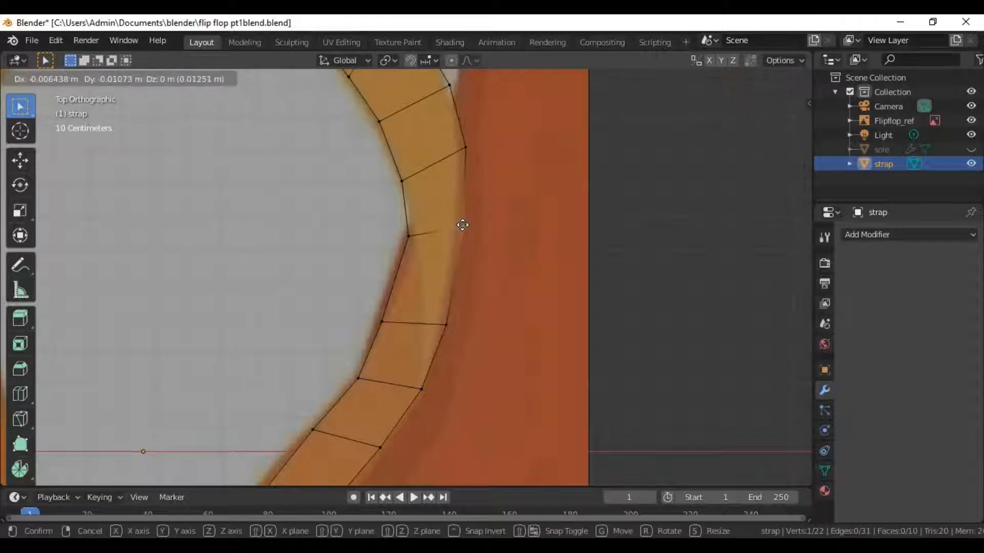
{"action": "left_click", "coordinate": [462, 225]}
{"action": "scroll", "coordinate": [395, 391], "scroll_direction": "down", "scroll_amount": 3}
{"action": "scroll", "coordinate": [377, 372], "scroll_direction": "up", "scroll_amount": 3}
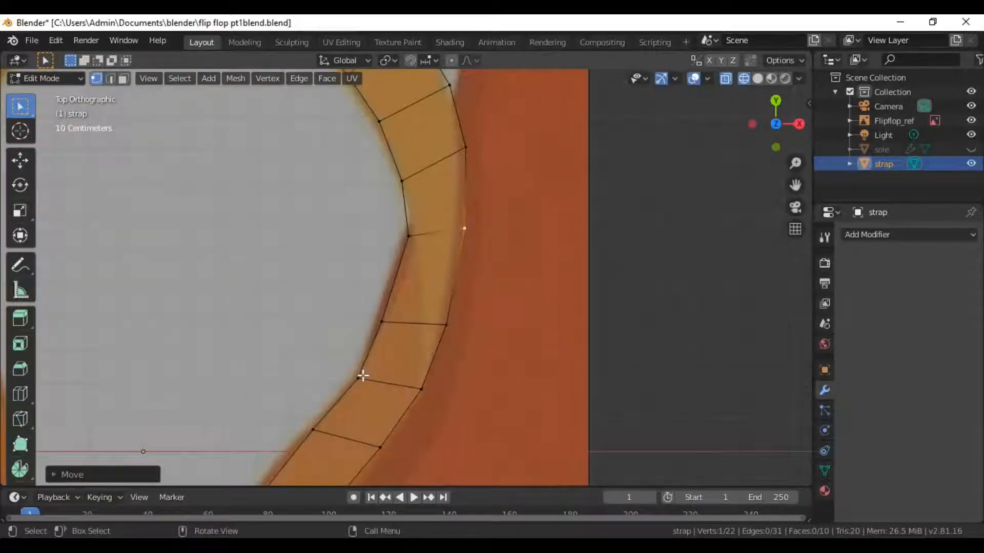
Move the inner vertex two cross edges below the bend slightly up onto the reference strap's inner outline
{"action": "left_click", "coordinate": [363, 376]}
{"action": "key", "text": "g"}
{"action": "left_click", "coordinate": [360, 373]}
Add a centred loop cut across the last segment next to the right arm's rounded tip
{"action": "scroll", "coordinate": [352, 416], "scroll_direction": "down", "scroll_amount": 2}
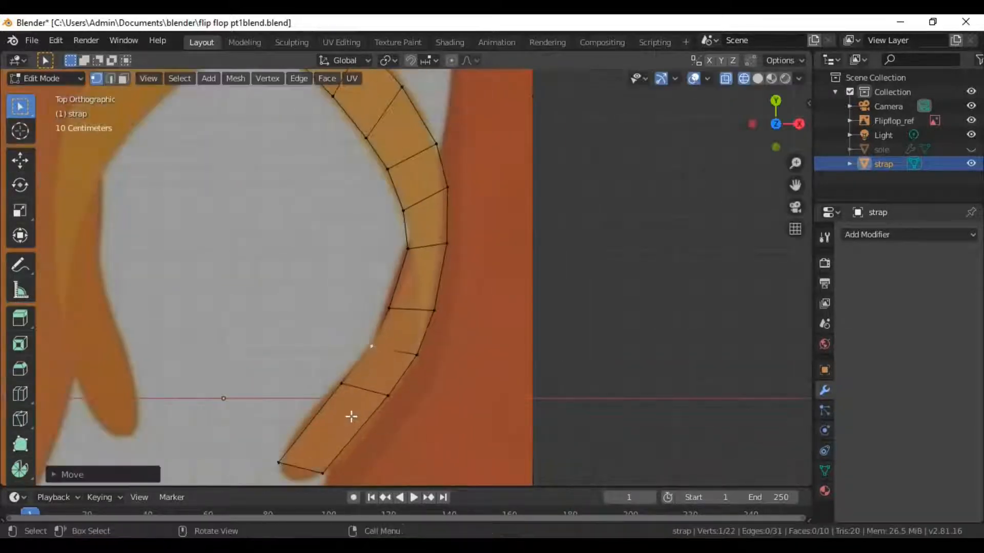
{"action": "left_click", "coordinate": [386, 405]}
{"action": "key", "text": "ctrl+r"}
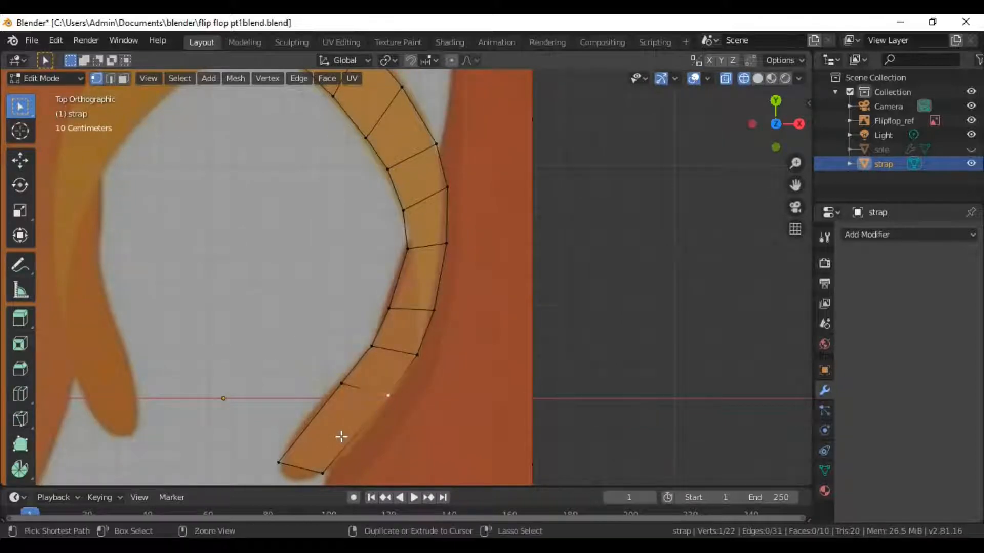
{"action": "left_click", "coordinate": [316, 424]}
Move the inner and outer vertices of the cut nearest the tip outward onto the reference strap's outlines
{"action": "left_click", "coordinate": [301, 421]}
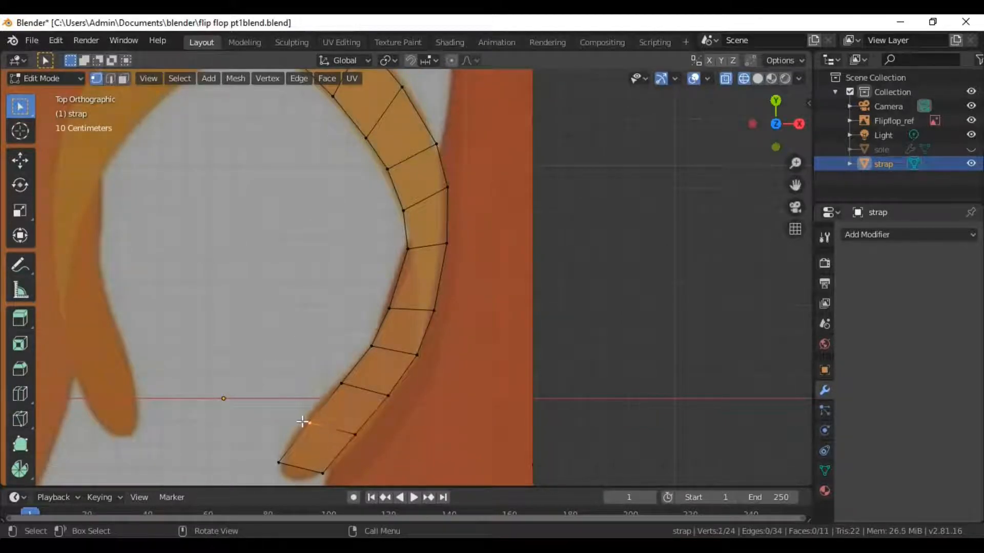
{"action": "key", "text": "g"}
{"action": "left_click", "coordinate": [303, 420]}
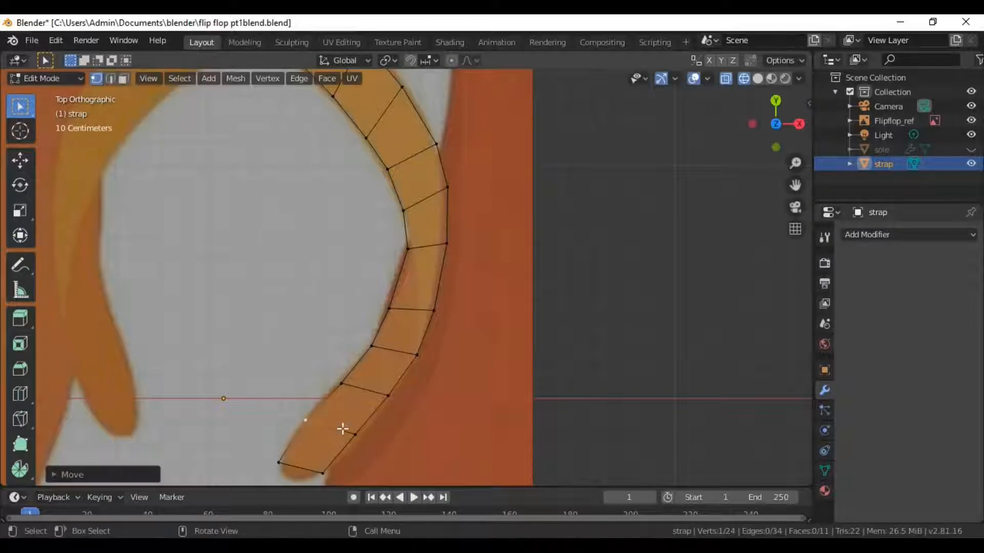
{"action": "key", "text": "g"}
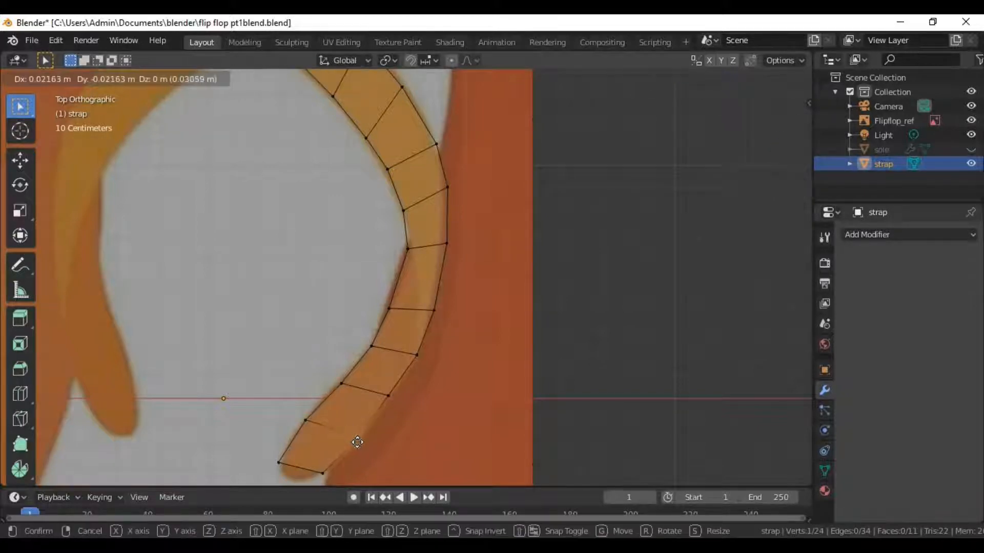
{"action": "left_click", "coordinate": [354, 442]}
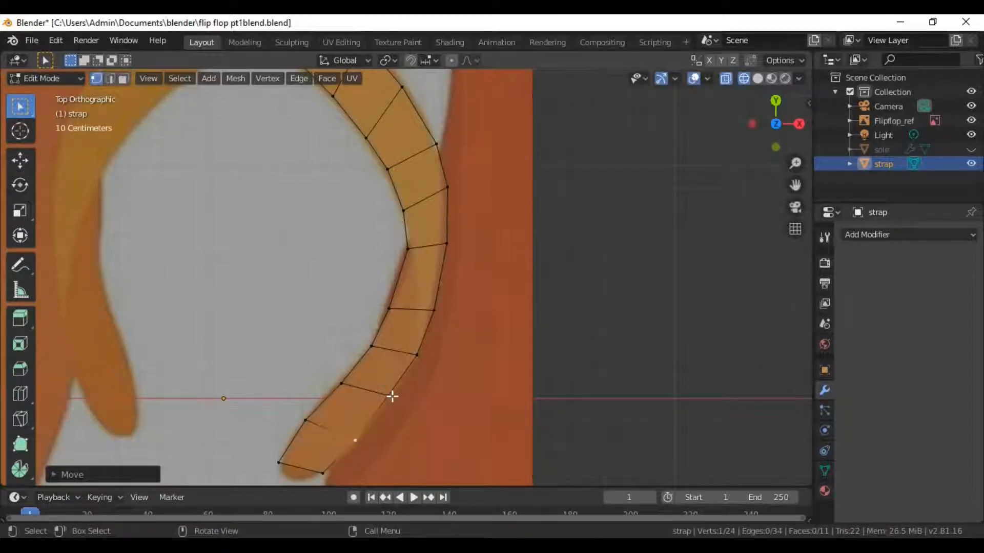
Nudge the outer vertex of the second cross edge from the tip and the inner vertex of the third along the strap's outlines
{"action": "left_click", "coordinate": [392, 396]}
{"action": "key", "text": "g"}
{"action": "left_click", "coordinate": [393, 398]}
{"action": "left_click", "coordinate": [372, 335]}
{"action": "key", "text": "g"}
{"action": "left_click", "coordinate": [377, 338]}
Examine the strap mesh from several 3D angles and return to the top view
{"action": "scroll", "coordinate": [349, 359], "scroll_direction": "down", "scroll_amount": 6}
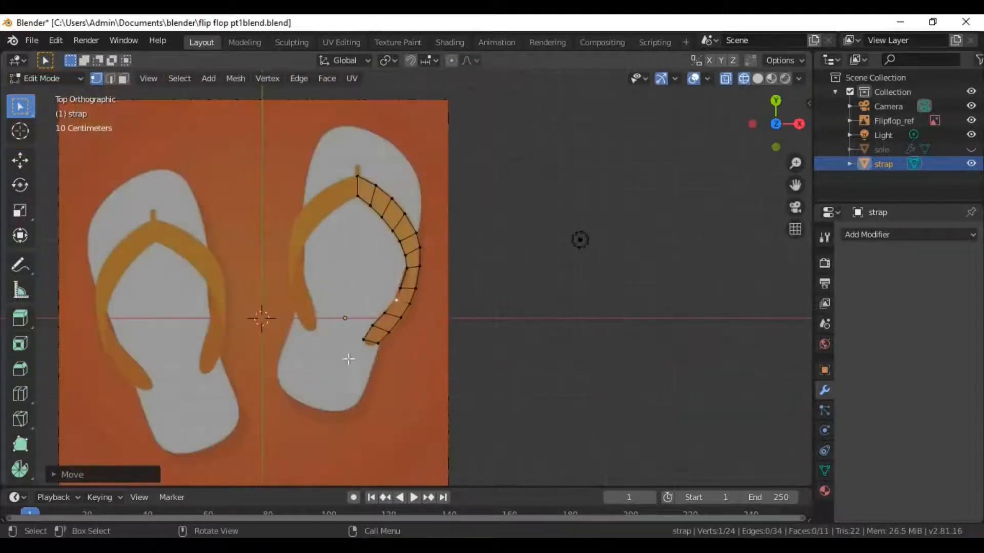
{"action": "middle_click_drag", "start_coordinate": [349, 358], "coordinate": [51, 143]}
{"action": "middle_click_drag", "start_coordinate": [459, 296], "coordinate": [511, 203]}
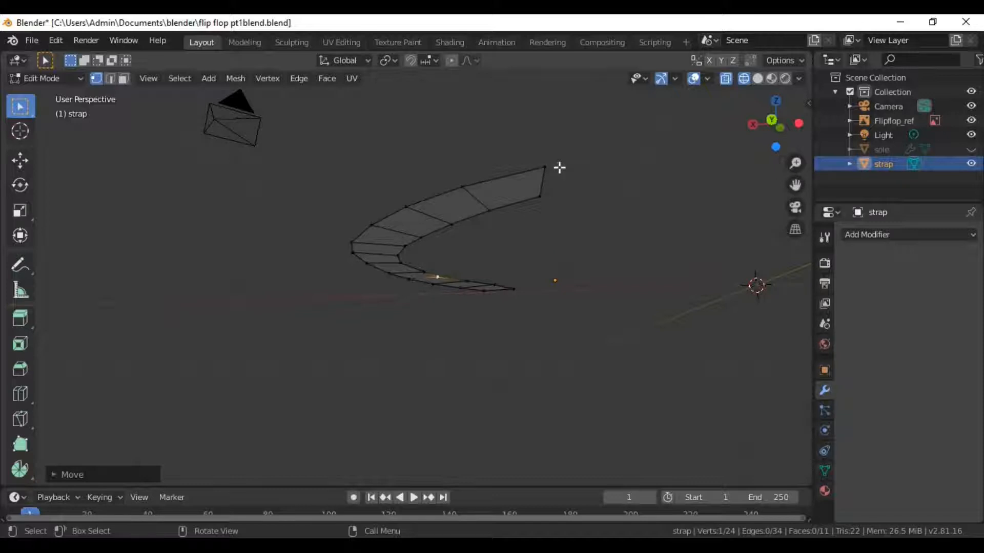
{"action": "middle_click_drag", "start_coordinate": [464, 235], "coordinate": [392, 324]}
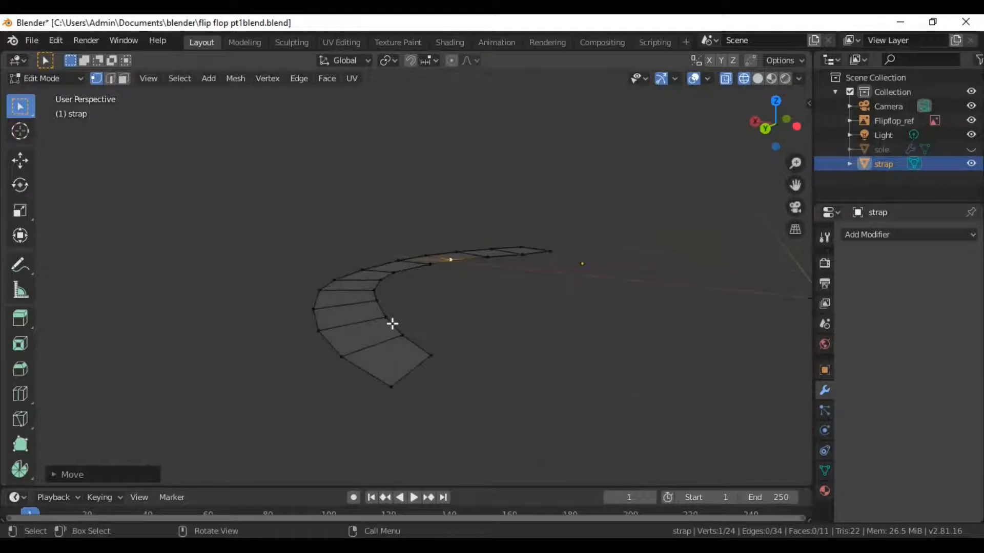
{"action": "key", "text": "KP_3"}
{"action": "middle_click_drag", "start_coordinate": [475, 339], "coordinate": [468, 431]}
{"action": "key", "text": "KP_7"}
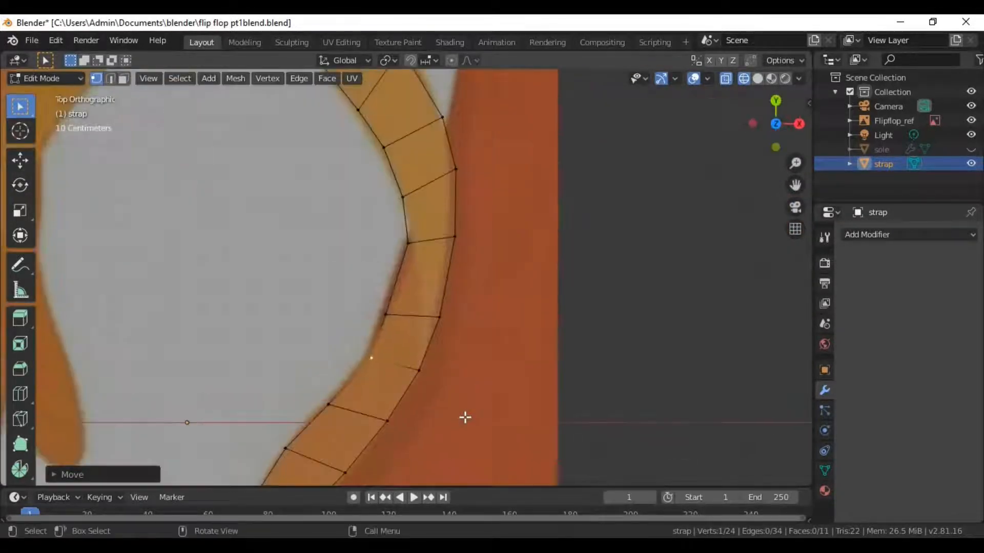
{"action": "scroll", "coordinate": [461, 412], "scroll_direction": "down", "scroll_amount": 4}
Move the selected inner vertex two cross edges below the bend up and outward onto the reference strap's inner outline
{"action": "scroll", "coordinate": [444, 398], "scroll_direction": "up", "scroll_amount": 5}
{"action": "scroll", "coordinate": [379, 385], "scroll_direction": "up", "scroll_amount": 2}
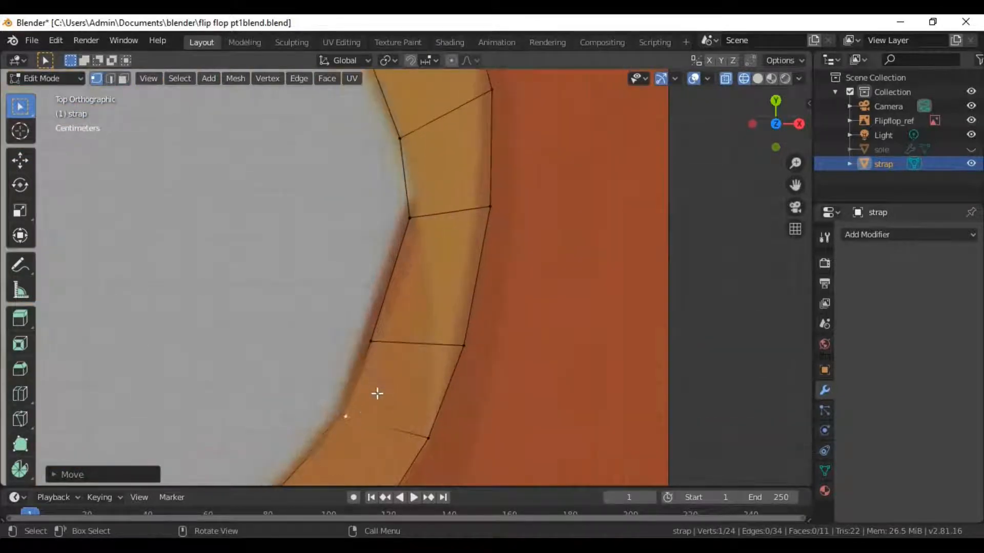
{"action": "scroll", "coordinate": [380, 252], "scroll_direction": "up", "scroll_amount": 3}
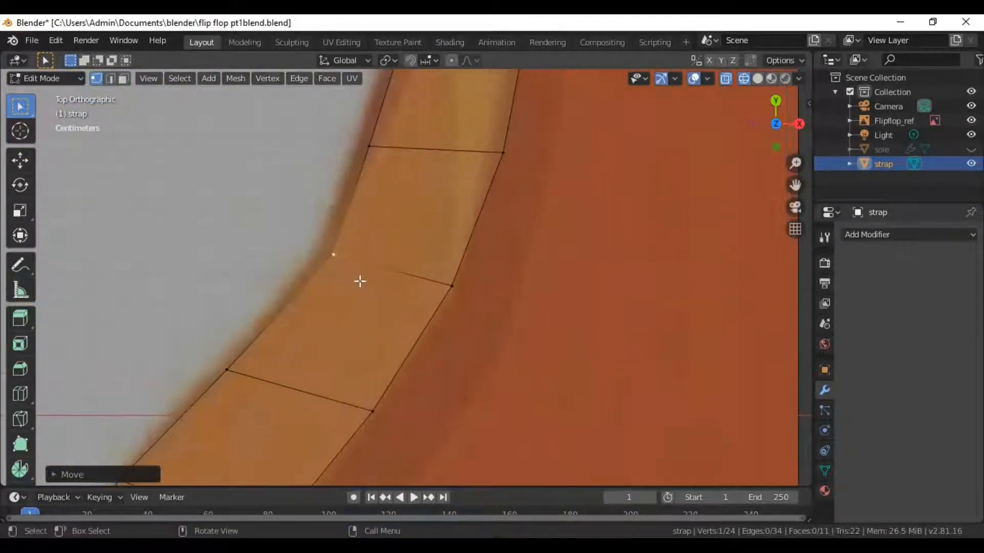
{"action": "key", "text": "g"}
{"action": "left_click", "coordinate": [352, 276]}
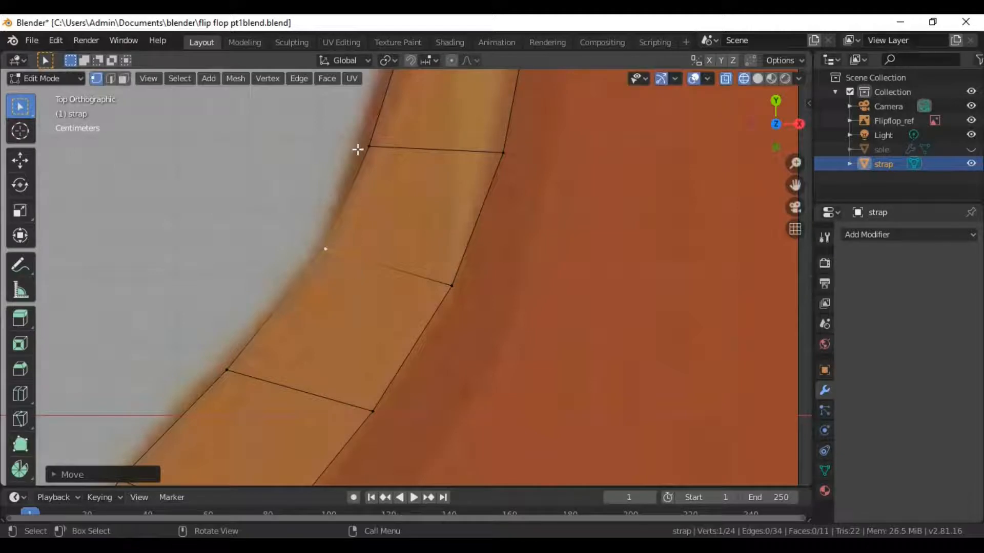
Move the inner vertex of the cross edge just below the bend up along the strap's inner outline
{"action": "scroll", "coordinate": [363, 171], "scroll_direction": "down", "scroll_amount": 2}
{"action": "middle_click_drag", "start_coordinate": [343, 247], "coordinate": [317, 293], "text": "shift"}
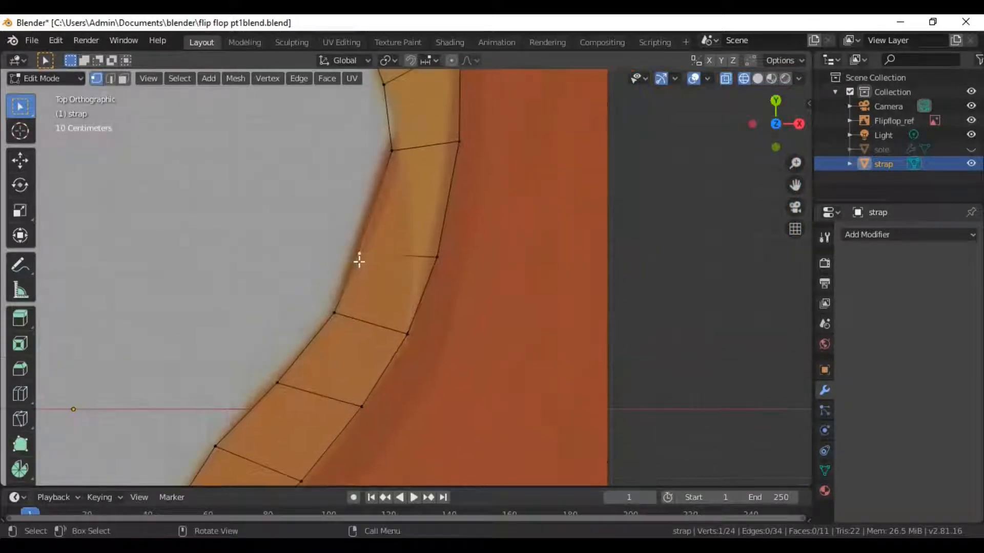
{"action": "key", "text": "g"}
{"action": "left_click", "coordinate": [368, 246]}
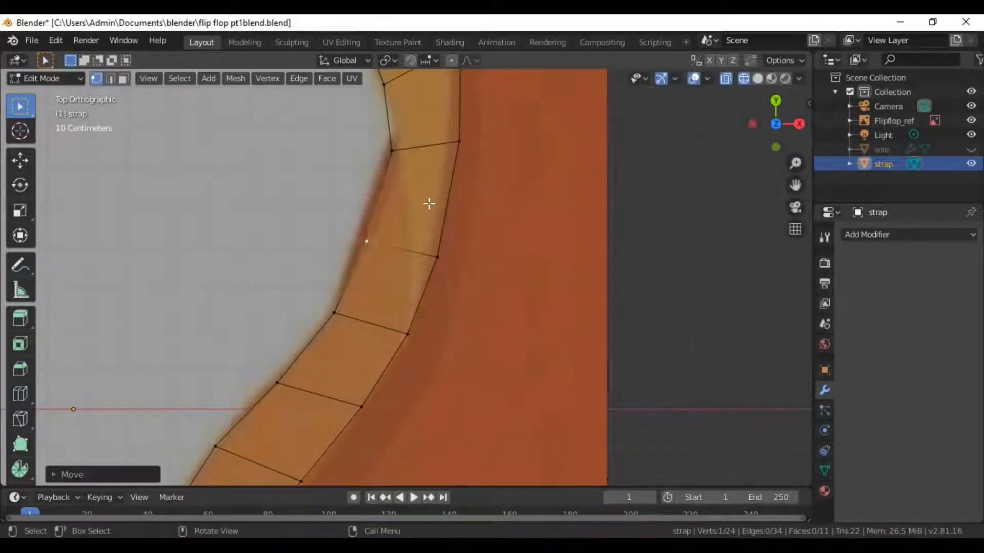
Add a centred loop cut across the segment just below the bend and move its inner vertex slightly into the strap
{"action": "key", "text": "ctrl+r"}
{"action": "left_click", "coordinate": [409, 194]}
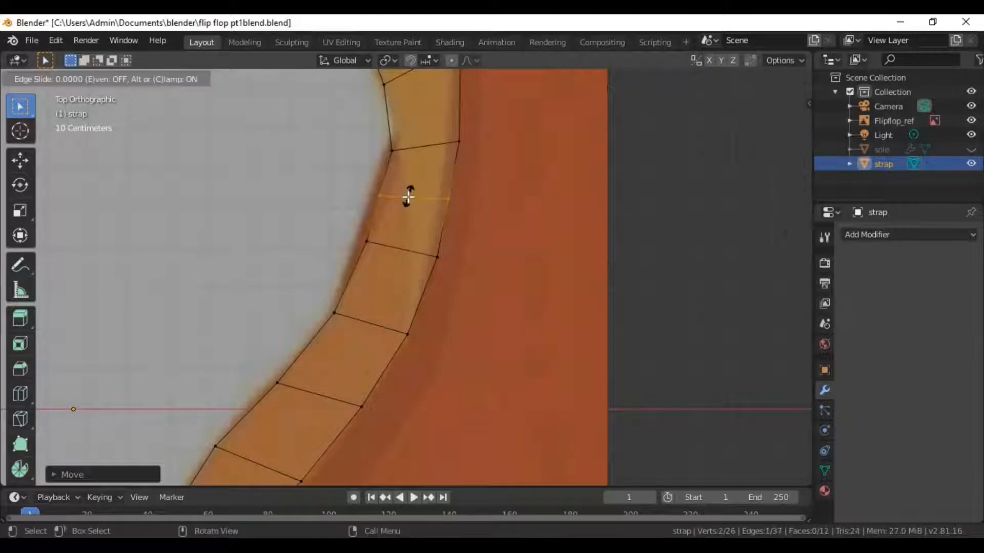
{"action": "left_click", "coordinate": [375, 199]}
{"action": "left_click", "coordinate": [375, 199]}
{"action": "key", "text": "g"}
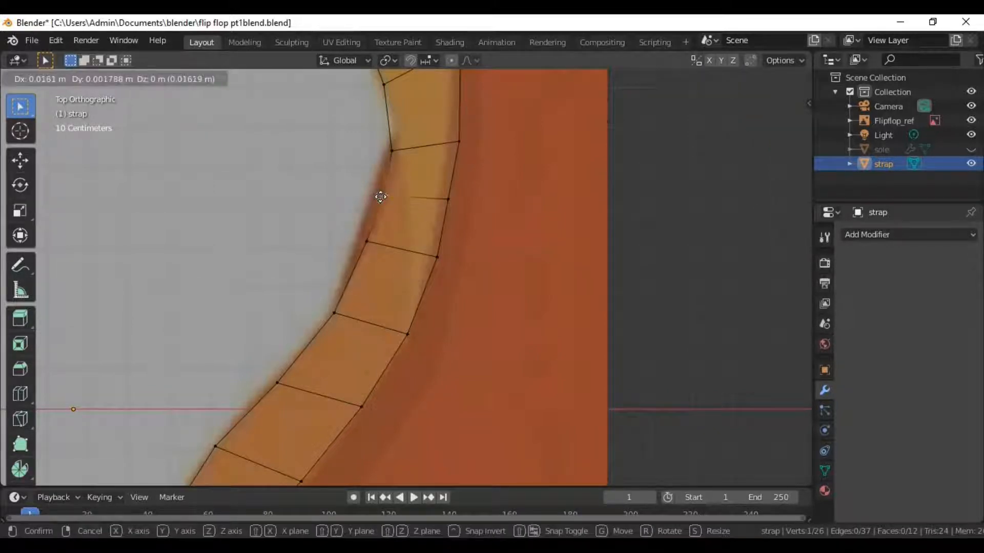
{"action": "left_click", "coordinate": [382, 198]}
Move the inner vertices of the cross edge at the bend and the one above it upward to smooth the inner curve
{"action": "scroll", "coordinate": [381, 198], "scroll_direction": "down", "scroll_amount": 2}
{"action": "scroll", "coordinate": [441, 226], "scroll_direction": "up", "scroll_amount": 3}
{"action": "middle_click_drag", "start_coordinate": [425, 246], "coordinate": [434, 361], "text": "shift"}
{"action": "left_click", "coordinate": [401, 230]}
{"action": "key", "text": "g"}
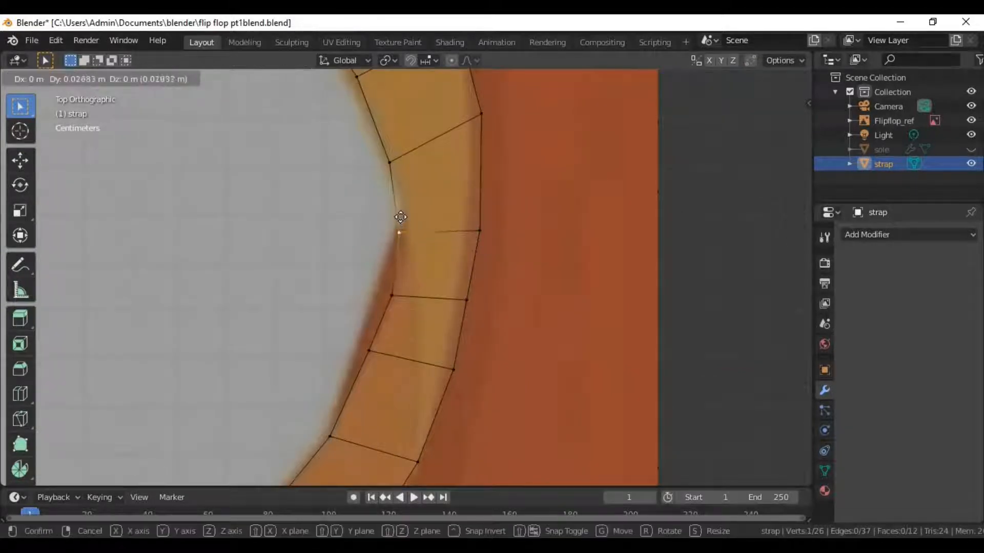
{"action": "left_click", "coordinate": [390, 214]}
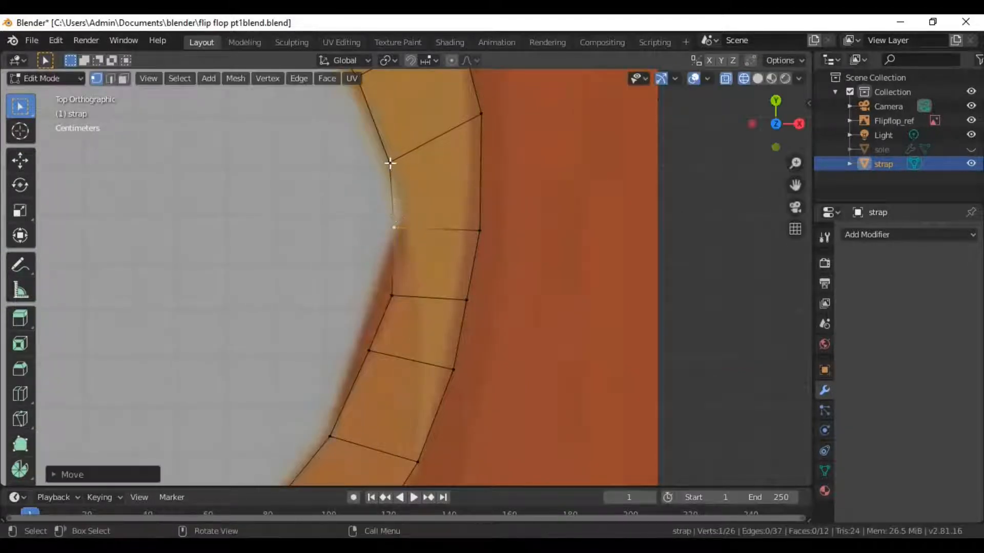
{"action": "left_click", "coordinate": [390, 163]}
{"action": "key", "text": "g"}
{"action": "left_click", "coordinate": [397, 157]}
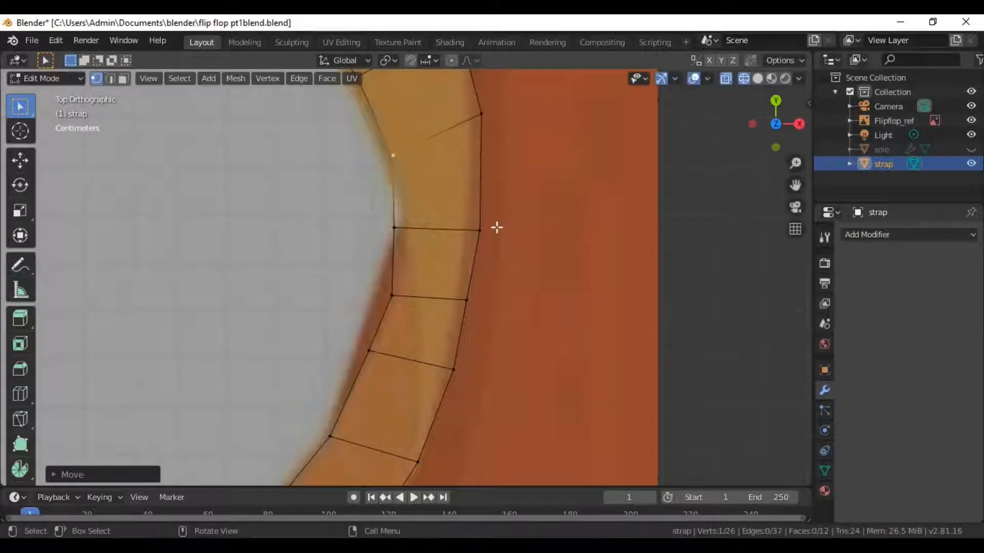
Move the outer vertices of the cross edge at the bend and the one above it inward onto the reference strap's outer outline
{"action": "left_click", "coordinate": [475, 222]}
{"action": "key", "text": "g"}
{"action": "left_click", "coordinate": [471, 219]}
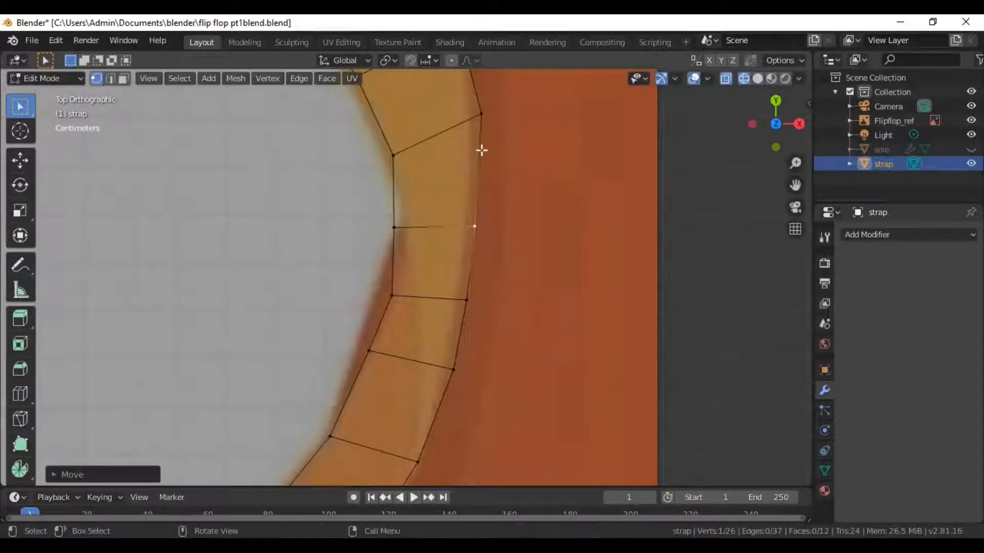
{"action": "scroll", "coordinate": [457, 198], "scroll_direction": "up", "scroll_amount": 3}
{"action": "middle_click_drag", "start_coordinate": [431, 258], "coordinate": [426, 292], "text": "shift"}
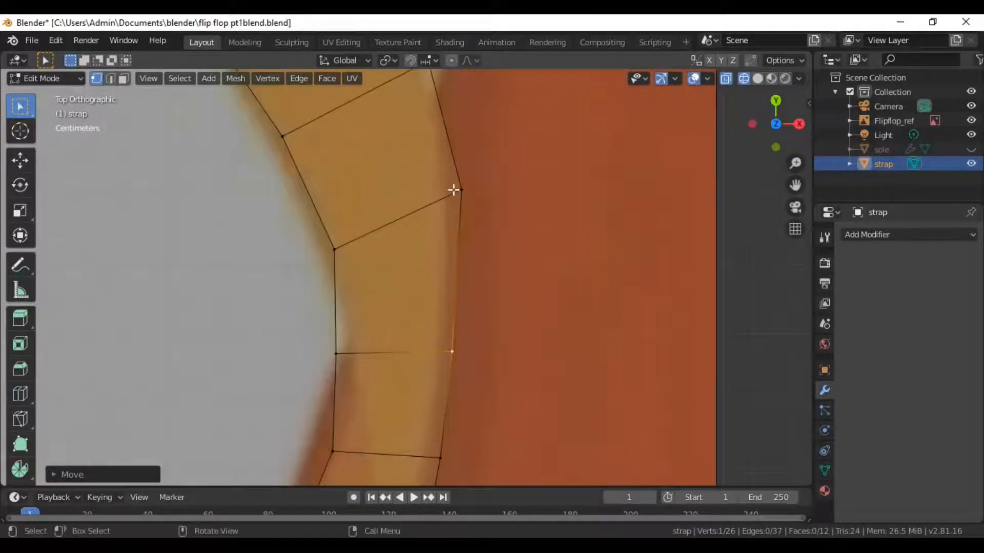
{"action": "left_click", "coordinate": [456, 192]}
{"action": "key", "text": "g"}
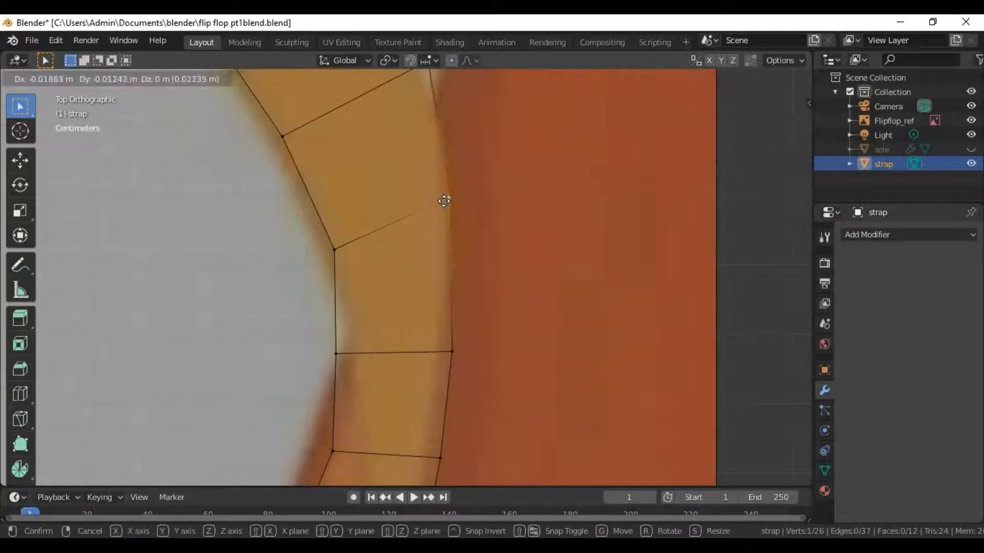
{"action": "left_click", "coordinate": [444, 201]}
Move the outer vertex two cross edges above the bend onto the reference strap's outer outline
{"action": "scroll", "coordinate": [442, 194], "scroll_direction": "down", "scroll_amount": 1}
{"action": "middle_click_drag", "start_coordinate": [424, 127], "coordinate": [402, 273], "text": "shift"}
{"action": "left_click", "coordinate": [402, 238]}
{"action": "key", "text": "g"}
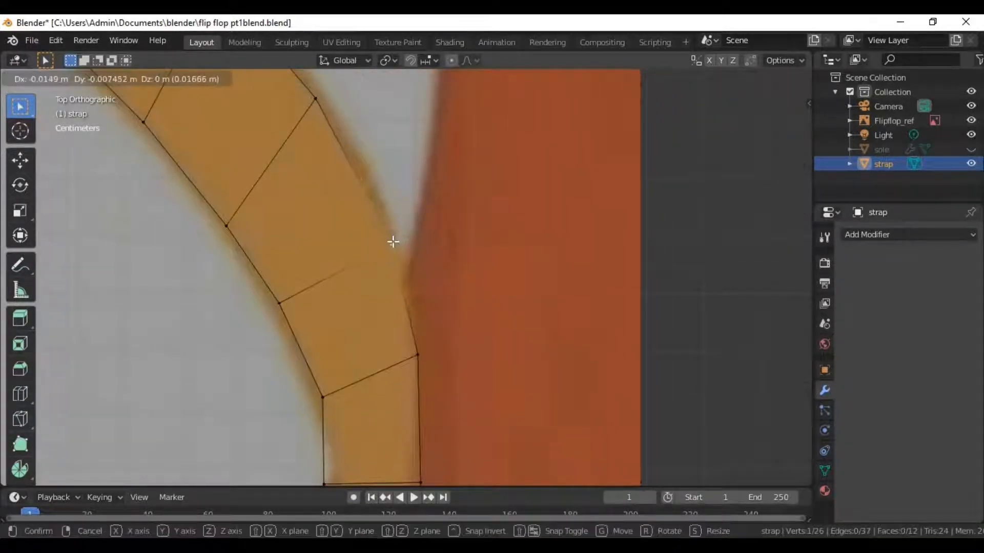
{"action": "left_click", "coordinate": [393, 242]}
Move the outer vertex three cross edges above the bend onto the outer outline of the reference strap
{"action": "middle_click_drag", "start_coordinate": [411, 367], "coordinate": [439, 485], "text": "shift"}
{"action": "left_click", "coordinate": [348, 226]}
{"action": "middle_click_drag", "start_coordinate": [348, 267], "coordinate": [358, 321], "text": "shift"}
{"action": "key", "text": "g"}
{"action": "left_click", "coordinate": [361, 312]}
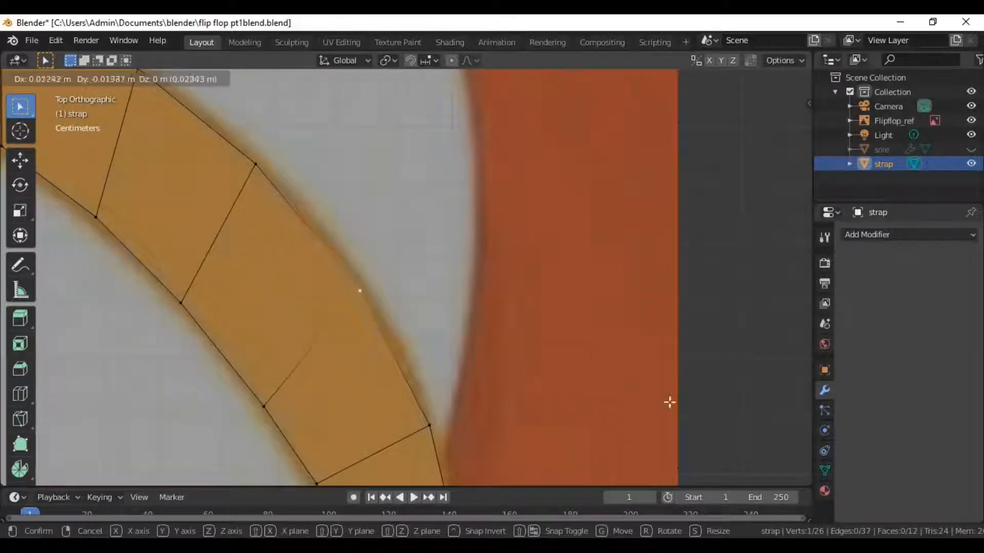
{"action": "left_click", "coordinate": [824, 491]}
Examine the strap's upper outline against the reference image and view the mesh from several 3D angles
{"action": "scroll", "coordinate": [325, 271], "scroll_direction": "up", "scroll_amount": 2}
{"action": "scroll", "coordinate": [369, 327], "scroll_direction": "down", "scroll_amount": 1}
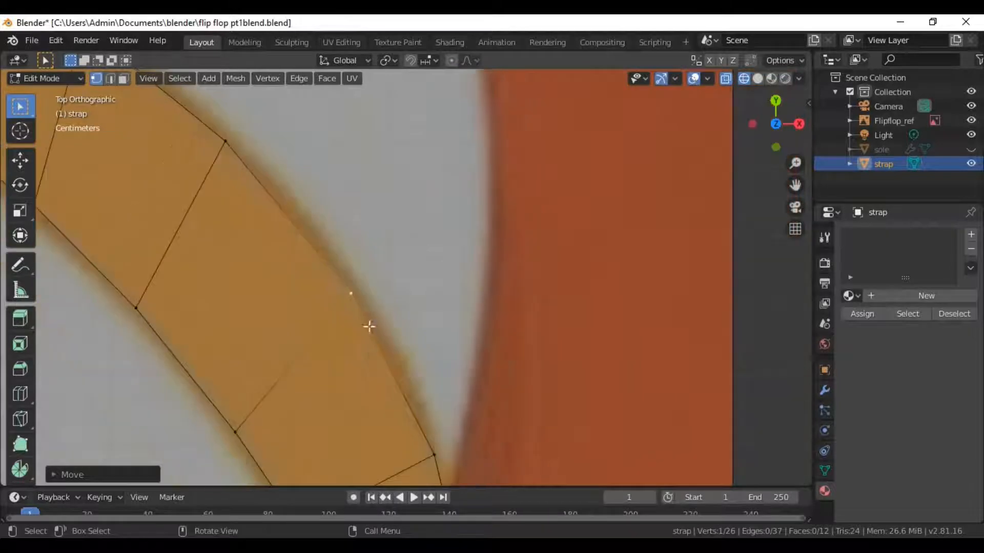
{"action": "middle_click_drag", "start_coordinate": [313, 236], "coordinate": [485, 306], "text": "shift"}
{"action": "scroll", "coordinate": [433, 318], "scroll_direction": "down", "scroll_amount": 3}
{"action": "middle_click_drag", "start_coordinate": [401, 254], "coordinate": [420, 278], "text": "shift"}
{"action": "scroll", "coordinate": [406, 279], "scroll_direction": "up", "scroll_amount": 2}
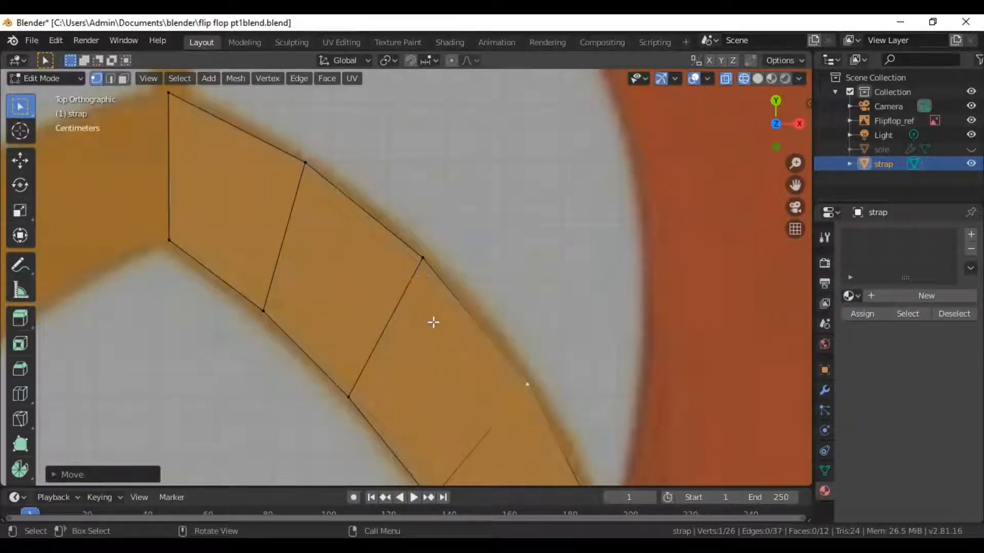
{"action": "left_click", "coordinate": [424, 261]}
{"action": "scroll", "coordinate": [448, 380], "scroll_direction": "down", "scroll_amount": 8}
{"action": "left_click", "coordinate": [501, 399]}
{"action": "scroll", "coordinate": [483, 420], "scroll_direction": "up", "scroll_amount": 5}
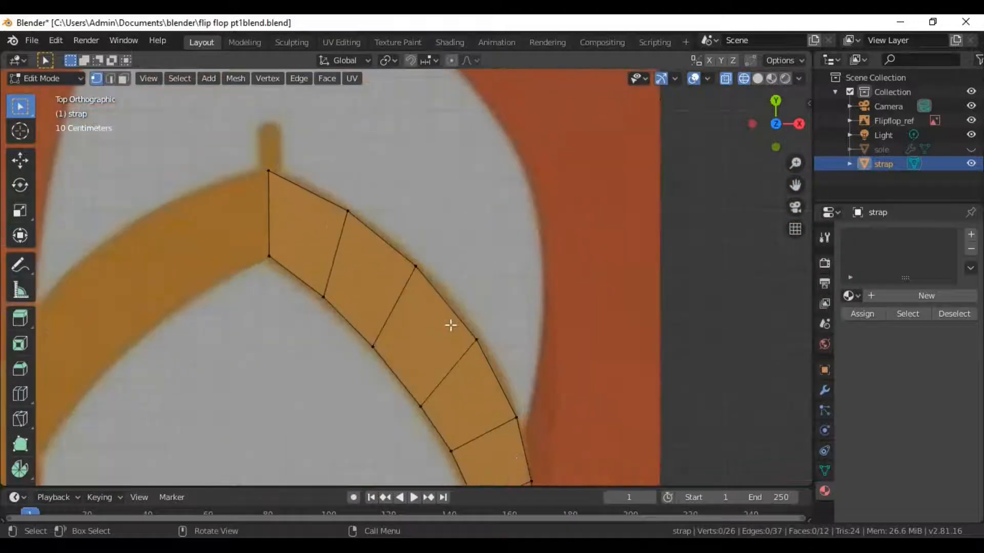
{"action": "scroll", "coordinate": [450, 325], "scroll_direction": "down", "scroll_amount": 10}
{"action": "middle_click_drag", "start_coordinate": [378, 314], "coordinate": [466, 246]}
{"action": "scroll", "coordinate": [384, 288], "scroll_direction": "up", "scroll_amount": 4}
{"action": "middle_click_drag", "start_coordinate": [383, 287], "coordinate": [463, 294]}
{"action": "scroll", "coordinate": [311, 391], "scroll_direction": "up", "scroll_amount": 5}
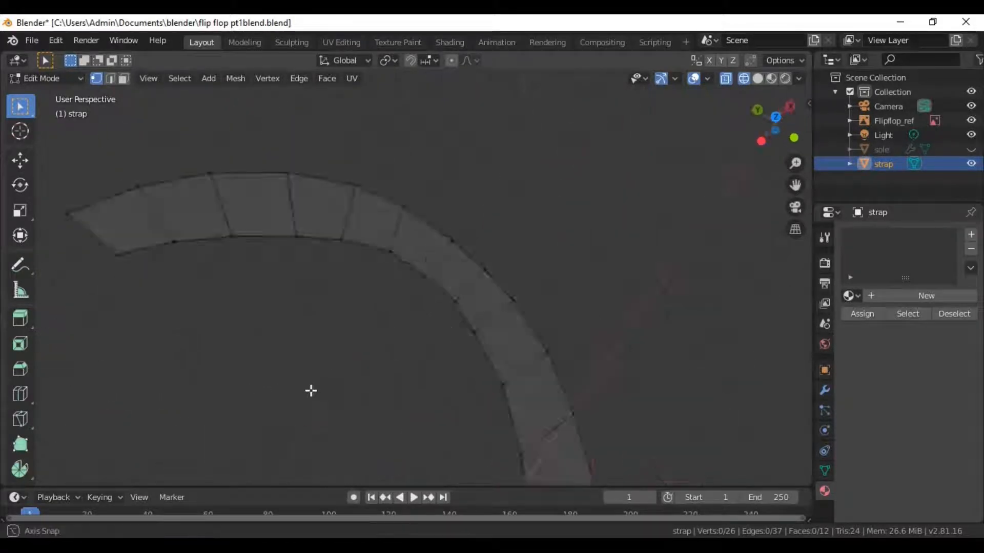
{"action": "middle_click_drag", "start_coordinate": [311, 391], "coordinate": [446, 369]}
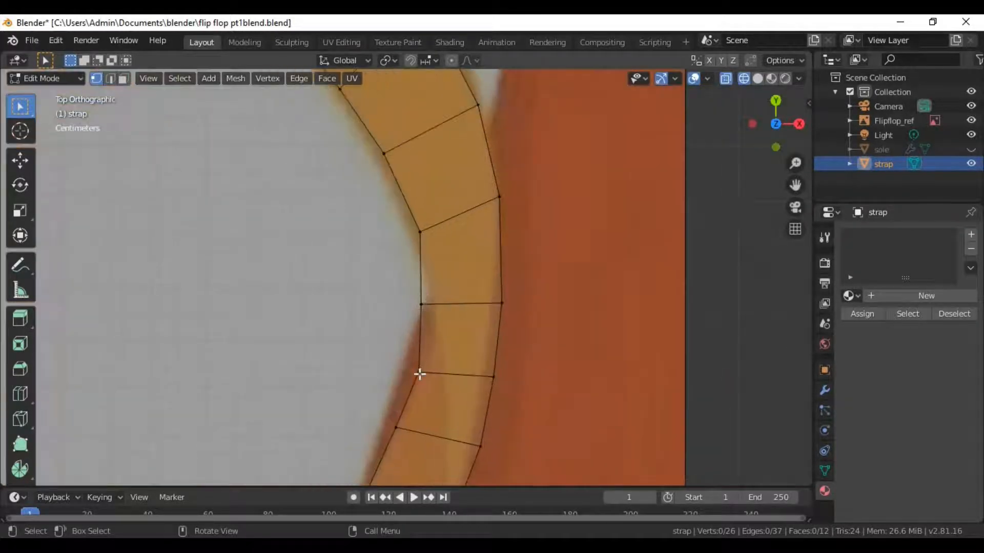
Move the inner vertices of the cross edge at the bend and the two below it onto the reference strap's inner outline
{"action": "key", "text": "g"}
{"action": "left_click", "coordinate": [405, 369]}
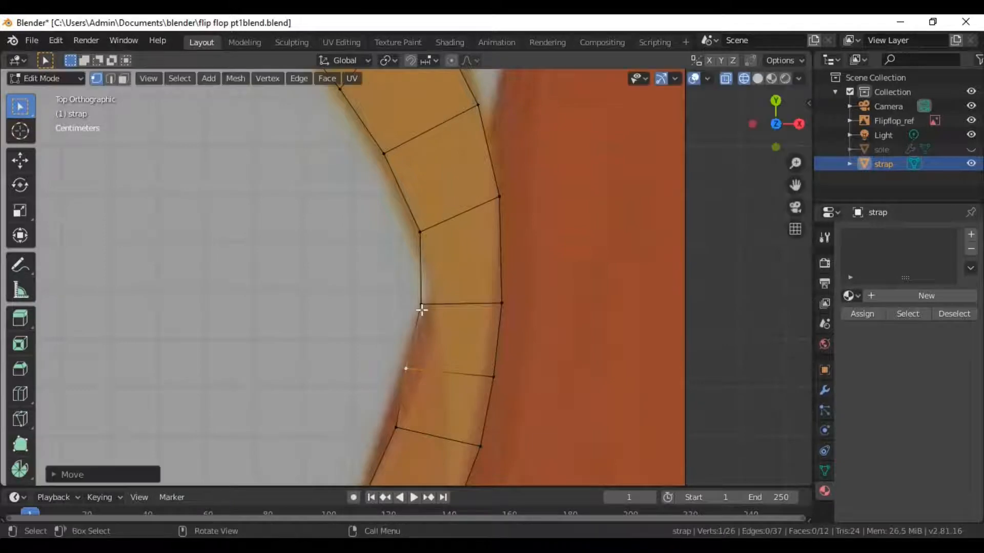
{"action": "left_click", "coordinate": [420, 306]}
{"action": "key", "text": "g"}
{"action": "left_click", "coordinate": [417, 307]}
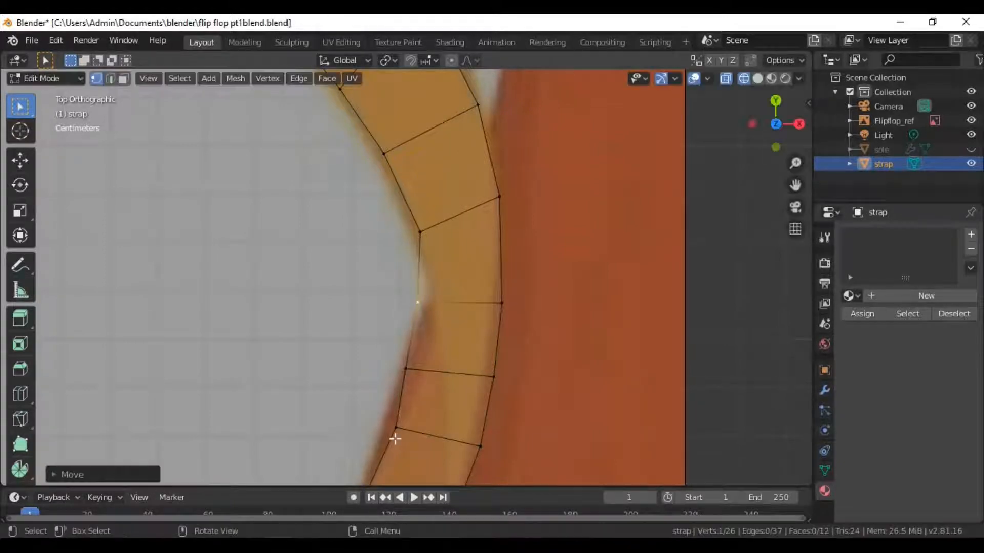
{"action": "left_click", "coordinate": [395, 439]}
{"action": "key", "text": "g"}
{"action": "left_click", "coordinate": [388, 437]}
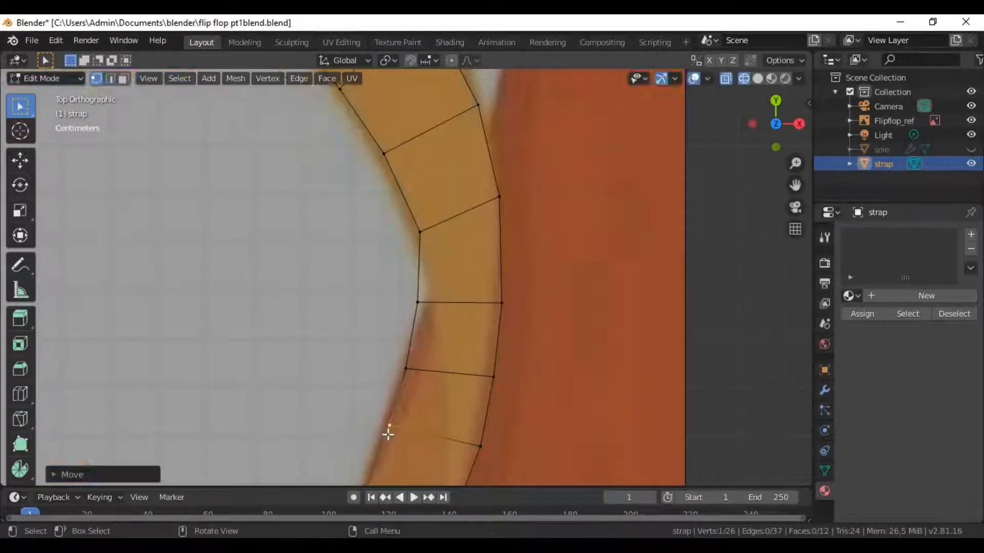
Move the inner vertex of the third cross edge below the bend onto the reference strap's inner outline and deselect it
{"action": "scroll", "coordinate": [386, 431], "scroll_direction": "down", "scroll_amount": 4}
{"action": "left_click", "coordinate": [379, 393]}
{"action": "key", "text": "g"}
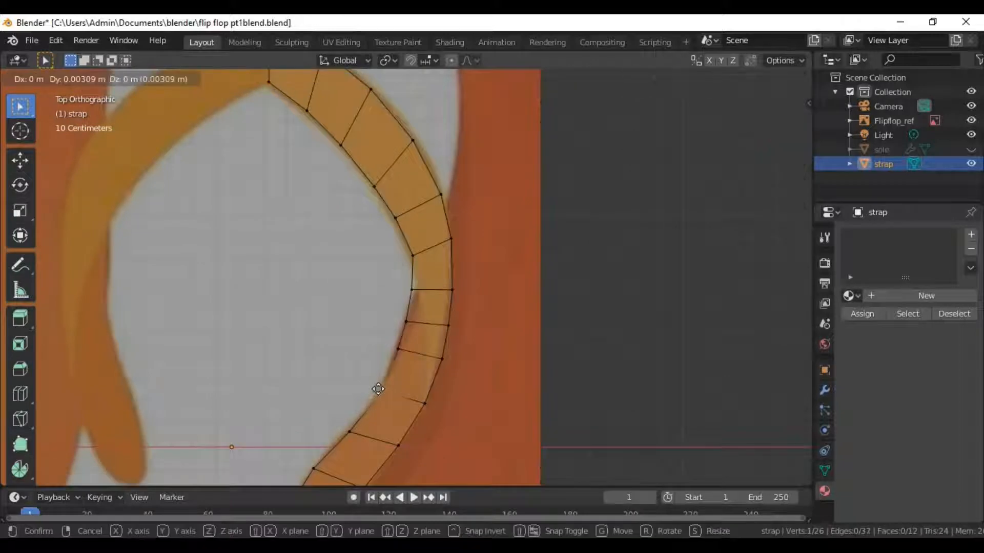
{"action": "left_click", "coordinate": [383, 397]}
{"action": "scroll", "coordinate": [516, 398], "scroll_direction": "down", "scroll_amount": 5}
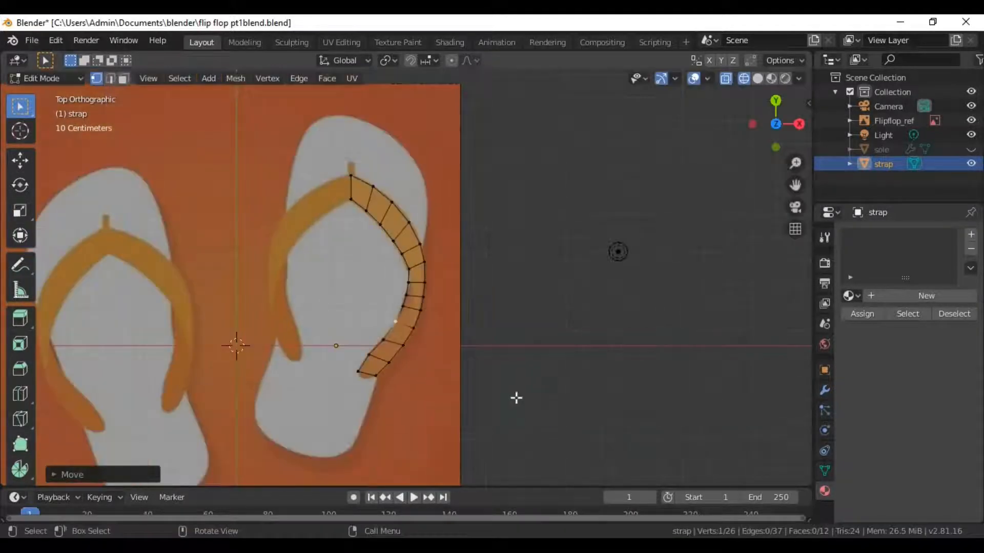
{"action": "left_click", "coordinate": [520, 393]}
Add one centred loop cut running lengthwise through the whole strap mesh
{"action": "scroll", "coordinate": [391, 165], "scroll_direction": "up", "scroll_amount": 4}
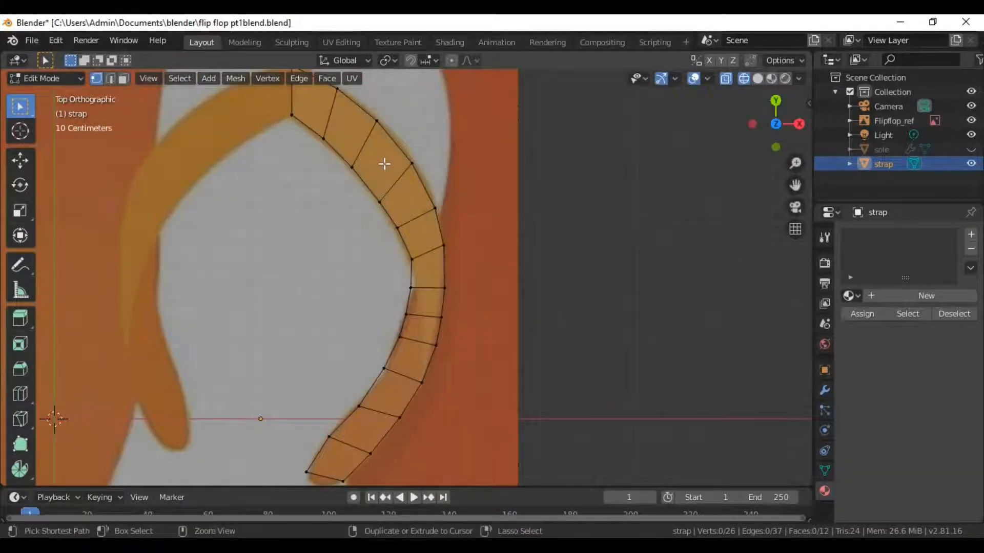
{"action": "key", "text": "ctrl+r"}
{"action": "left_click", "coordinate": [375, 150]}
{"action": "right_click", "coordinate": [377, 151]}
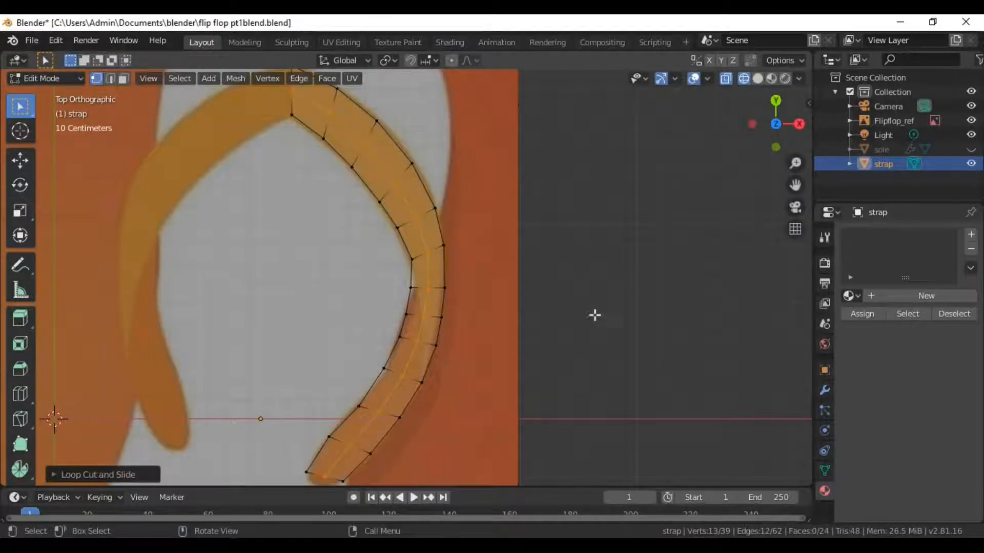
Move the middle and inner vertices of the strap's heel-side end onto the rounded tip of the reference strap
{"action": "middle_click_drag", "start_coordinate": [452, 468], "coordinate": [486, 281], "text": "shift"}
{"action": "scroll", "coordinate": [486, 281], "scroll_direction": "up", "scroll_amount": 3}
{"action": "middle_click_drag", "start_coordinate": [314, 293], "coordinate": [395, 219], "text": "shift"}
{"action": "scroll", "coordinate": [395, 219], "scroll_direction": "up", "scroll_amount": 2}
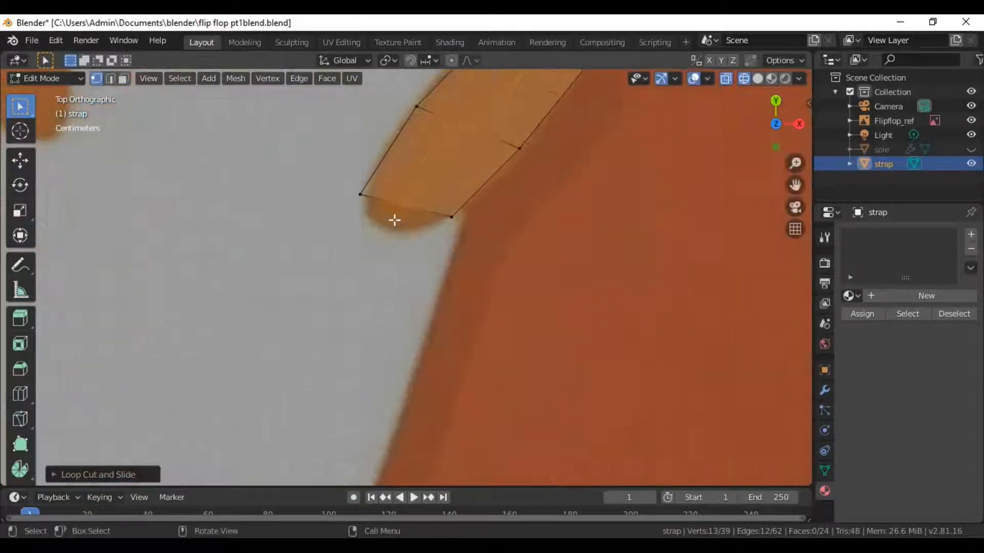
{"action": "left_click", "coordinate": [400, 196]}
{"action": "key", "text": "g"}
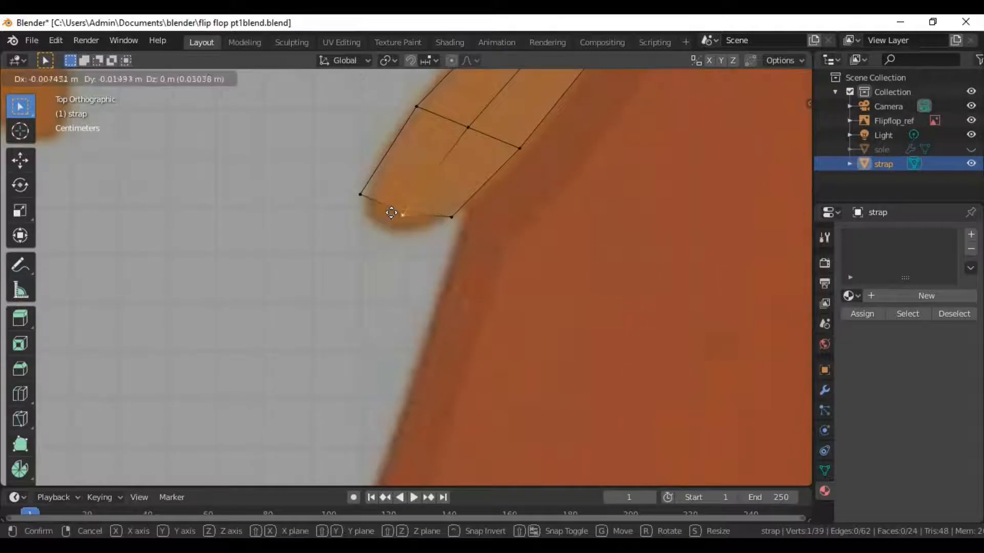
{"action": "left_click", "coordinate": [394, 219]}
{"action": "left_click", "coordinate": [359, 192]}
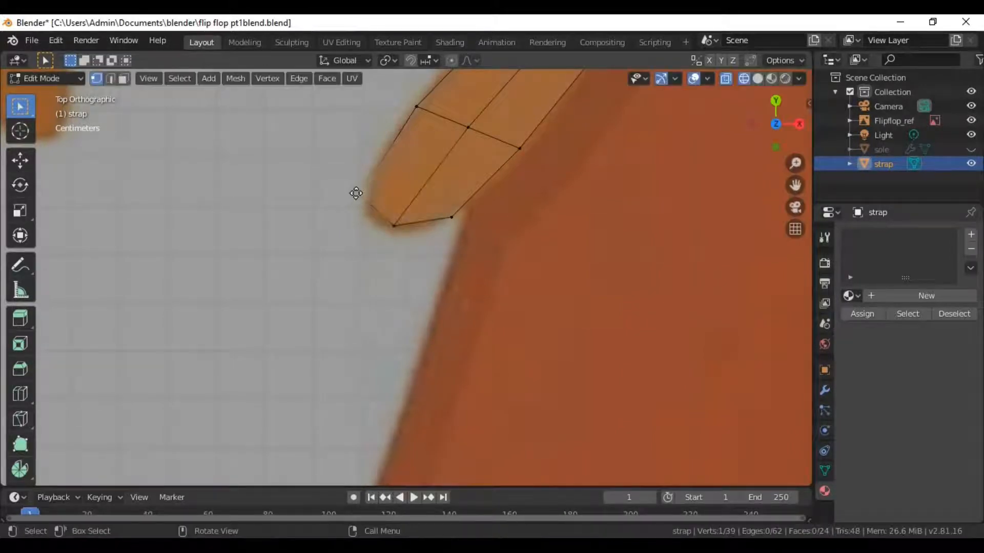
{"action": "key", "text": "g"}
{"action": "left_click", "coordinate": [364, 209]}
{"action": "scroll", "coordinate": [518, 270], "scroll_direction": "down", "scroll_amount": 5}
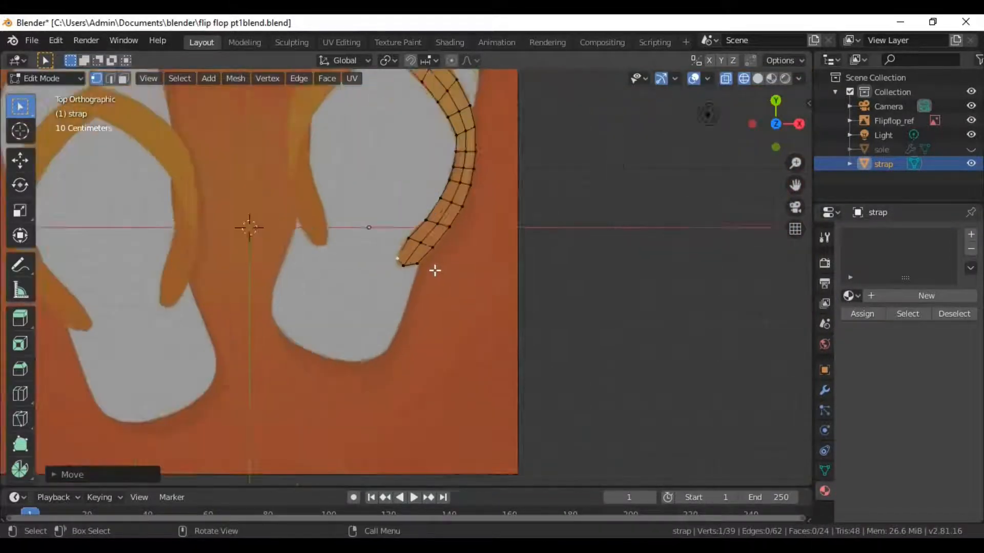
Enable proportional editing for the strap mesh and check the mesh from the side
{"action": "scroll", "coordinate": [435, 272], "scroll_direction": "up", "scroll_amount": 3}
{"action": "scroll", "coordinate": [425, 265], "scroll_direction": "down", "scroll_amount": 4}
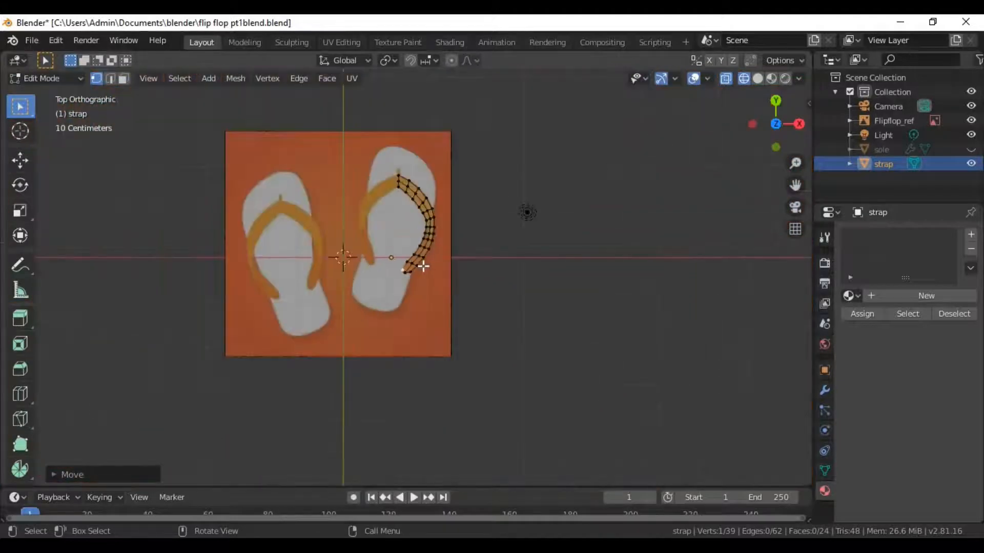
{"action": "scroll", "coordinate": [423, 263], "scroll_direction": "up", "scroll_amount": 4}
{"action": "scroll", "coordinate": [418, 266], "scroll_direction": "down", "scroll_amount": 4}
{"action": "middle_click_drag", "start_coordinate": [428, 268], "coordinate": [432, 200]}
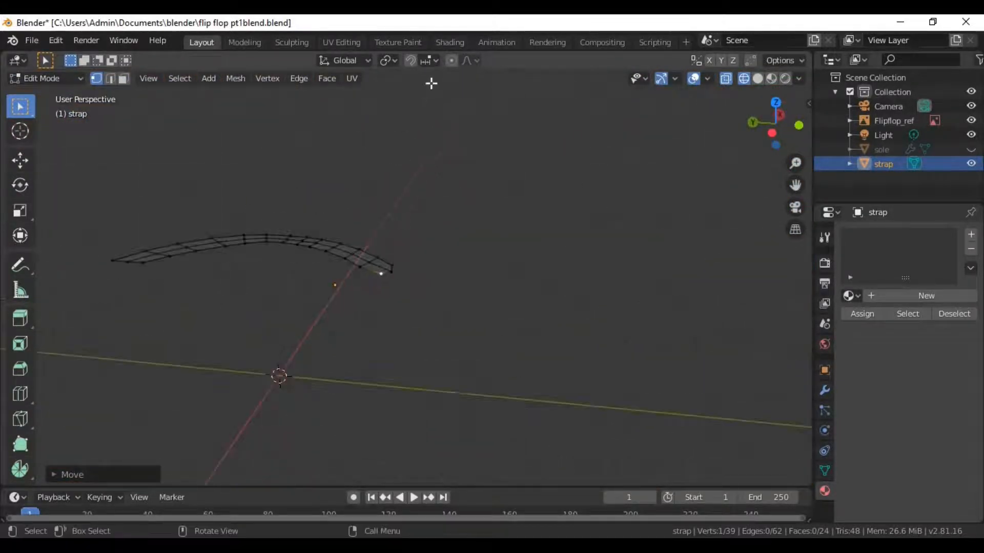
{"action": "left_click", "coordinate": [452, 63]}
{"action": "key", "text": "KP_3"}
{"action": "middle_click_drag", "start_coordinate": [435, 298], "coordinate": [640, 325]}
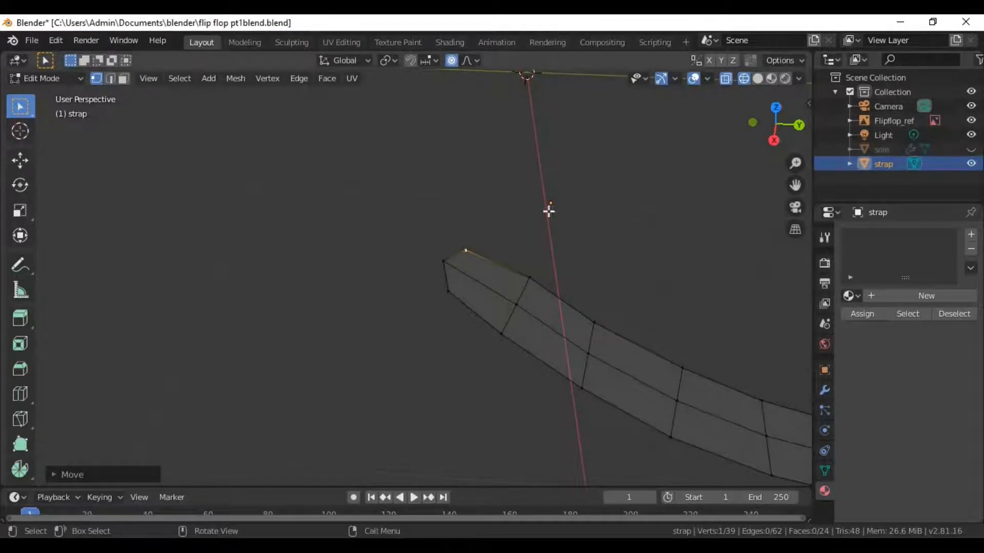
Select the Flipflop_ref image in Object Mode, try it without alpha, and enable its display in perspective views
{"action": "key", "text": "KP_7"}
{"action": "scroll", "coordinate": [488, 220], "scroll_direction": "down", "scroll_amount": 5}
{"action": "key", "text": "Tab"}
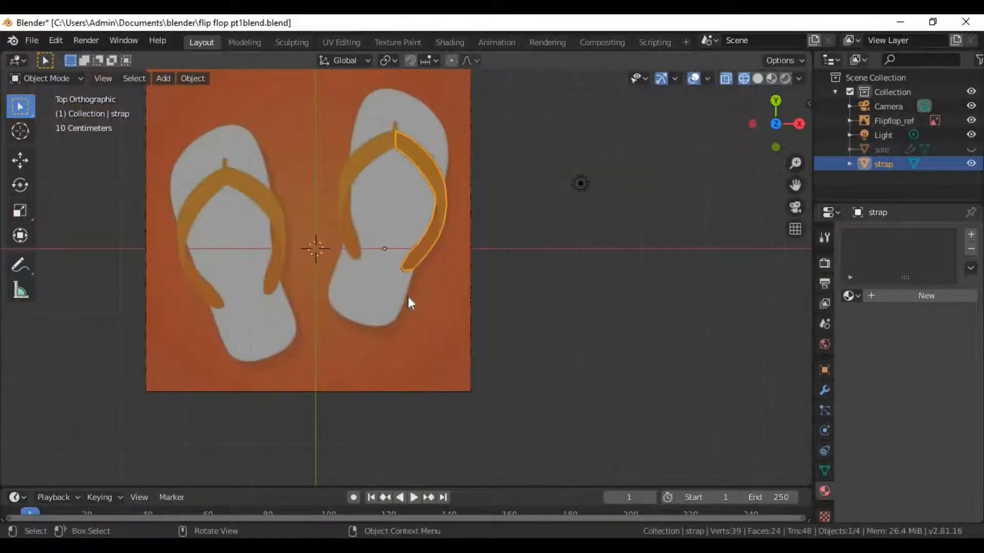
{"action": "left_click", "coordinate": [408, 296]}
{"action": "left_click", "coordinate": [825, 431]}
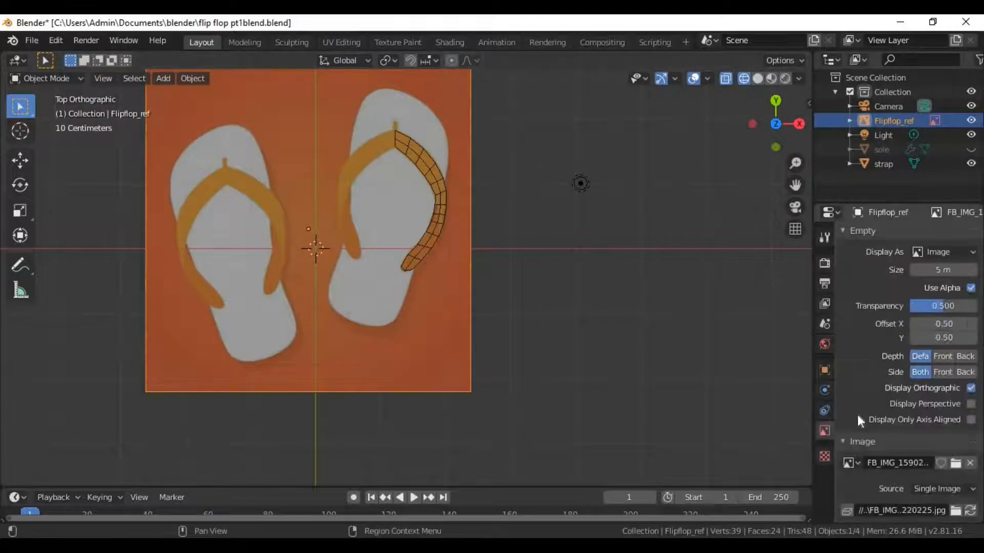
{"action": "left_click", "coordinate": [972, 289]}
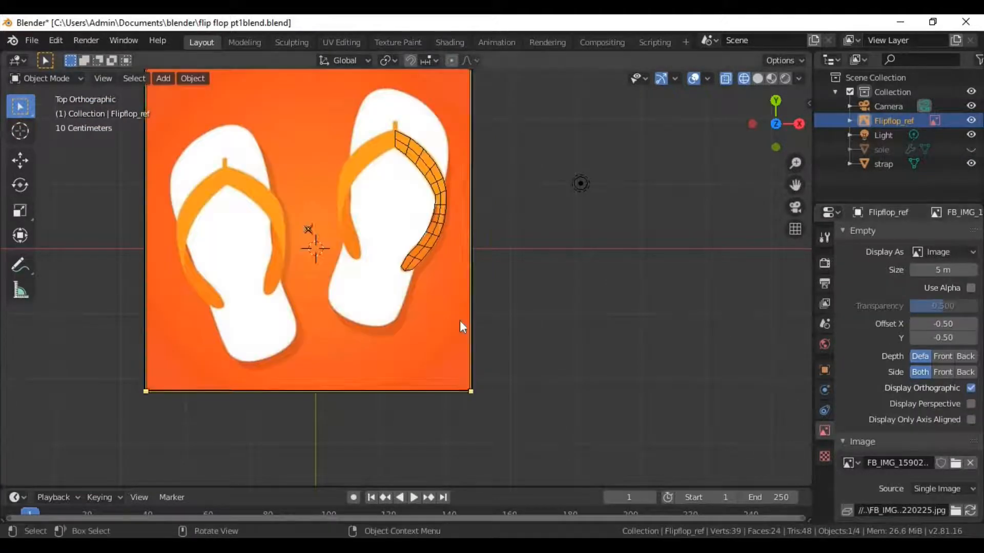
{"action": "middle_click_drag", "start_coordinate": [463, 326], "coordinate": [531, 283]}
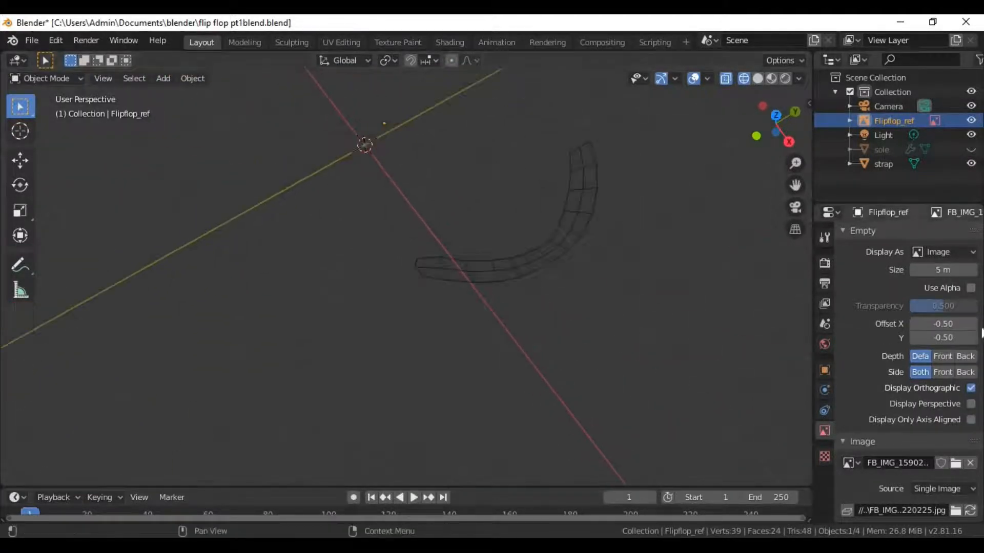
{"action": "left_click", "coordinate": [971, 405]}
{"action": "middle_click_drag", "start_coordinate": [464, 309], "coordinate": [438, 196]}
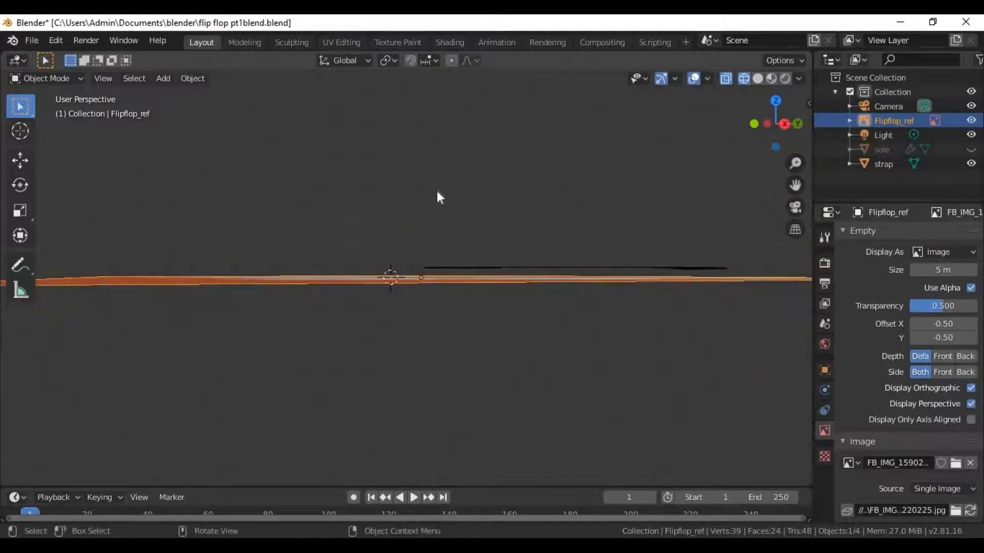
{"action": "key", "text": "KP_3"}
{"action": "scroll", "coordinate": [451, 273], "scroll_direction": "up", "scroll_amount": 2}
{"action": "mouse_move", "coordinate": [429, 270]}
{"action": "middle_mouse_down"}
{"action": "mouse_move", "coordinate": [429, 282]}
{"action": "mouse_move", "coordinate": [444, 258]}
{"action": "middle_mouse_up"}
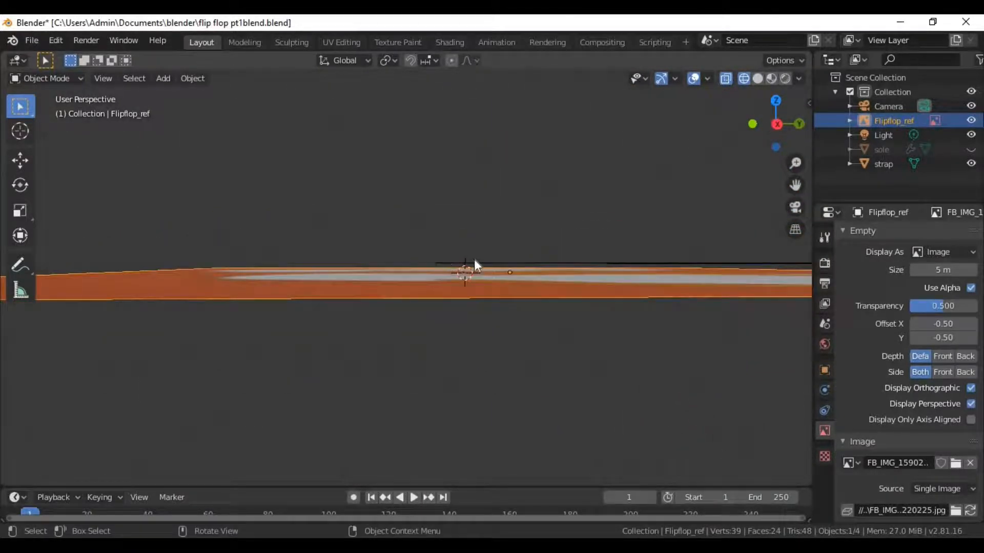
Lower the middle vertex of the strap's heel-side end about 0.05 m along Z to the ground line, with proportional size 1.61
{"action": "left_click", "coordinate": [487, 265]}
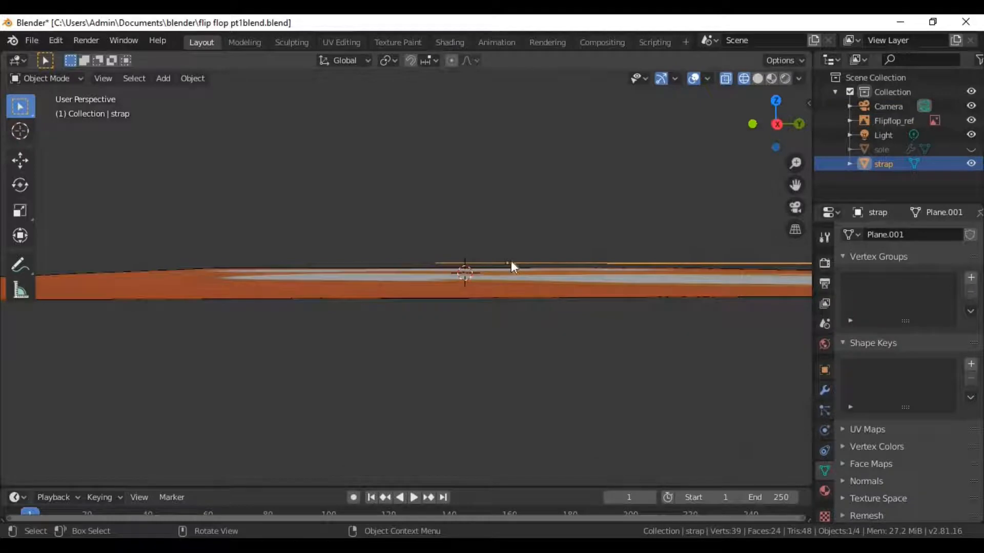
{"action": "key", "text": "Tab"}
{"action": "middle_click_drag", "start_coordinate": [468, 298], "coordinate": [457, 272]}
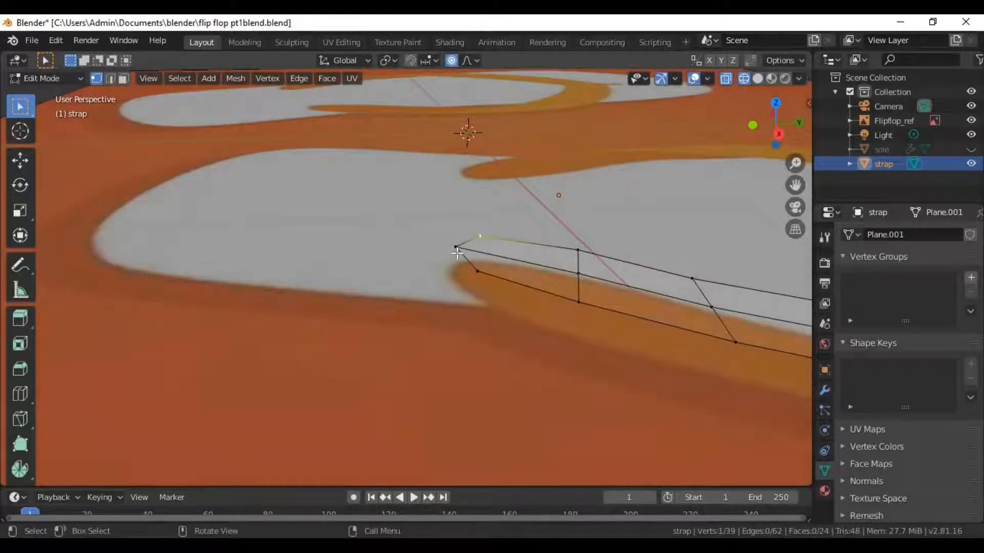
{"action": "middle_click_drag", "start_coordinate": [477, 313], "coordinate": [476, 296]}
{"action": "key", "text": "KP_3"}
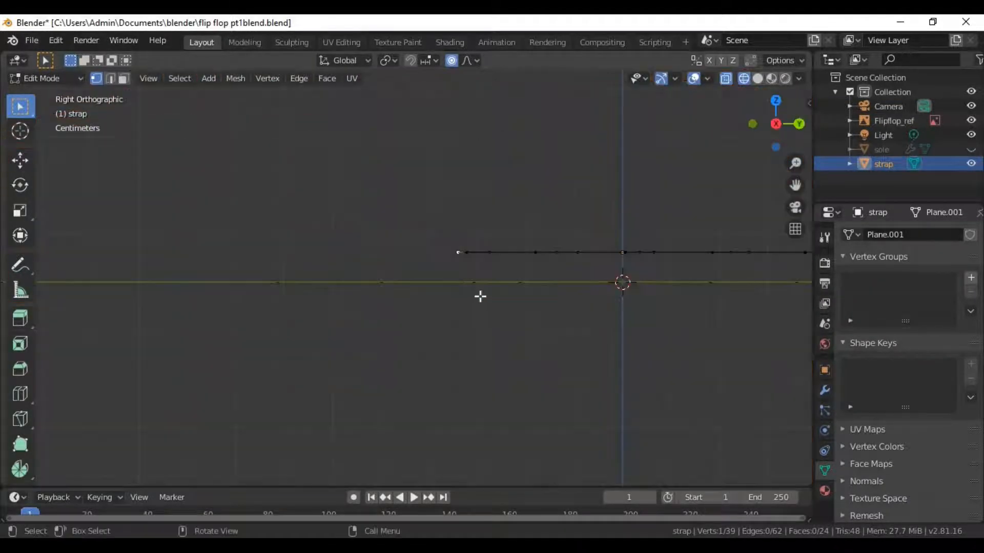
{"action": "scroll", "coordinate": [479, 296], "scroll_direction": "up", "scroll_amount": 2}
{"action": "scroll", "coordinate": [480, 296], "scroll_direction": "down", "scroll_amount": 5}
{"action": "middle_click_drag", "start_coordinate": [539, 304], "coordinate": [464, 301], "text": "shift"}
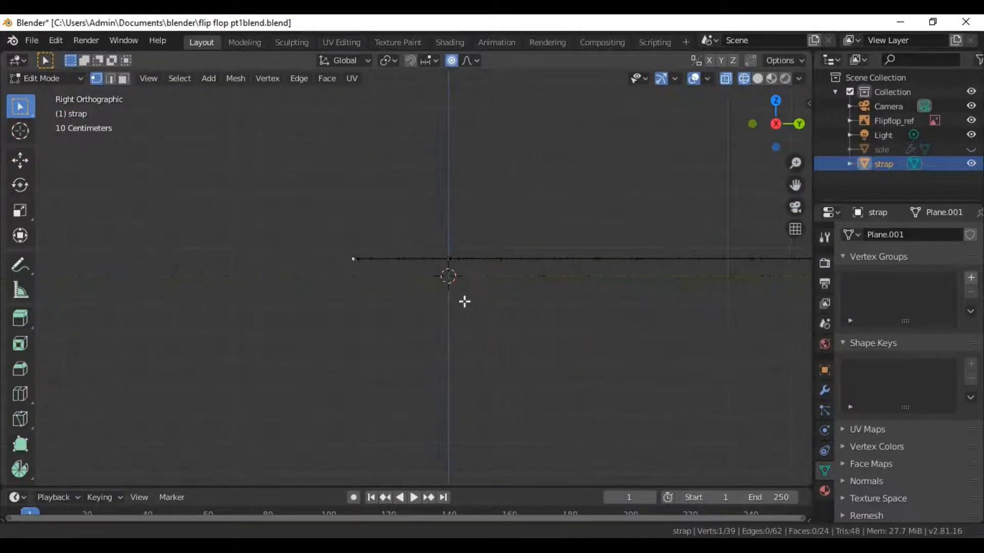
{"action": "key", "text": "g"}
{"action": "scroll", "coordinate": [472, 304], "scroll_direction": "up", "scroll_amount": 5}
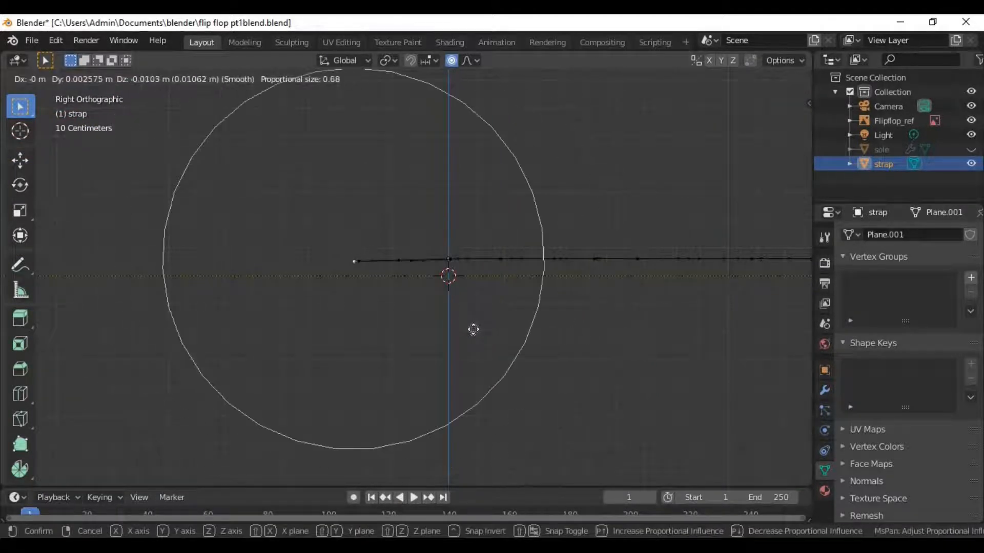
{"action": "scroll", "coordinate": [473, 326], "scroll_direction": "down", "scroll_amount": 4}
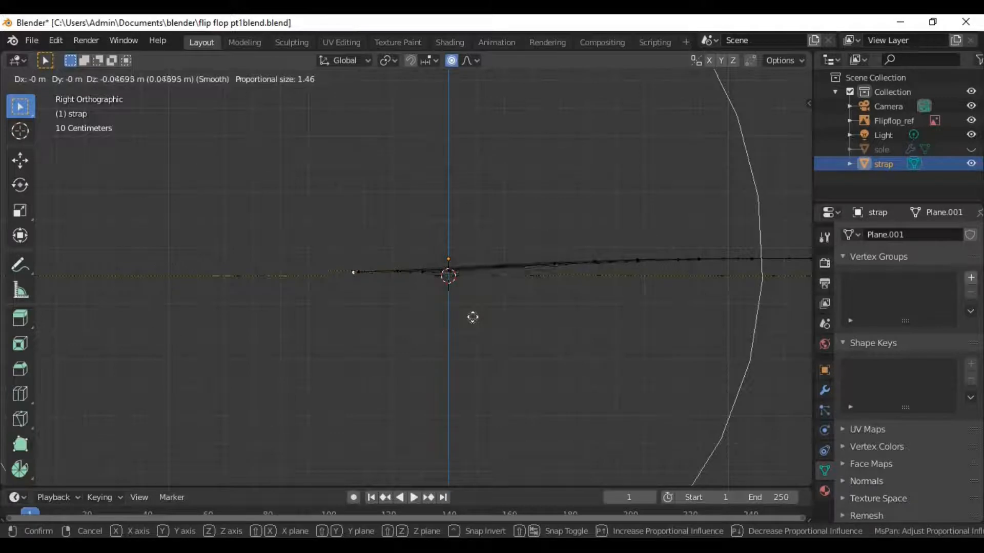
{"action": "left_click", "coordinate": [473, 319]}
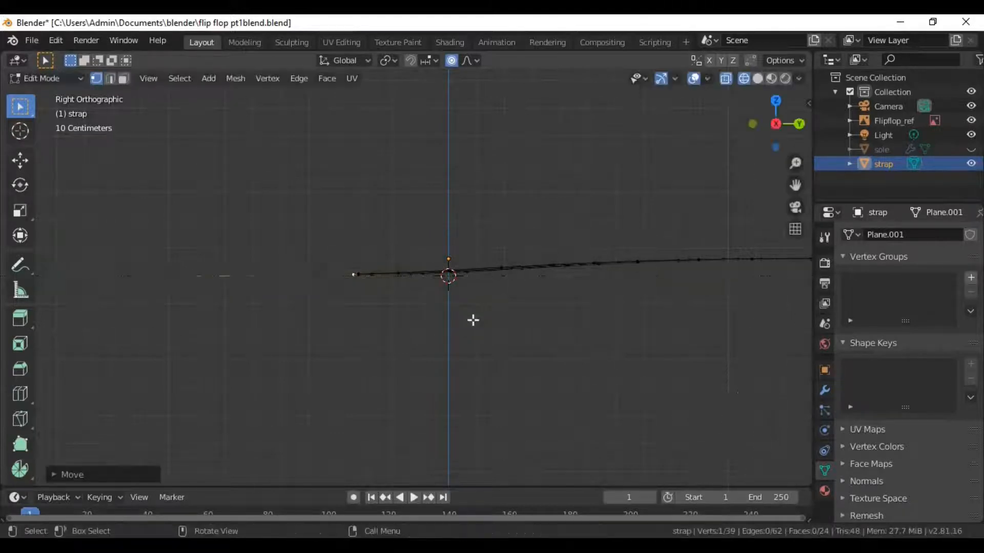
Lower the middle vertex of the strap's toe-side end about 0.05 m toward the ground line, with proportional size 0.39
{"action": "scroll", "coordinate": [431, 351], "scroll_direction": "down", "scroll_amount": 4}
{"action": "middle_click_drag", "start_coordinate": [432, 351], "coordinate": [348, 318]}
{"action": "left_click", "coordinate": [324, 323]}
{"action": "middle_click_drag", "start_coordinate": [354, 352], "coordinate": [371, 337]}
{"action": "key", "text": "KP_3"}
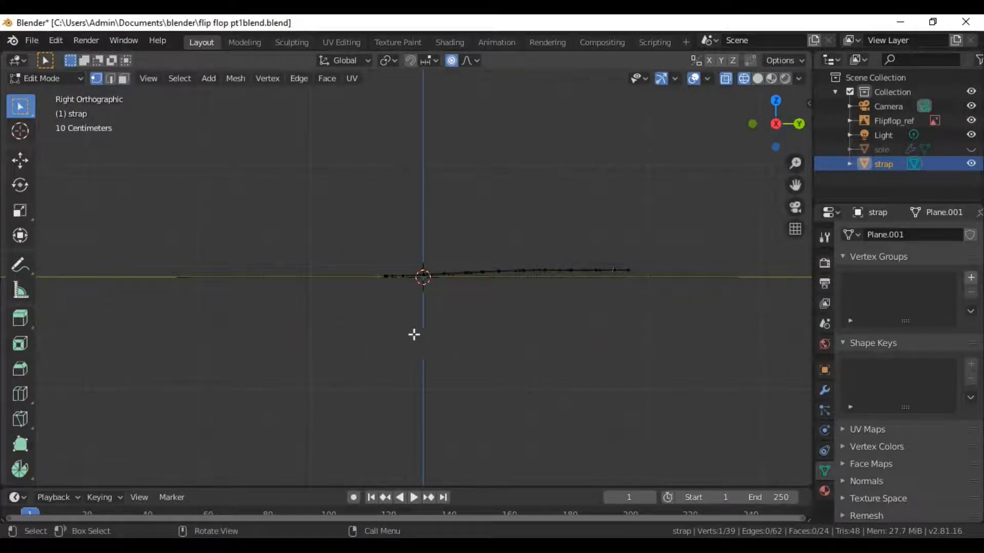
{"action": "scroll", "coordinate": [661, 316], "scroll_direction": "up", "scroll_amount": 4}
{"action": "middle_click_drag", "start_coordinate": [722, 310], "coordinate": [566, 301], "text": "shift"}
{"action": "key", "text": "g"}
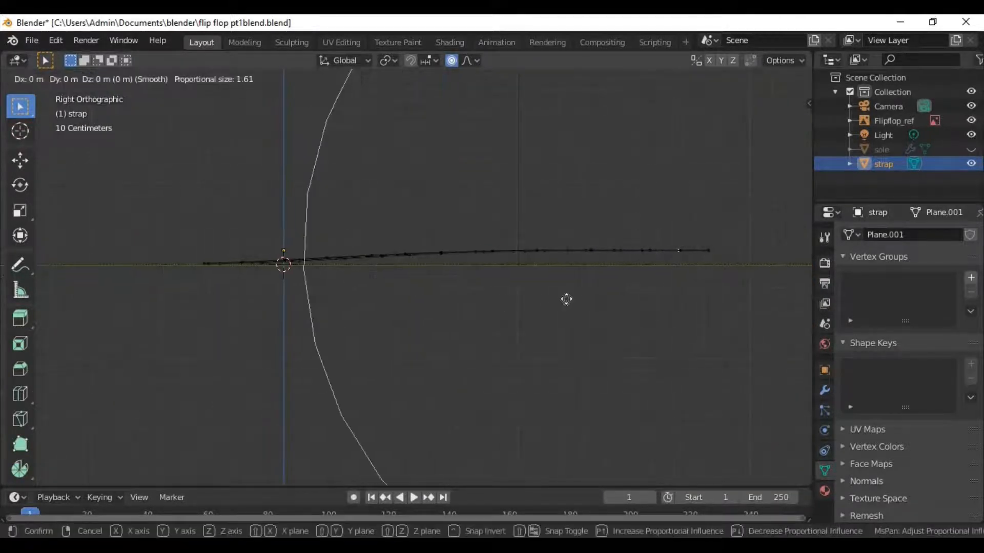
{"action": "scroll", "coordinate": [566, 298], "scroll_direction": "up", "scroll_amount": 3}
{"action": "scroll", "coordinate": [566, 299], "scroll_direction": "up", "scroll_amount": 7}
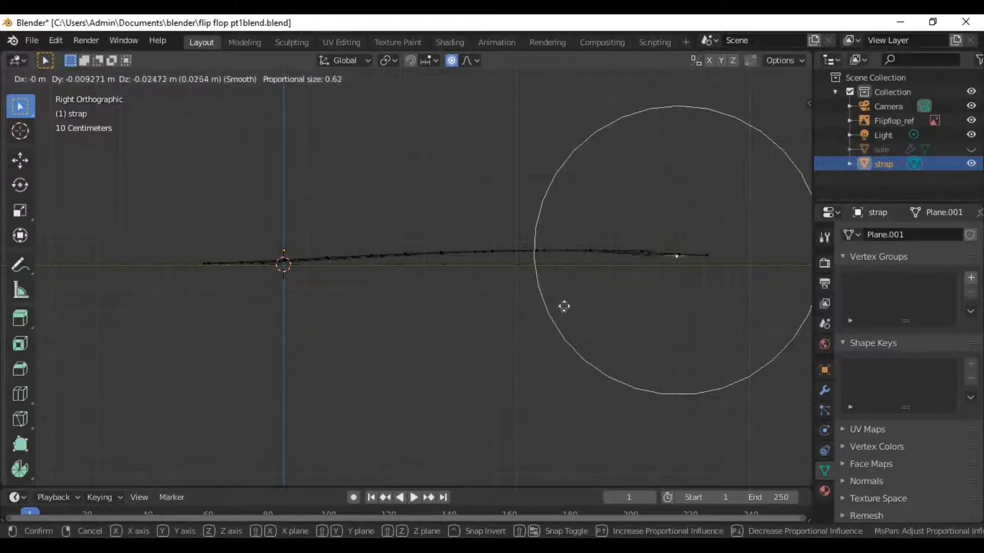
{"action": "scroll", "coordinate": [564, 306], "scroll_direction": "down", "scroll_amount": 2}
{"action": "scroll", "coordinate": [560, 304], "scroll_direction": "down", "scroll_amount": 3}
{"action": "scroll", "coordinate": [558, 305], "scroll_direction": "up", "scroll_amount": 6}
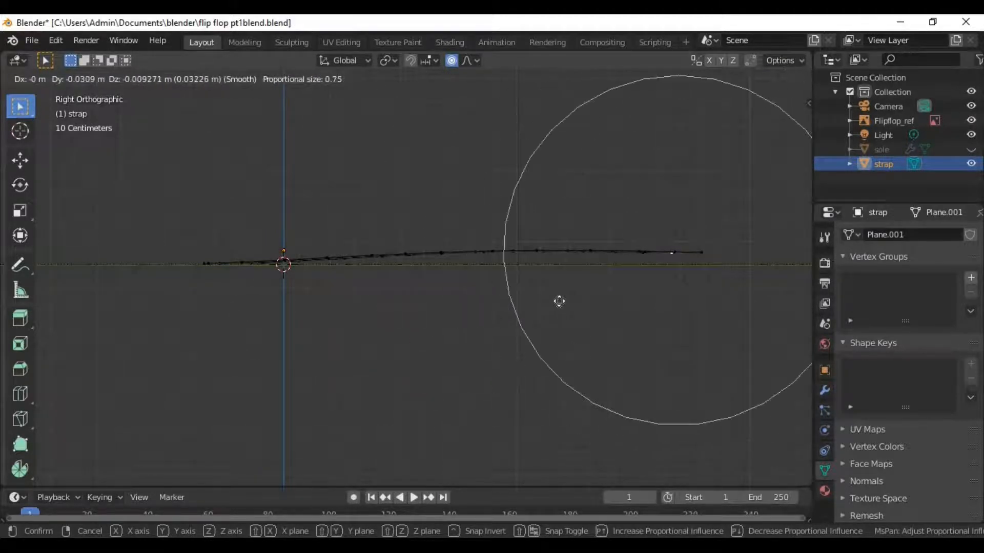
{"action": "scroll", "coordinate": [555, 311], "scroll_direction": "up", "scroll_amount": 2}
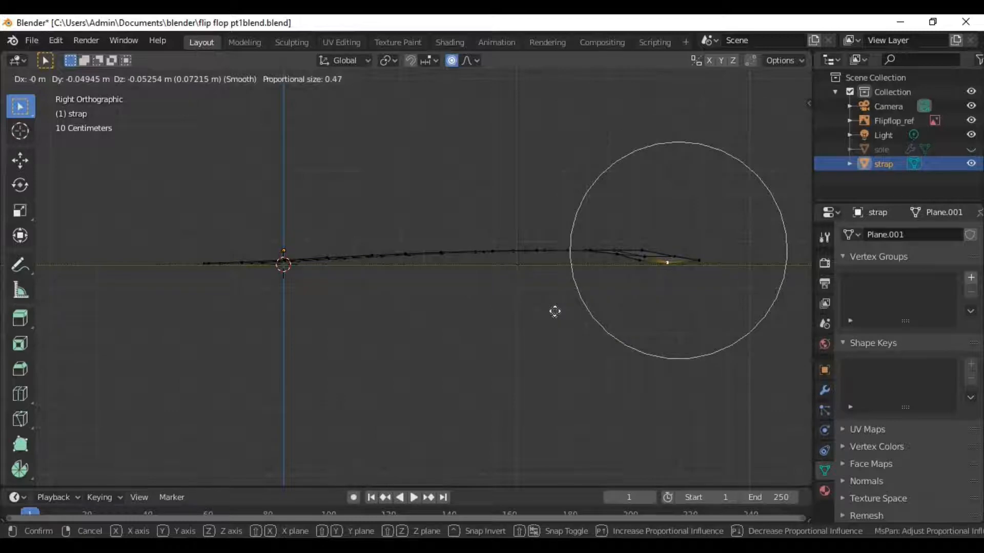
{"action": "scroll", "coordinate": [555, 312], "scroll_direction": "up", "scroll_amount": 2}
{"action": "left_click", "coordinate": [555, 311]}
Raise the cross row of vertices near the middle of the strap about 0.05 m along Z with wide proportional falloff
{"action": "middle_click_drag", "start_coordinate": [531, 349], "coordinate": [461, 248]}
{"action": "scroll", "coordinate": [481, 305], "scroll_direction": "up", "scroll_amount": 4}
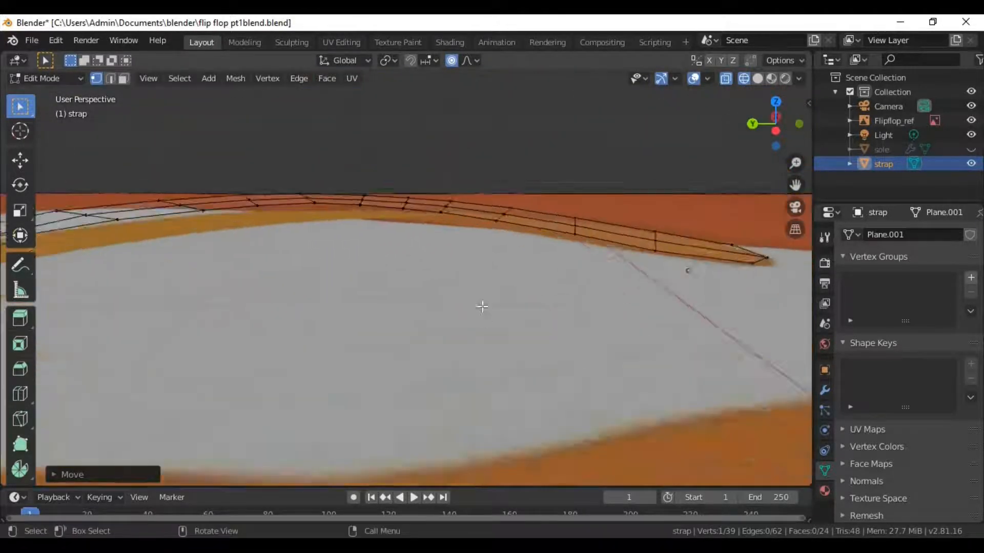
{"action": "middle_click_drag", "start_coordinate": [482, 305], "coordinate": [481, 341]}
{"action": "left_click", "coordinate": [336, 123], "text": "shift"}
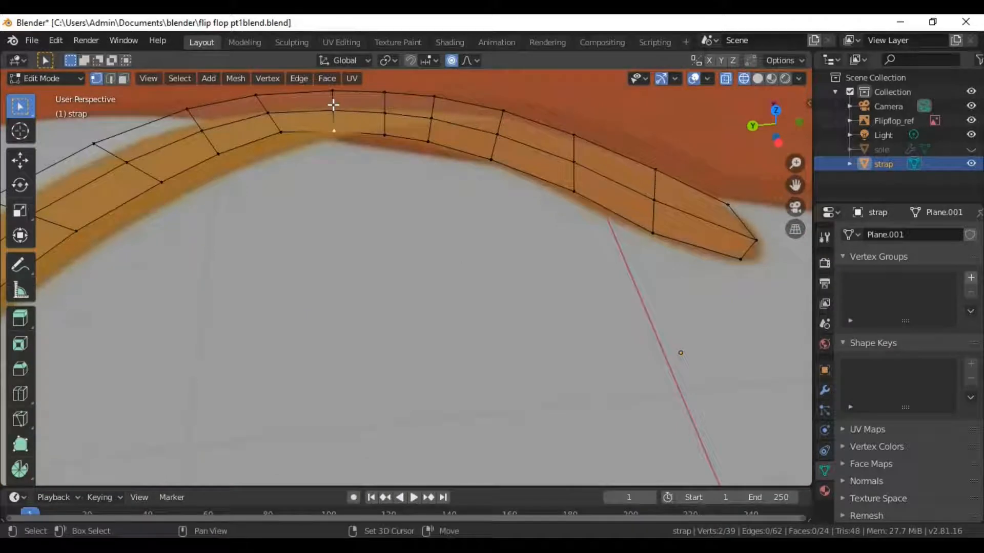
{"action": "middle_click_drag", "start_coordinate": [332, 99], "coordinate": [368, 160]}
{"action": "key", "text": "KP_3"}
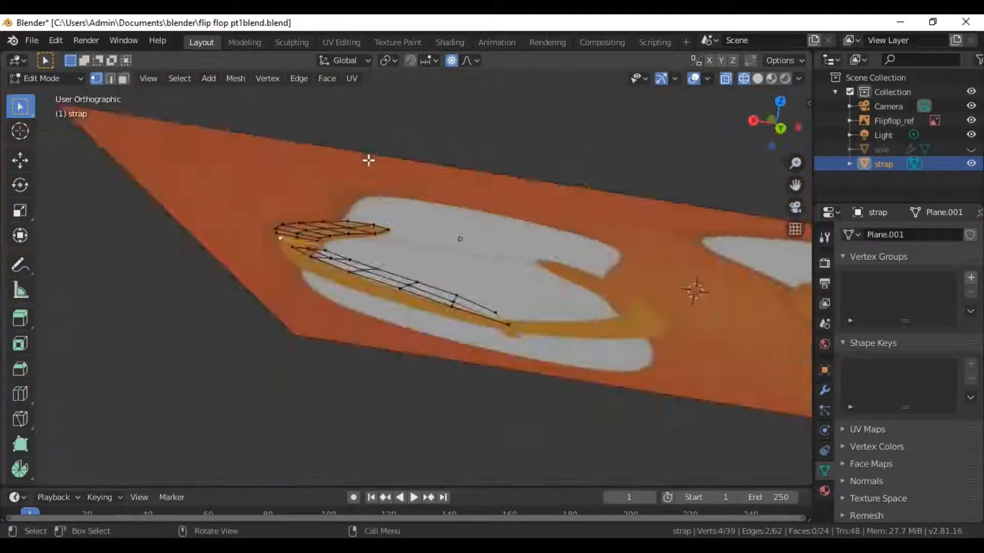
{"action": "key", "text": "g"}
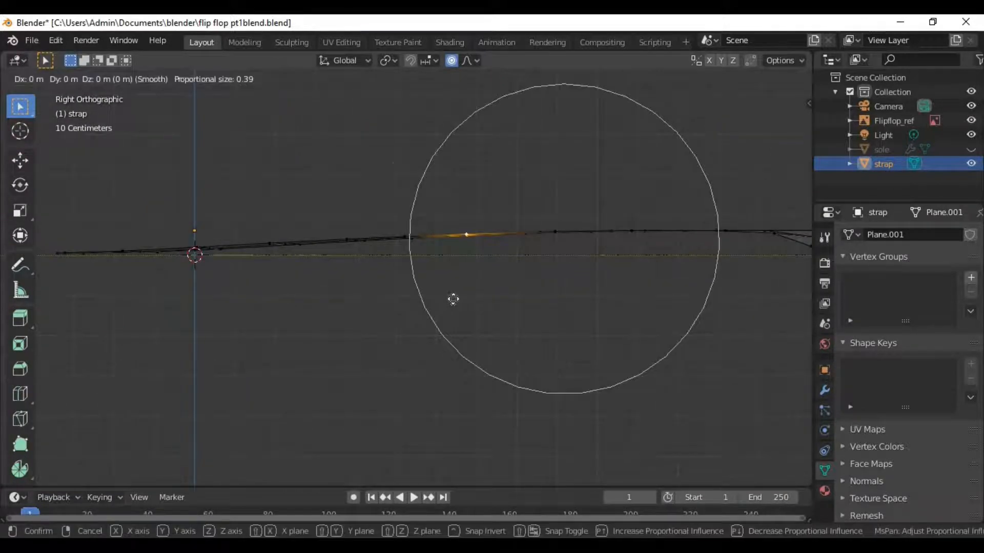
{"action": "scroll", "coordinate": [453, 299], "scroll_direction": "down", "scroll_amount": 3}
{"action": "scroll", "coordinate": [453, 298], "scroll_direction": "up", "scroll_amount": 5}
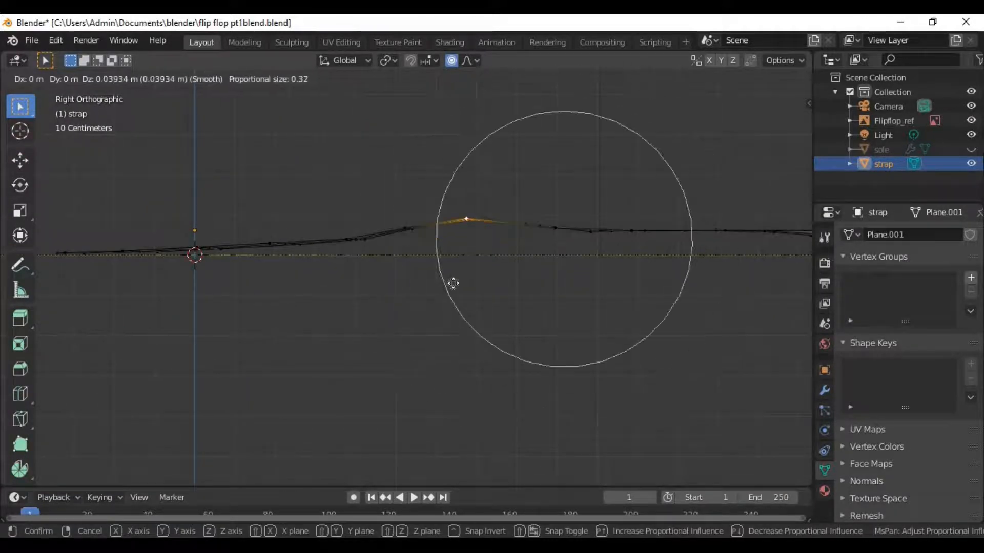
{"action": "scroll", "coordinate": [453, 282], "scroll_direction": "down", "scroll_amount": 13}
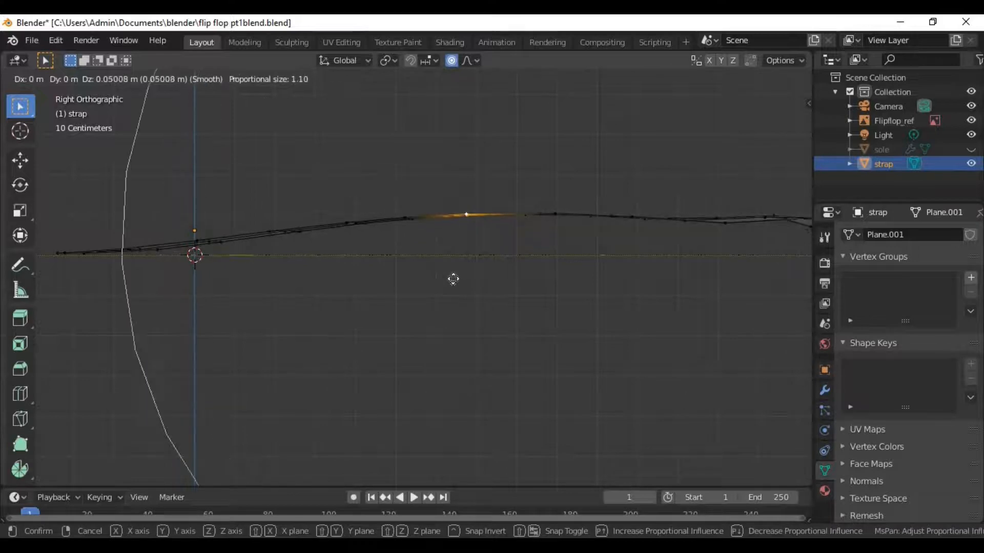
{"action": "scroll", "coordinate": [453, 280], "scroll_direction": "down", "scroll_amount": 2}
{"action": "left_click", "coordinate": [453, 279]}
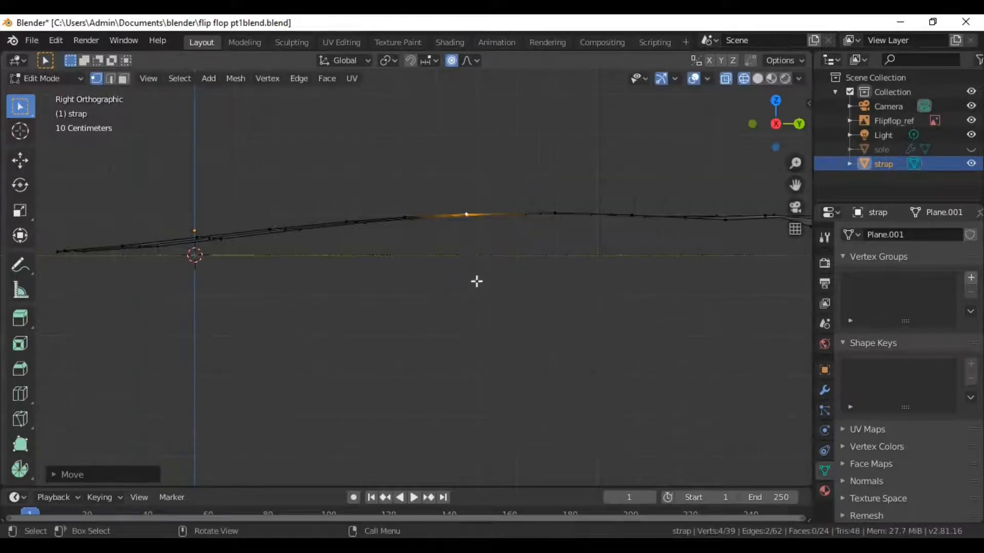
Raise the third cross row of edges behind the strap's toe-side end about 0.03 m with proportional size 0.85
{"action": "scroll", "coordinate": [477, 281], "scroll_direction": "down", "scroll_amount": 2}
{"action": "middle_click_drag", "start_coordinate": [684, 287], "coordinate": [623, 276]}
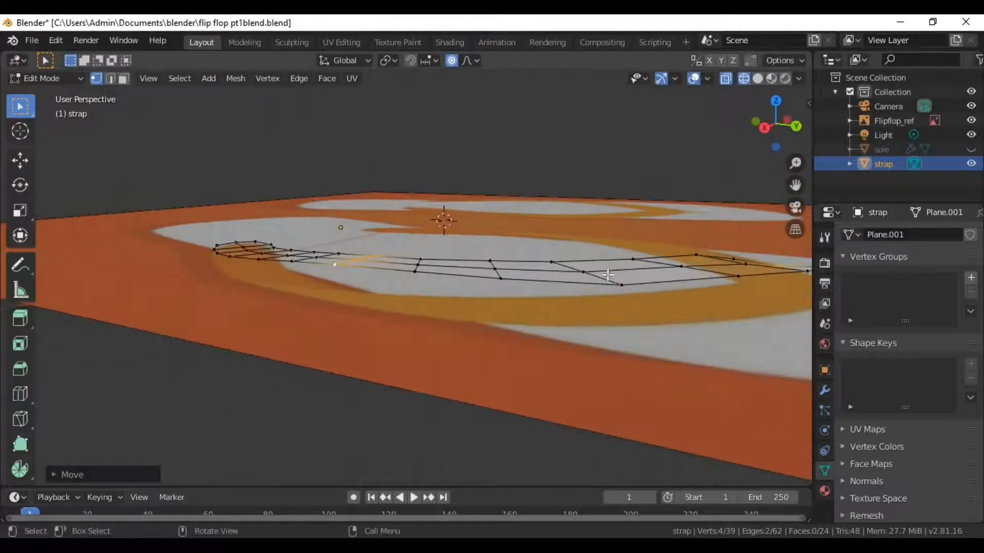
{"action": "key", "text": "2"}
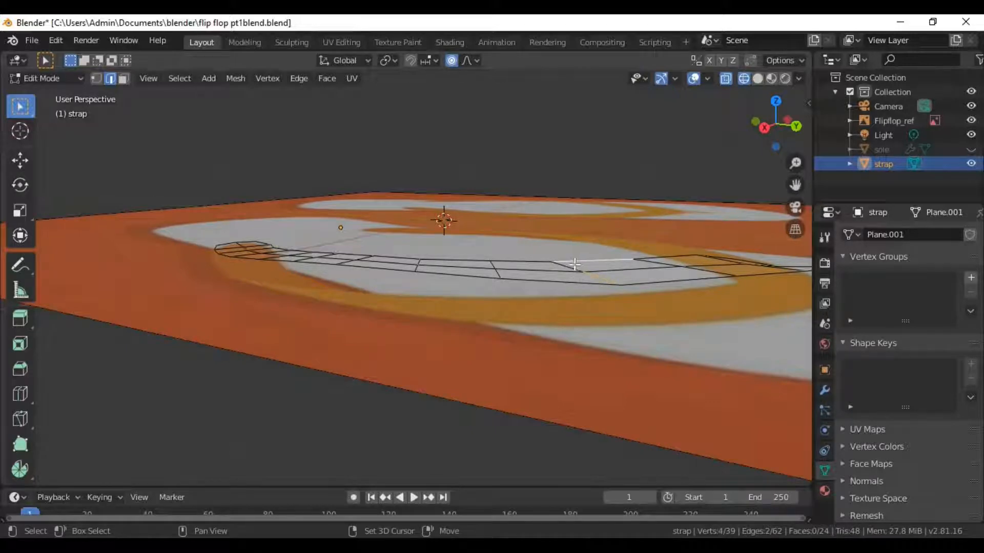
{"action": "left_click", "coordinate": [569, 270], "text": "shift"}
{"action": "scroll", "coordinate": [605, 286], "scroll_direction": "down", "scroll_amount": 1}
{"action": "key", "text": "KP_3"}
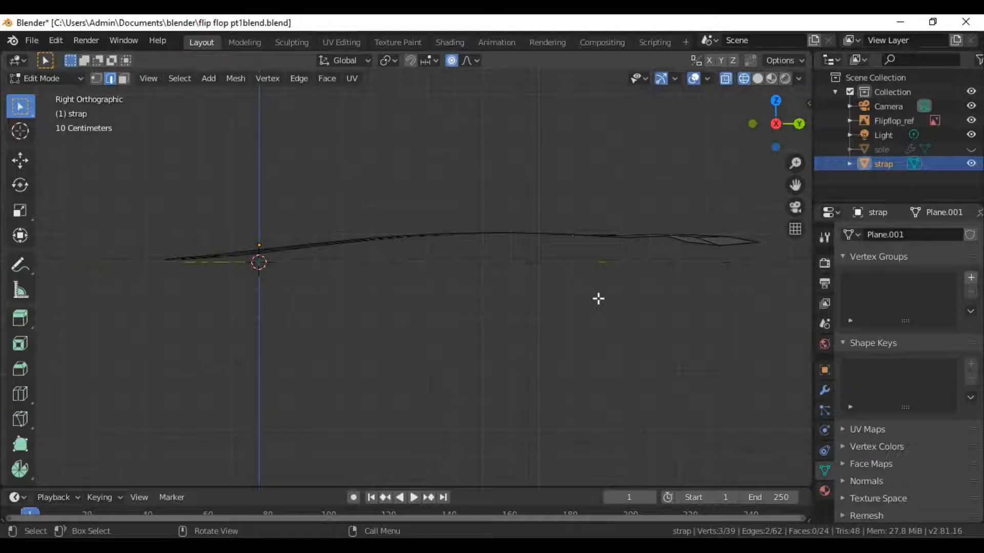
{"action": "key", "text": "g"}
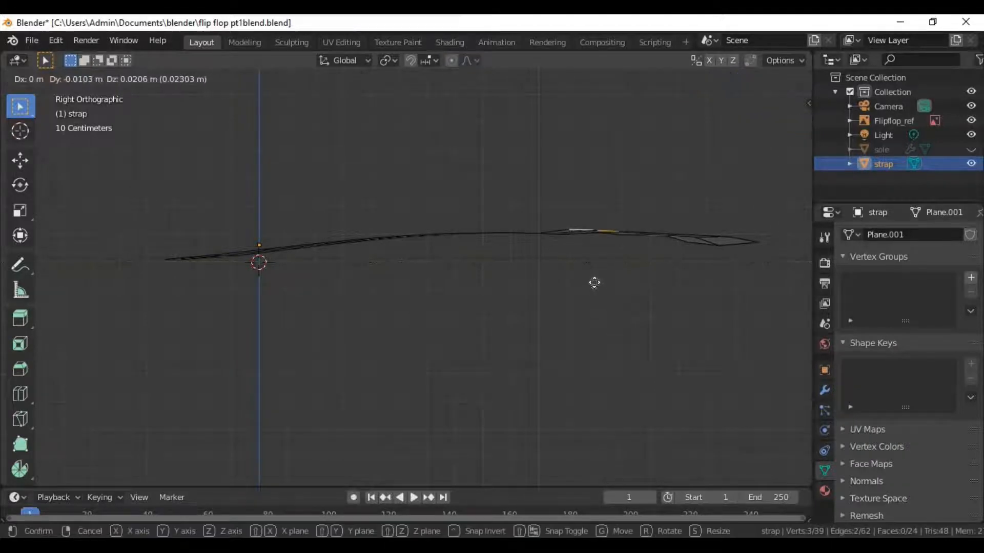
{"action": "left_click", "coordinate": [598, 290]}
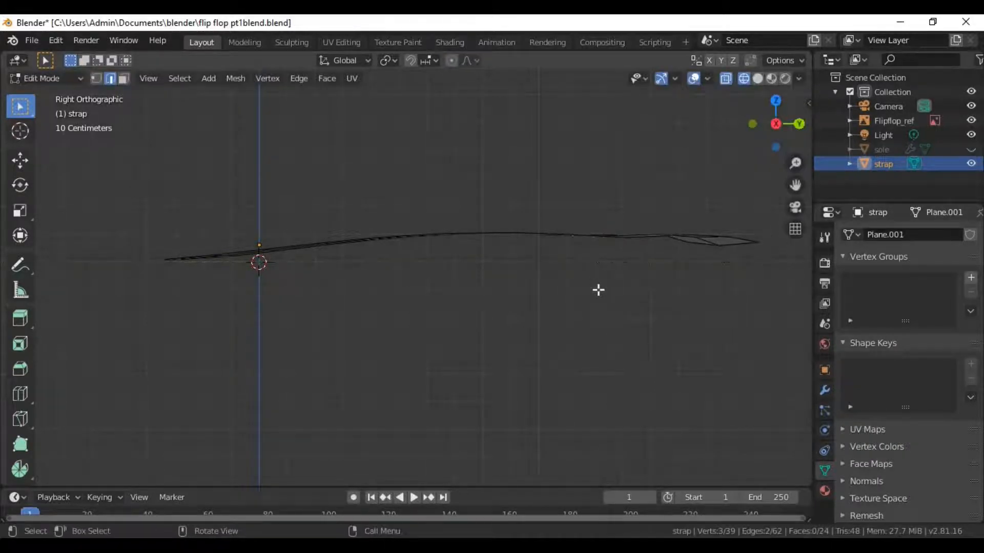
{"action": "scroll", "coordinate": [598, 288], "scroll_direction": "down", "scroll_amount": 3}
{"action": "scroll", "coordinate": [598, 288], "scroll_direction": "up", "scroll_amount": 3}
{"action": "key", "text": "g"}
{"action": "scroll", "coordinate": [598, 288], "scroll_direction": "up", "scroll_amount": 3}
{"action": "scroll", "coordinate": [598, 288], "scroll_direction": "up", "scroll_amount": 9}
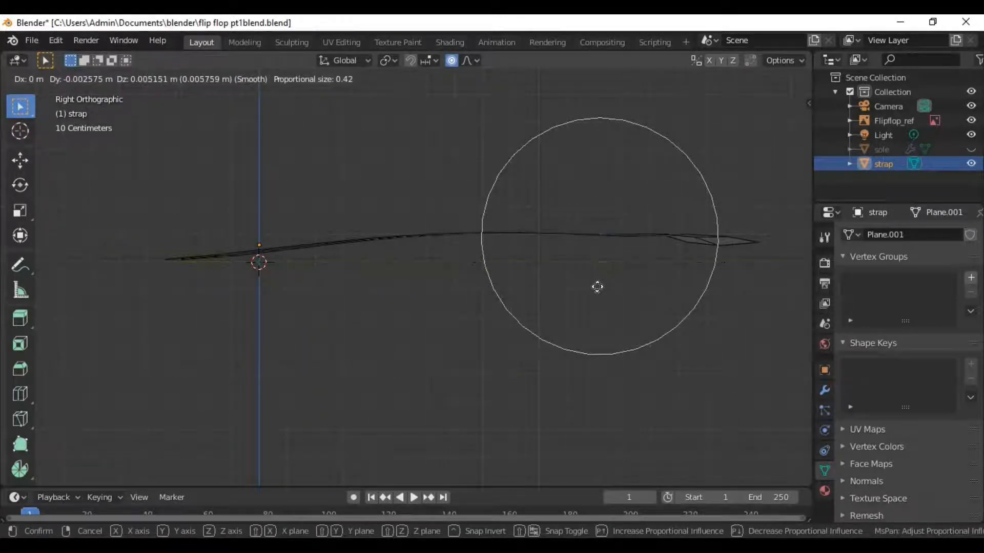
{"action": "scroll", "coordinate": [597, 287], "scroll_direction": "down", "scroll_amount": 8}
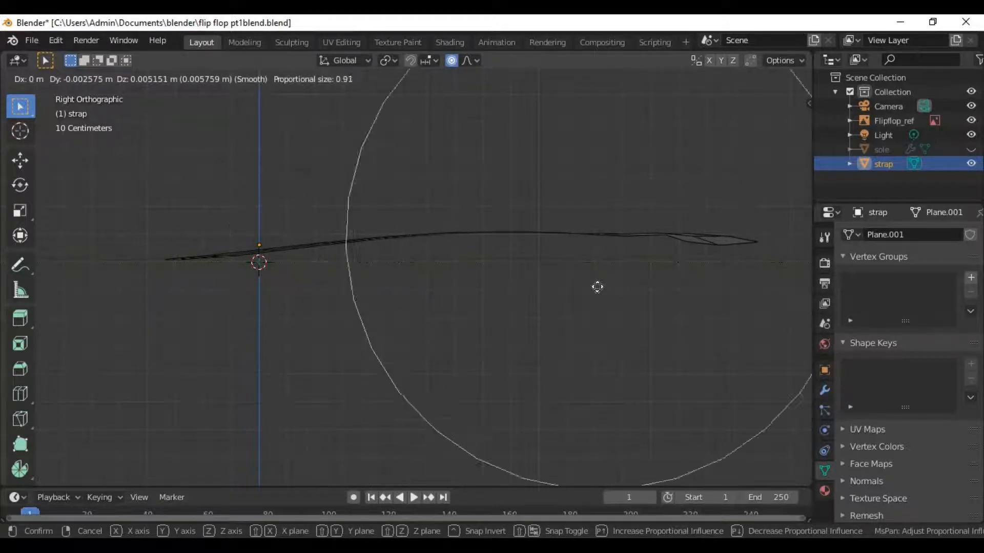
{"action": "scroll", "coordinate": [598, 287], "scroll_direction": "up", "scroll_amount": 14}
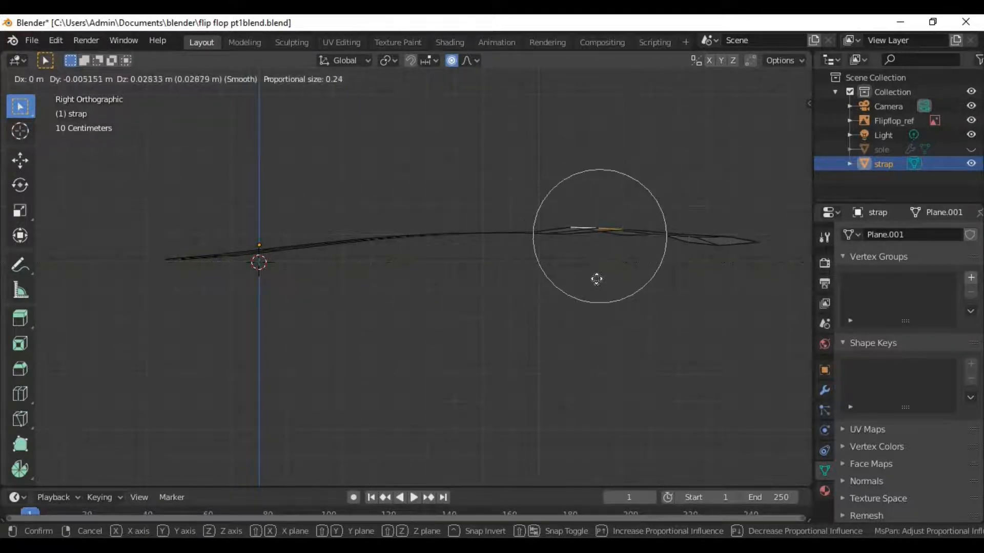
{"action": "scroll", "coordinate": [597, 279], "scroll_direction": "down", "scroll_amount": 14}
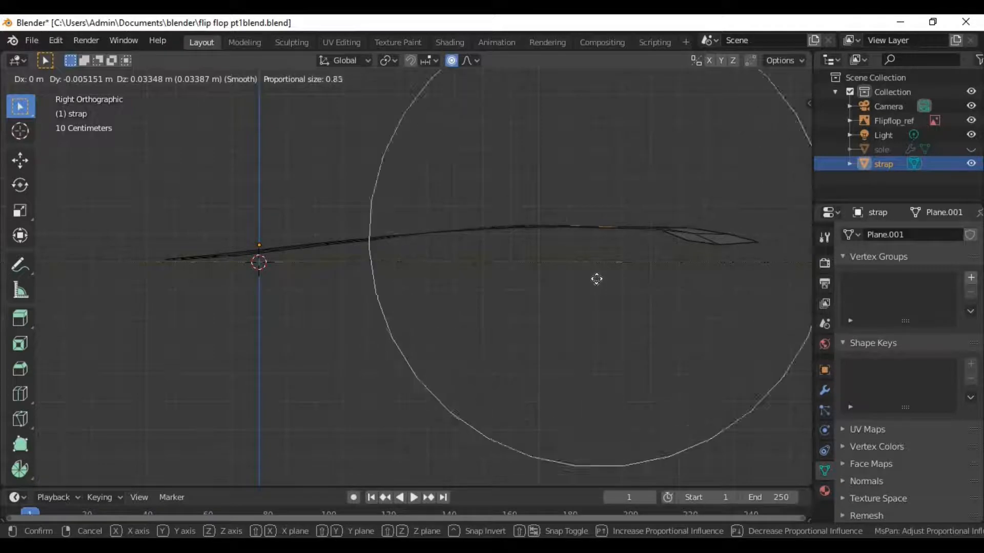
{"action": "left_click", "coordinate": [597, 278]}
Select the strap's lengthwise centre edge loop
{"action": "middle_click_drag", "start_coordinate": [614, 301], "coordinate": [554, 395]}
{"action": "scroll", "coordinate": [554, 395], "scroll_direction": "down", "scroll_amount": 2}
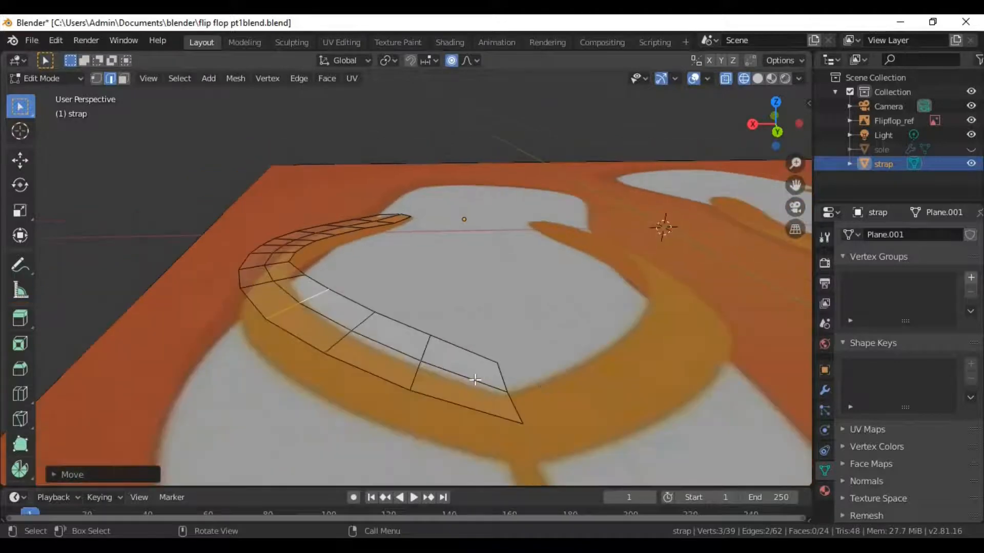
{"action": "left_click", "coordinate": [475, 379], "text": "alt"}
{"action": "middle_click_drag", "start_coordinate": [475, 379], "coordinate": [319, 370]}
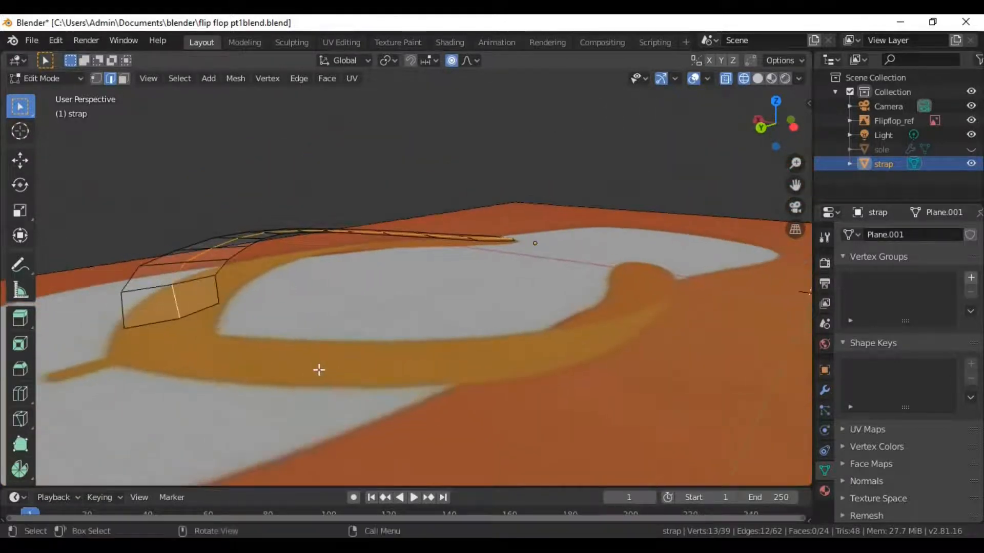
{"action": "scroll", "coordinate": [319, 370], "scroll_direction": "up", "scroll_amount": 1}
{"action": "key", "text": "g"}
{"action": "left_click", "coordinate": [319, 367]}
{"action": "key", "text": "ctrl+z"}
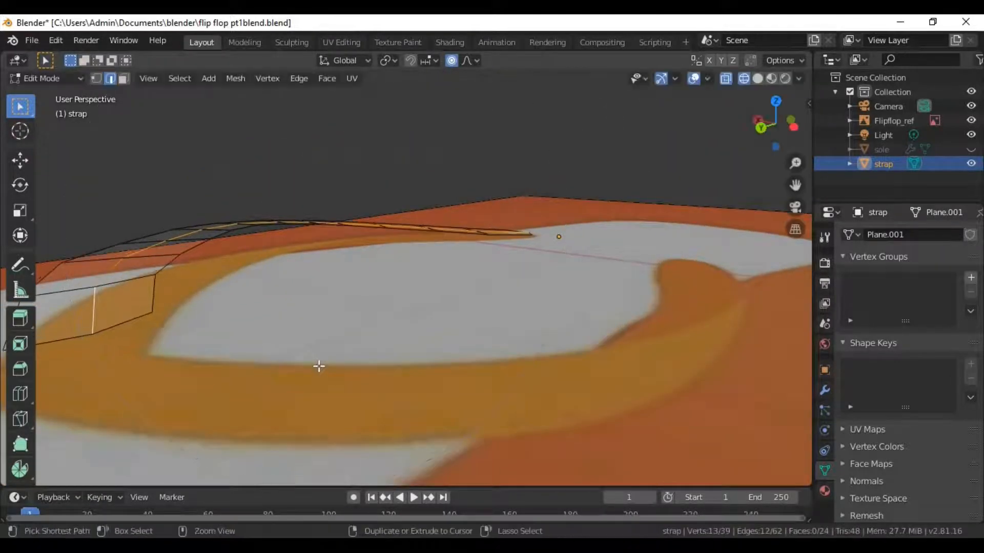
Raise the selected centre edge loop about 0.0075 m along Z without proportional editing to round the strap's cross-section
{"action": "middle_click_drag", "start_coordinate": [319, 365], "coordinate": [341, 340]}
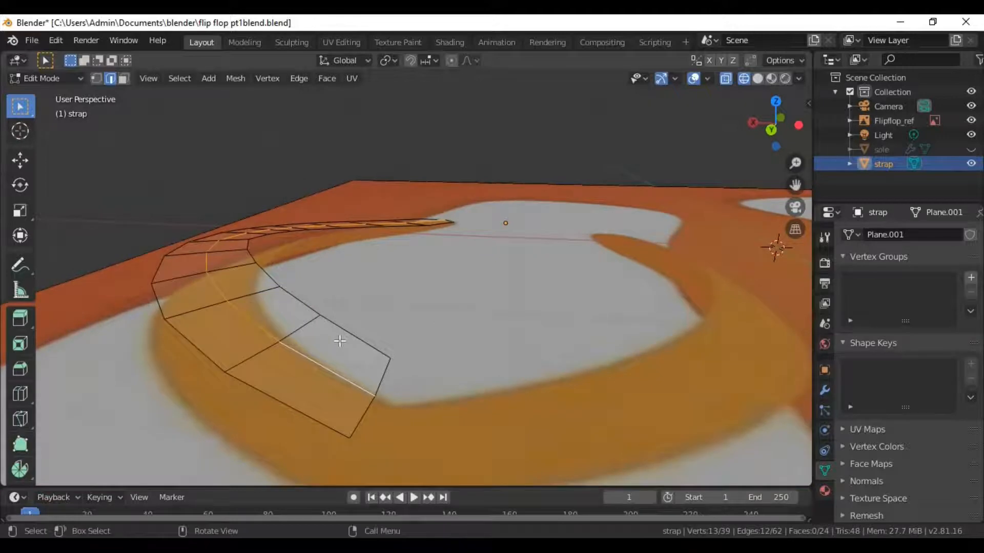
{"action": "key", "text": "KP_3"}
{"action": "middle_click_drag", "start_coordinate": [488, 232], "coordinate": [482, 266], "text": "shift"}
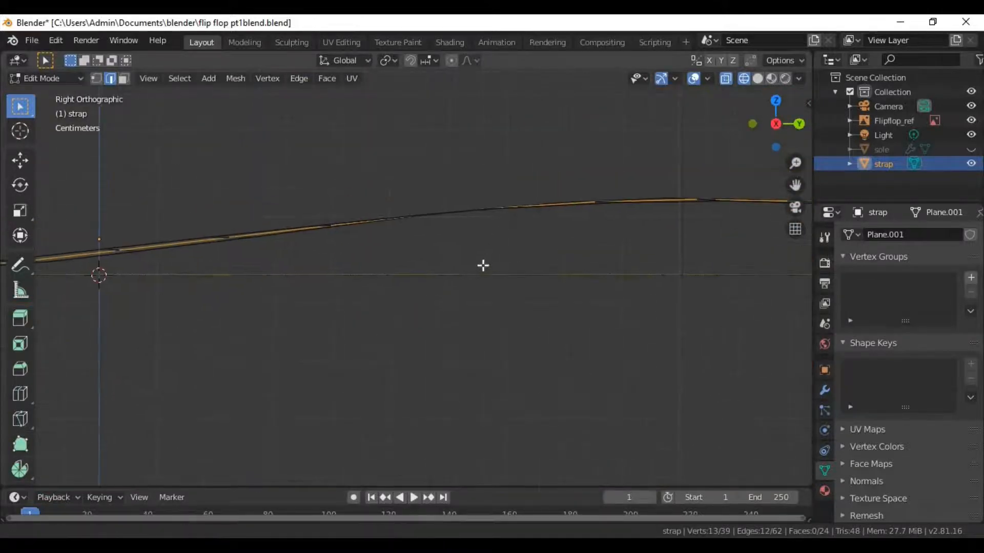
{"action": "key", "text": "g"}
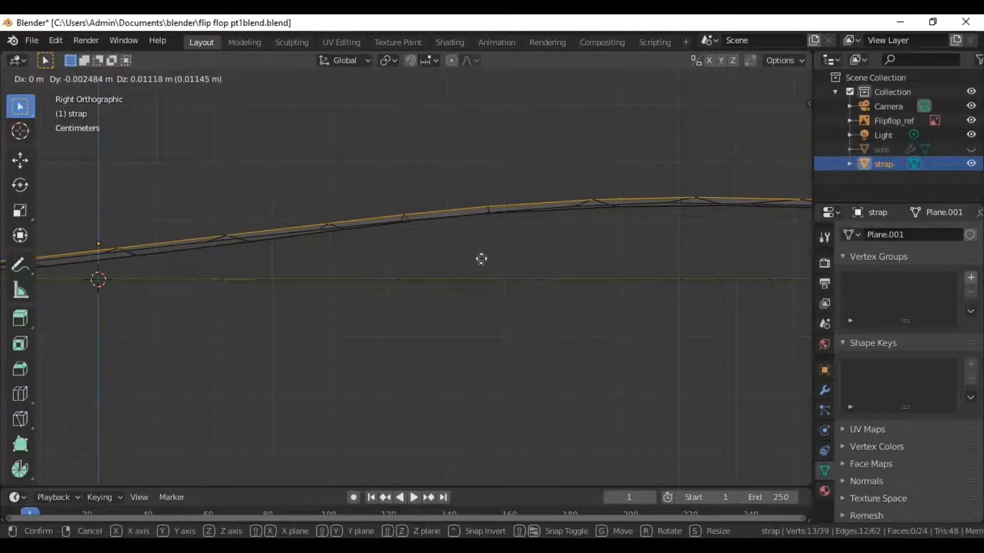
{"action": "key", "text": "z"}
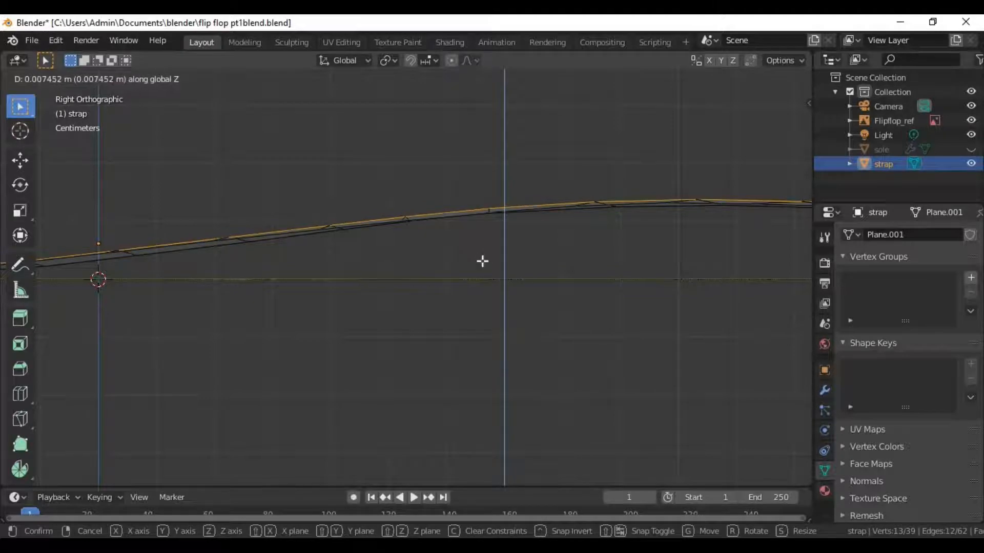
{"action": "left_click", "coordinate": [482, 261]}
Lower both edges of the strap's toe-side end about 0.07 m to the ground line with proportional size 0.42
{"action": "middle_click_drag", "start_coordinate": [519, 376], "coordinate": [247, 313]}
{"action": "scroll", "coordinate": [455, 333], "scroll_direction": "down", "scroll_amount": 5}
{"action": "left_click", "coordinate": [235, 313]}
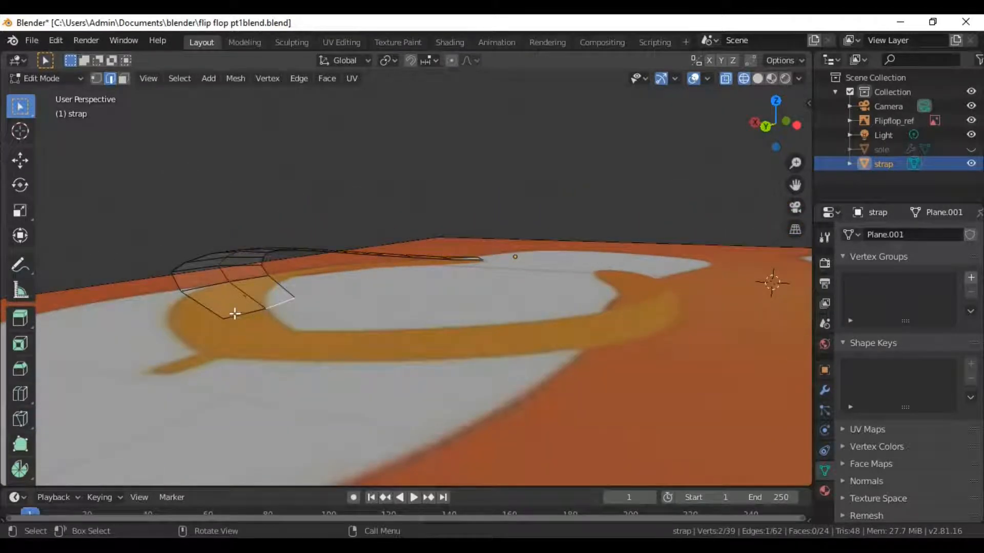
{"action": "left_click", "coordinate": [279, 303], "text": "shift"}
{"action": "middle_click_drag", "start_coordinate": [310, 327], "coordinate": [390, 312]}
{"action": "key", "text": "KP_3"}
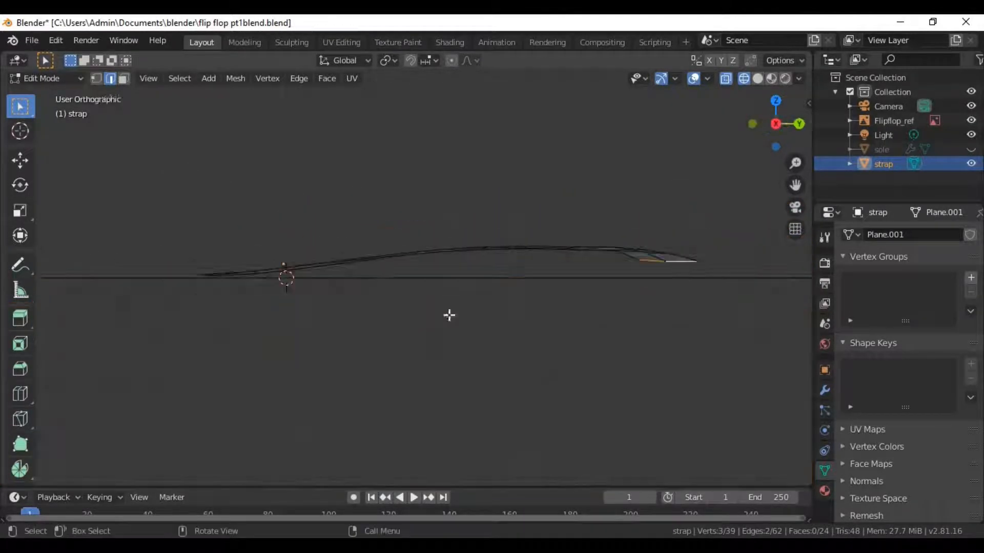
{"action": "scroll", "coordinate": [606, 277], "scroll_direction": "up", "scroll_amount": 3}
{"action": "middle_click_drag", "start_coordinate": [806, 300], "coordinate": [616, 263], "text": "shift"}
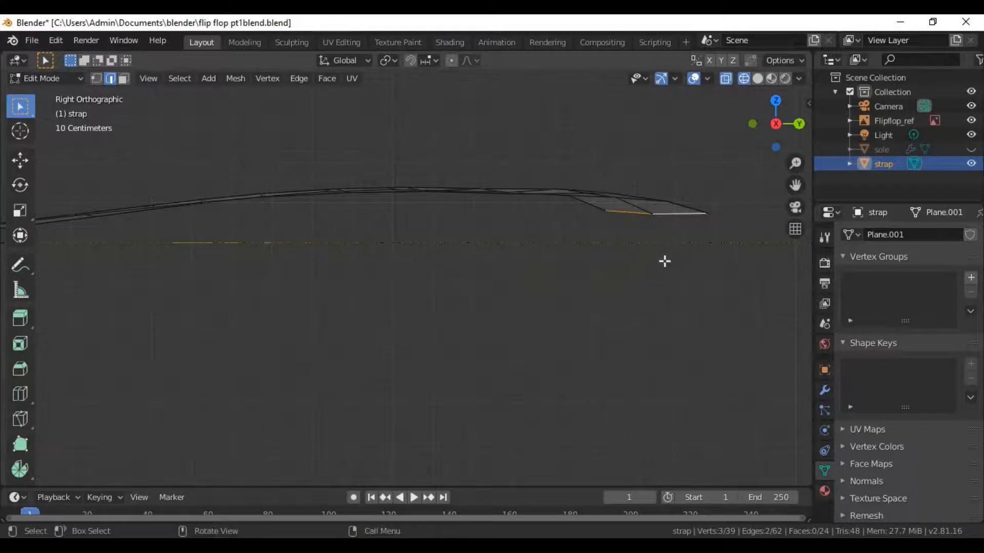
{"action": "key", "text": "g"}
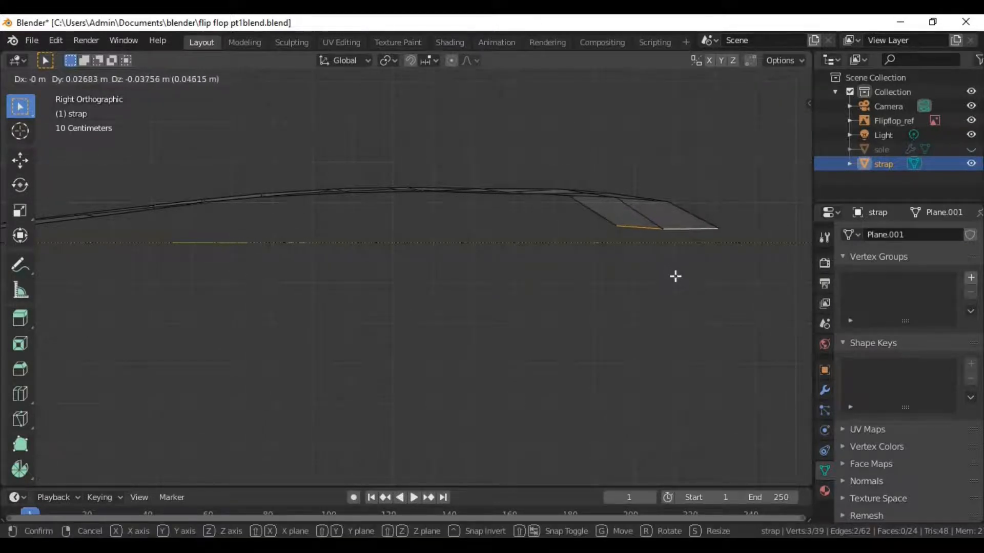
{"action": "key", "text": "Escape"}
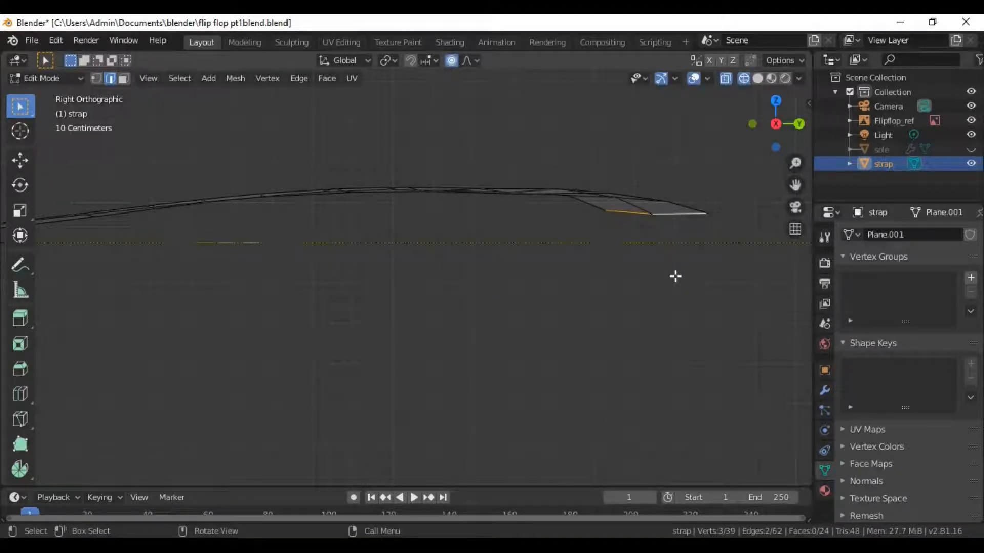
{"action": "key", "text": "g"}
{"action": "scroll", "coordinate": [674, 278], "scroll_direction": "up", "scroll_amount": 5}
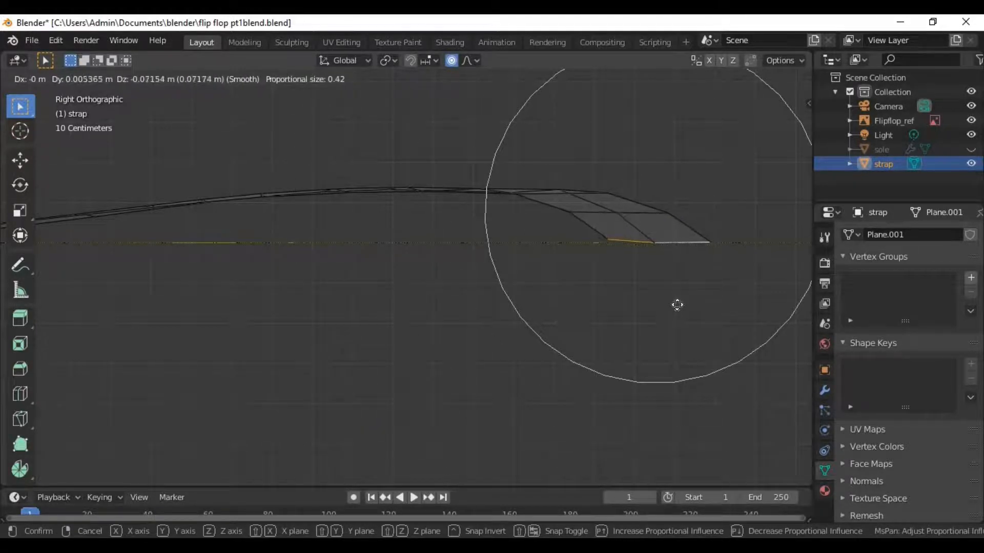
{"action": "left_click", "coordinate": [678, 305]}
Turn off proportional editing and slightly raise the third cross row of edges behind the strap's toe-side end
{"action": "scroll", "coordinate": [661, 310], "scroll_direction": "down", "scroll_amount": 5}
{"action": "middle_click_drag", "start_coordinate": [655, 312], "coordinate": [340, 304]}
{"action": "scroll", "coordinate": [341, 304], "scroll_direction": "up", "scroll_amount": 3}
{"action": "middle_click_drag", "start_coordinate": [290, 220], "coordinate": [429, 284]}
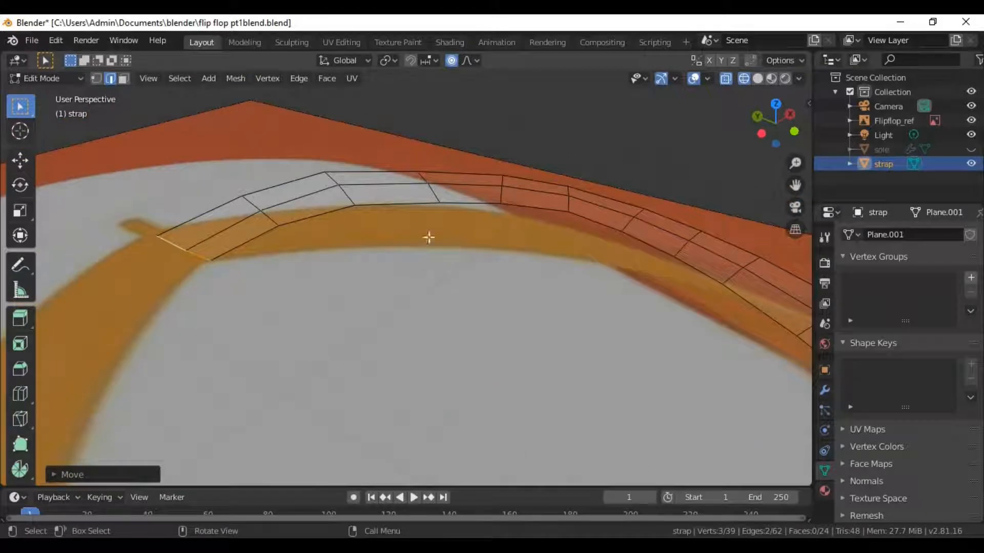
{"action": "key", "text": "o"}
{"action": "left_click", "coordinate": [424, 176], "text": "shift"}
{"action": "middle_click_drag", "start_coordinate": [424, 176], "coordinate": [476, 268]}
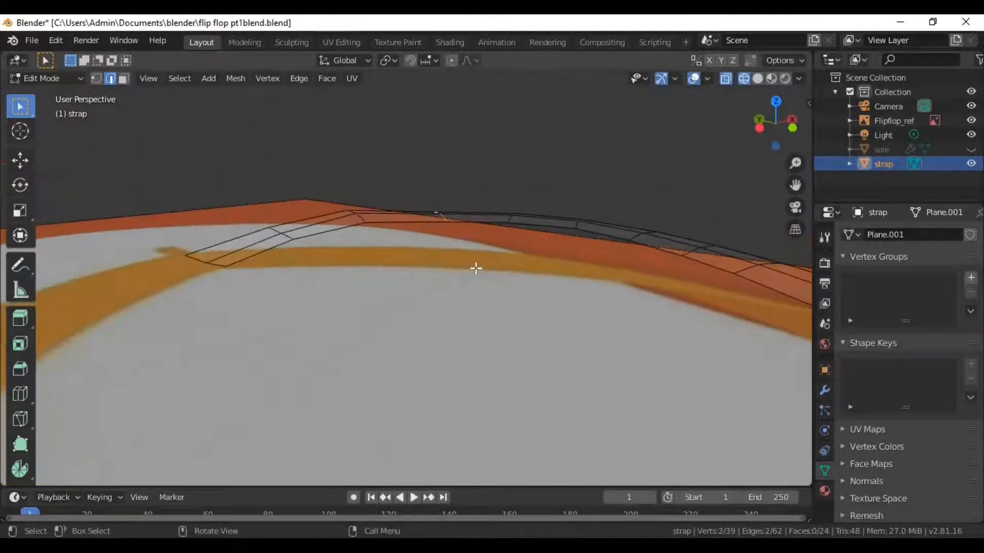
{"action": "key", "text": "g"}
{"action": "left_click", "coordinate": [482, 268]}
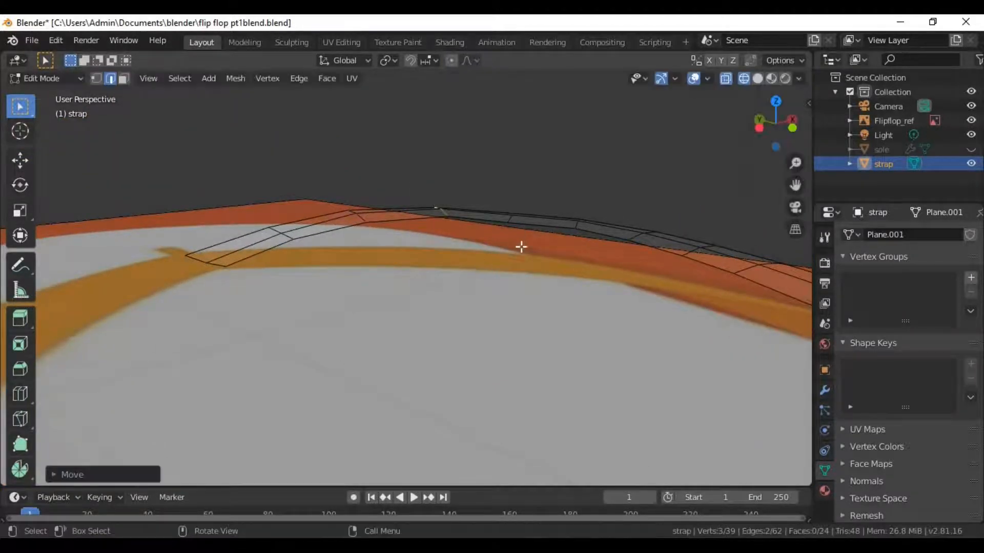
Raise the fourth cross row of edges behind the strap's toe-side end about 0.009 m
{"action": "mouse_move", "coordinate": [520, 246]}
{"action": "middle_mouse_down"}
{"action": "mouse_move", "coordinate": [542, 217]}
{"action": "mouse_move", "coordinate": [533, 258]}
{"action": "middle_mouse_up"}
{"action": "left_click", "coordinate": [528, 199], "text": "shift"}
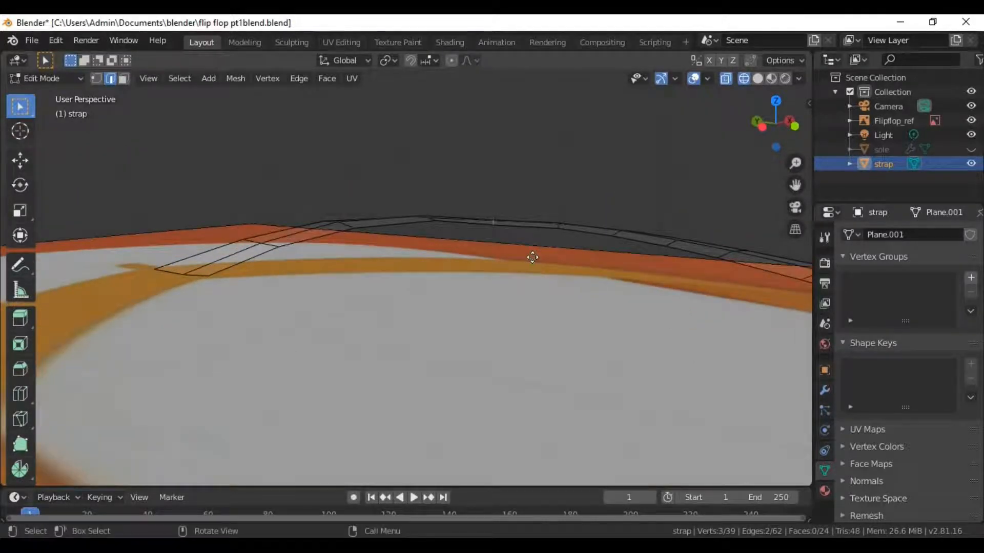
{"action": "key", "text": "g"}
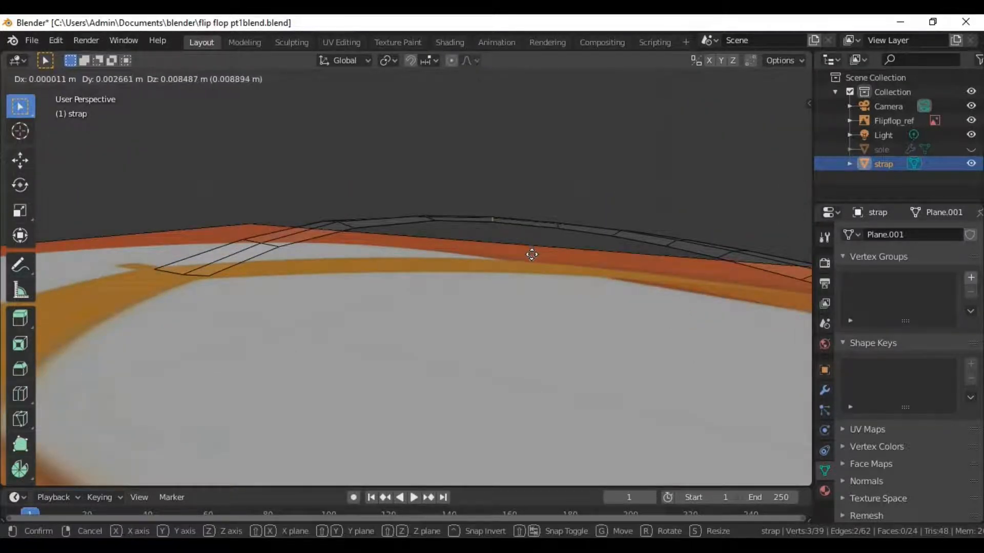
{"action": "left_click", "coordinate": [532, 253]}
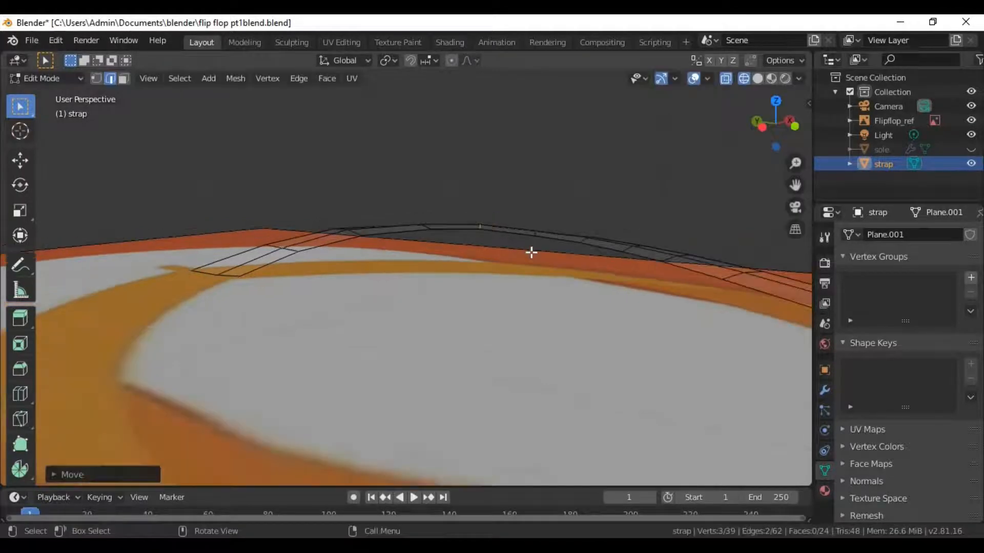
Examine the strap's toe-side end against the toe post and the unmodelled half of the strap in the reference image
{"action": "middle_click_drag", "start_coordinate": [531, 252], "coordinate": [411, 280]}
{"action": "middle_click_drag", "start_coordinate": [659, 343], "coordinate": [491, 236]}
{"action": "scroll", "coordinate": [491, 236], "scroll_direction": "up", "scroll_amount": 5}
{"action": "middle_click_drag", "start_coordinate": [412, 188], "coordinate": [262, 235], "text": "shift"}
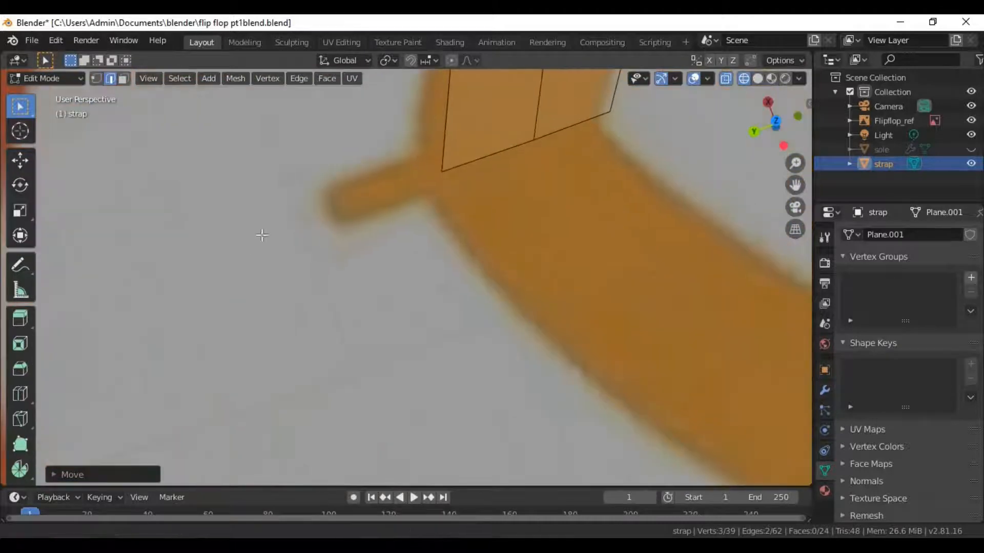
{"action": "scroll", "coordinate": [257, 191], "scroll_direction": "down", "scroll_amount": 1}
{"action": "left_click_drag", "start_coordinate": [225, 160], "coordinate": [419, 354]}
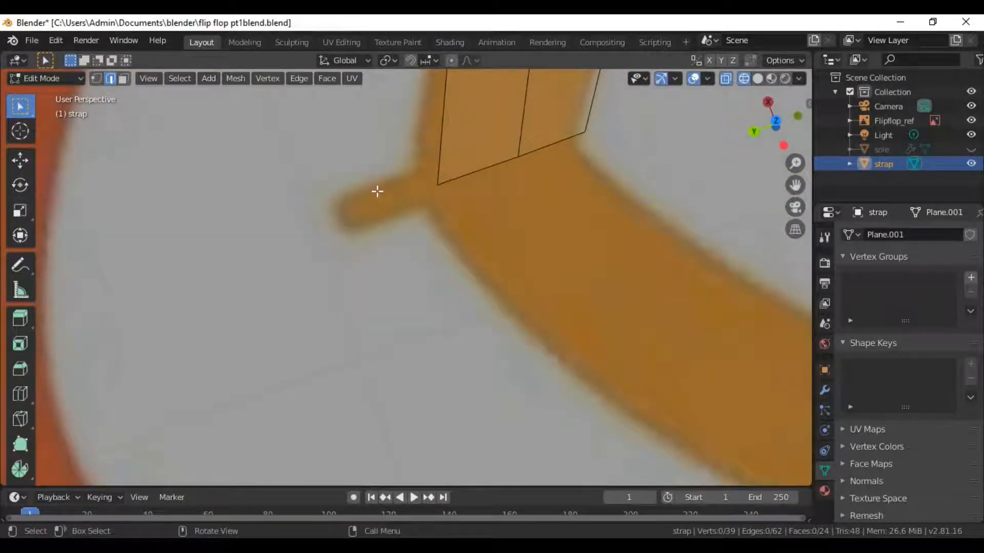
{"action": "scroll", "coordinate": [494, 193], "scroll_direction": "up", "scroll_amount": 5}
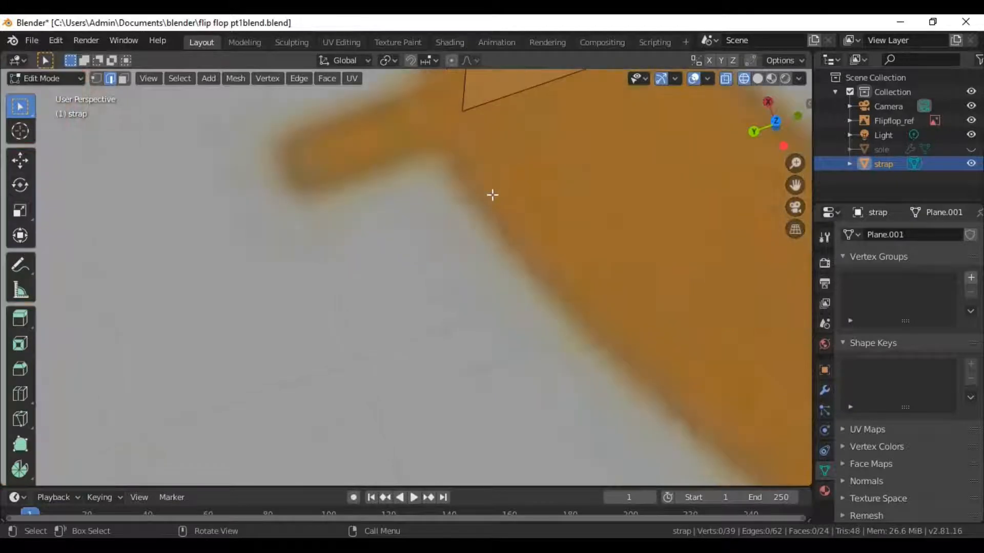
{"action": "middle_click_drag", "start_coordinate": [493, 195], "coordinate": [508, 332], "text": "shift"}
{"action": "scroll", "coordinate": [506, 328], "scroll_direction": "down", "scroll_amount": 4}
{"action": "scroll", "coordinate": [505, 327], "scroll_direction": "down", "scroll_amount": 8}
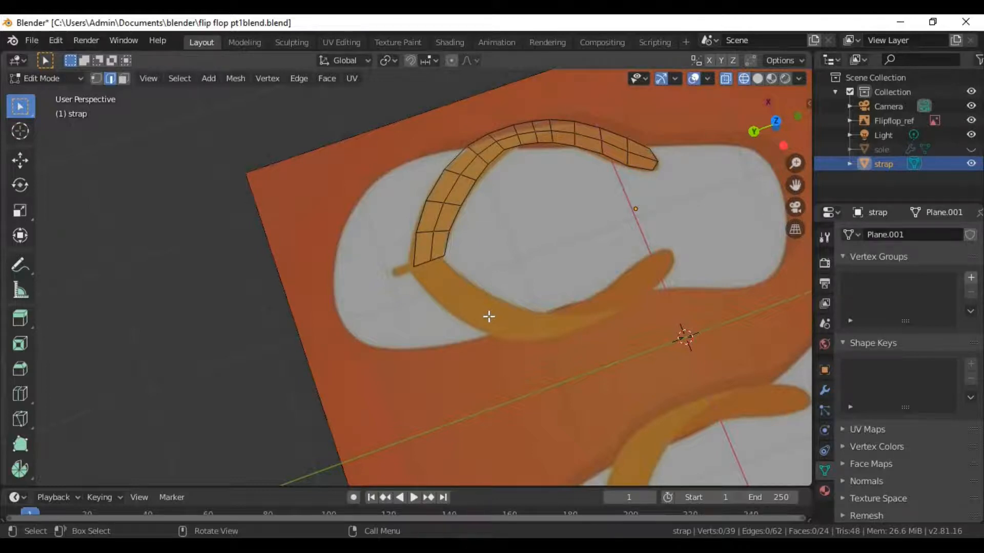
{"action": "scroll", "coordinate": [427, 351], "scroll_direction": "up", "scroll_amount": 3}
{"action": "scroll", "coordinate": [443, 343], "scroll_direction": "down", "scroll_amount": 5}
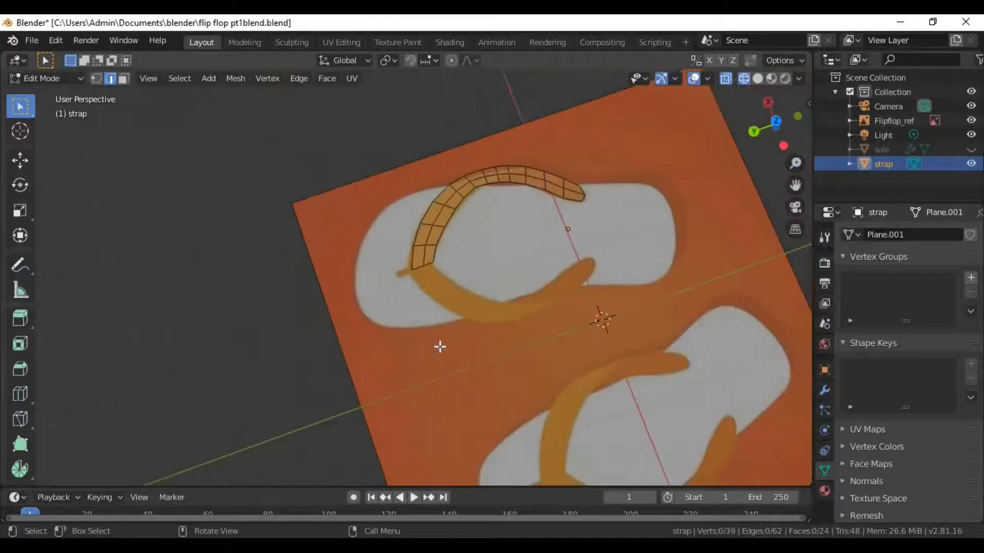
Raise the fifth cross row of edges behind the strap's toe-side end about 0.0076 m
{"action": "scroll", "coordinate": [439, 347], "scroll_direction": "up", "scroll_amount": 5}
{"action": "middle_click_drag", "start_coordinate": [338, 347], "coordinate": [412, 323]}
{"action": "scroll", "coordinate": [536, 333], "scroll_direction": "up", "scroll_amount": 4}
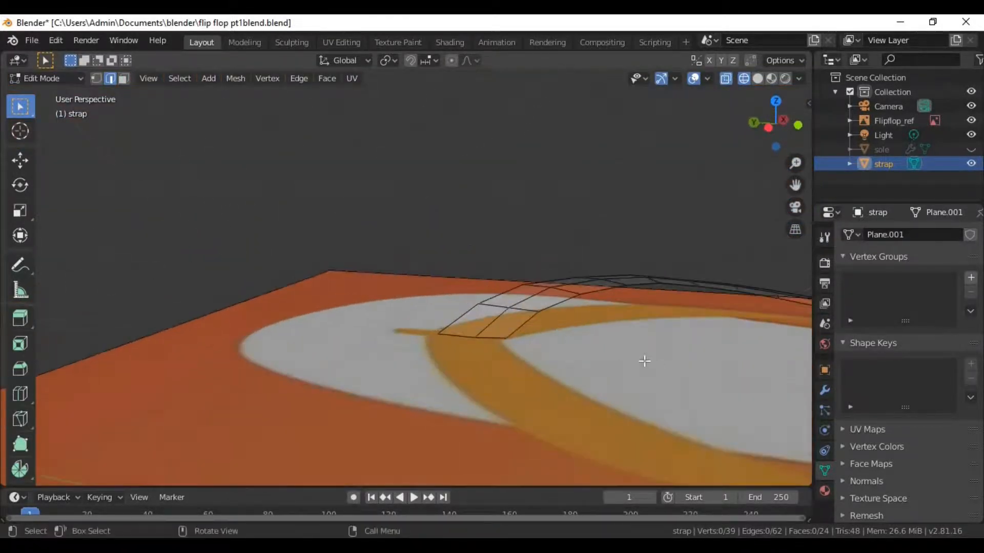
{"action": "middle_click_drag", "start_coordinate": [644, 360], "coordinate": [465, 301], "text": "shift"}
{"action": "scroll", "coordinate": [347, 301], "scroll_direction": "up", "scroll_amount": 3}
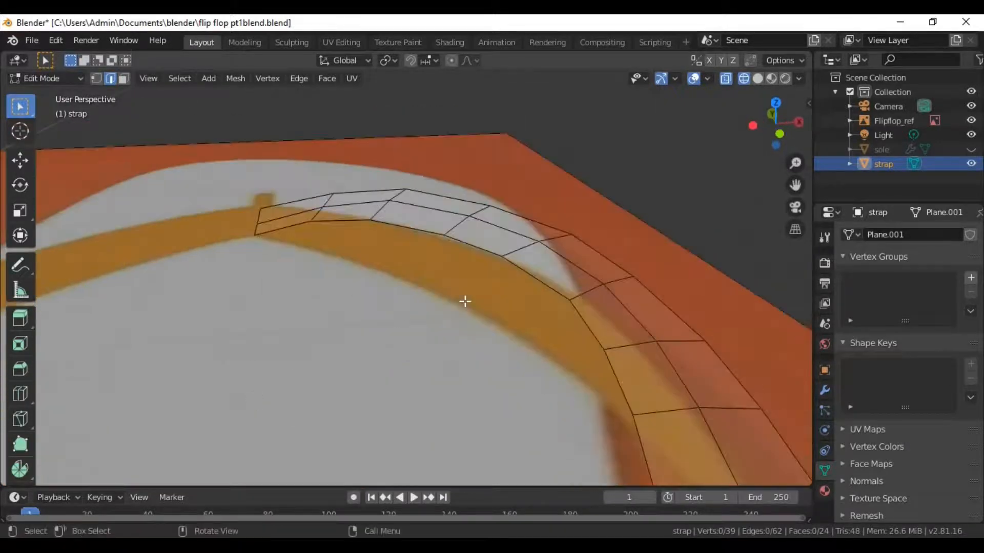
{"action": "left_click", "coordinate": [550, 243], "text": "shift"}
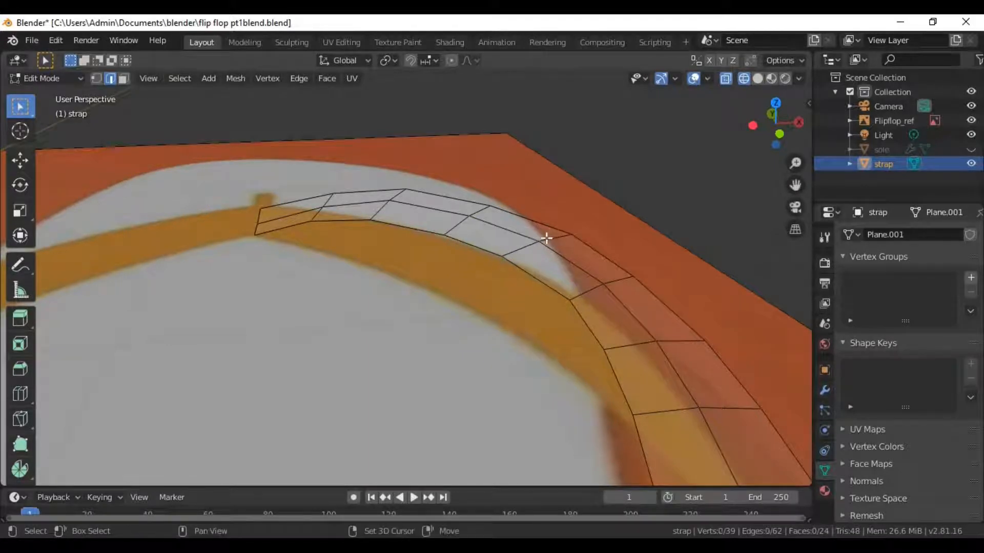
{"action": "left_click", "coordinate": [528, 266], "text": "shift"}
{"action": "middle_click_drag", "start_coordinate": [533, 269], "coordinate": [515, 301]}
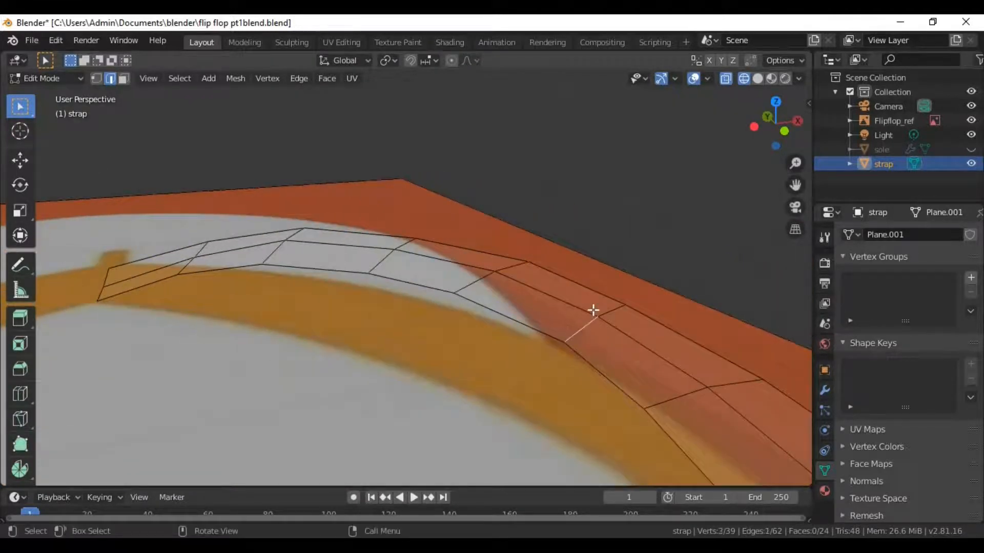
{"action": "left_click", "coordinate": [581, 333], "text": "shift"}
{"action": "middle_click_drag", "start_coordinate": [585, 343], "coordinate": [542, 303]}
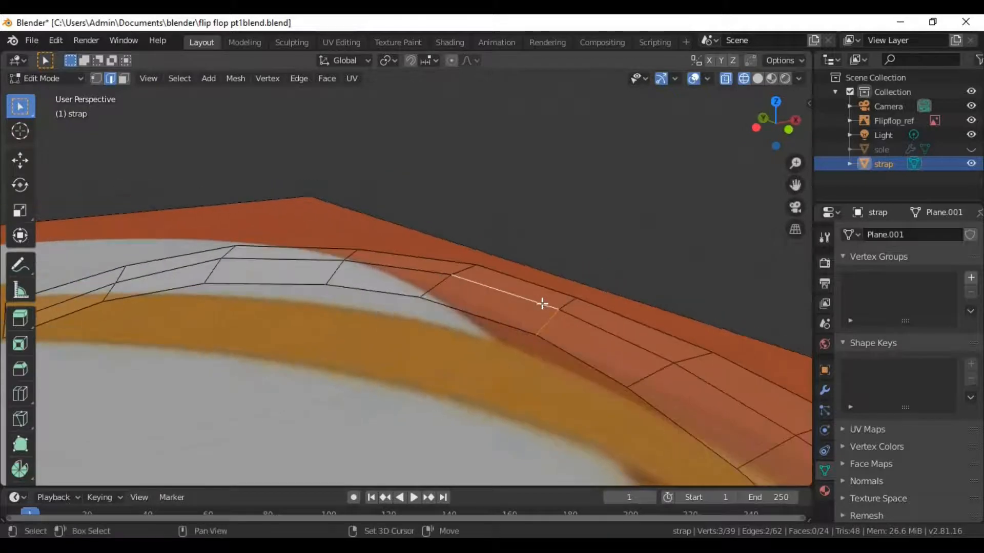
{"action": "left_click", "coordinate": [567, 305], "text": "shift"}
{"action": "scroll", "coordinate": [535, 364], "scroll_direction": "down", "scroll_amount": 2}
{"action": "middle_click_drag", "start_coordinate": [535, 364], "coordinate": [589, 351]}
{"action": "key", "text": "g"}
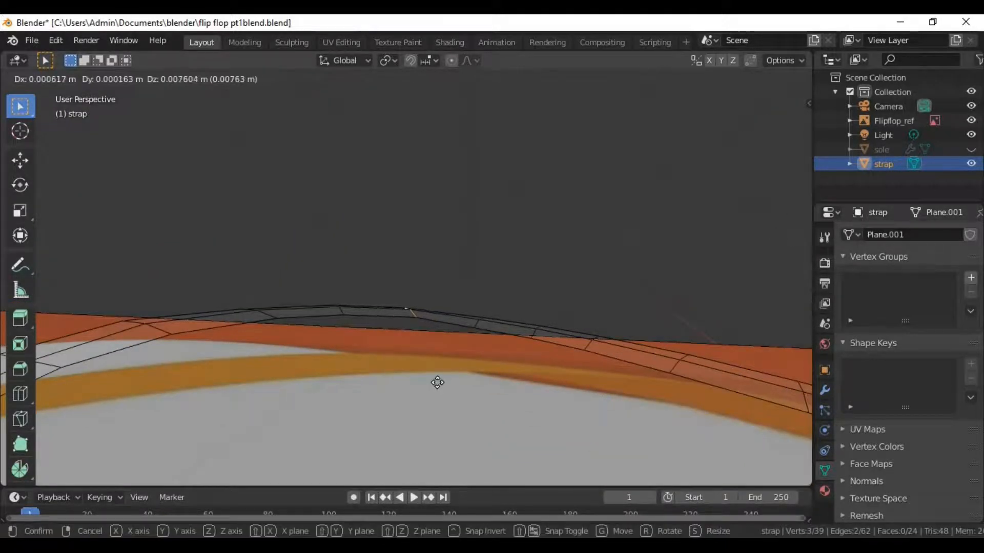
{"action": "left_click", "coordinate": [437, 383]}
Open the strap's modifier settings and switch the viewport from wireframe to solid shading
{"action": "middle_click_drag", "start_coordinate": [363, 334], "coordinate": [449, 332]}
{"action": "scroll", "coordinate": [585, 399], "scroll_direction": "down", "scroll_amount": 5}
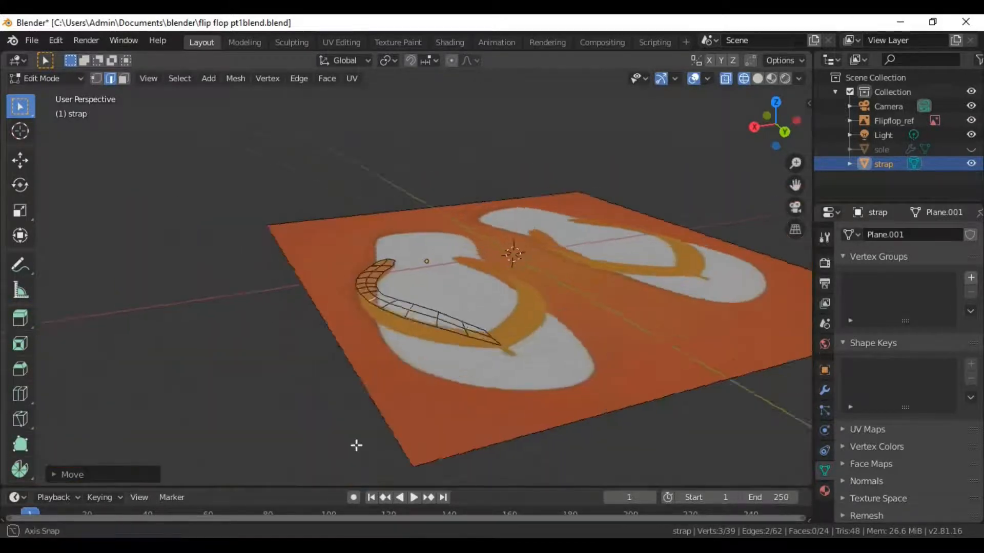
{"action": "middle_click_drag", "start_coordinate": [356, 445], "coordinate": [786, 414]}
{"action": "left_click", "coordinate": [825, 390]}
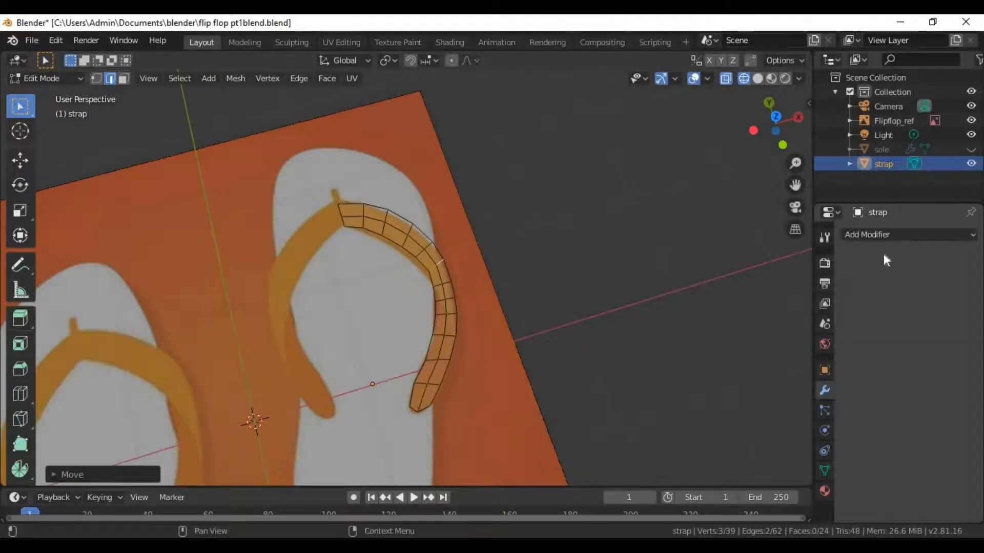
{"action": "key", "text": "shift+z"}
{"action": "scroll", "coordinate": [590, 294], "scroll_direction": "up", "scroll_amount": 3}
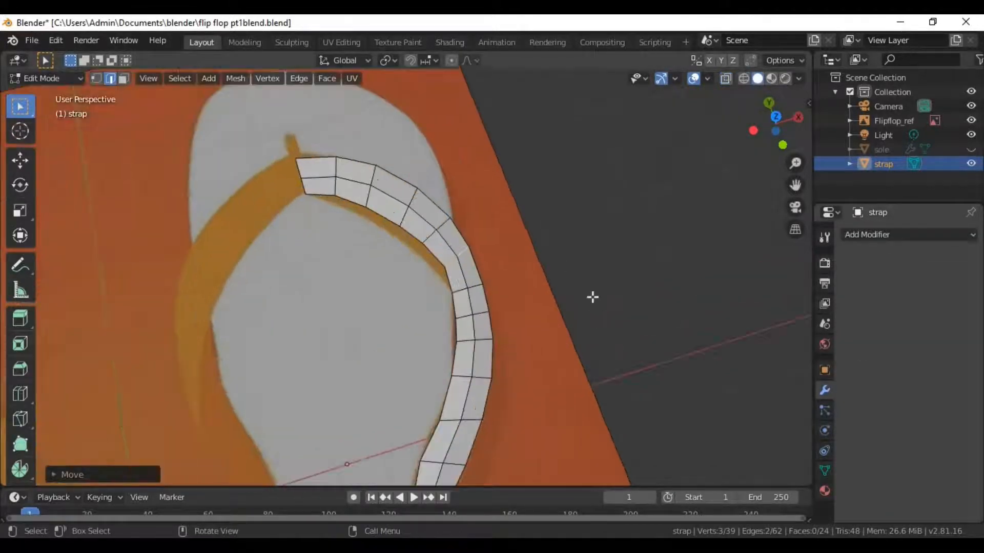
{"action": "mouse_move", "coordinate": [594, 284]}
{"action": "middle_mouse_down"}
{"action": "mouse_move", "coordinate": [604, 255]}
{"action": "mouse_move", "coordinate": [517, 269]}
{"action": "mouse_move", "coordinate": [485, 309]}
{"action": "middle_mouse_up"}
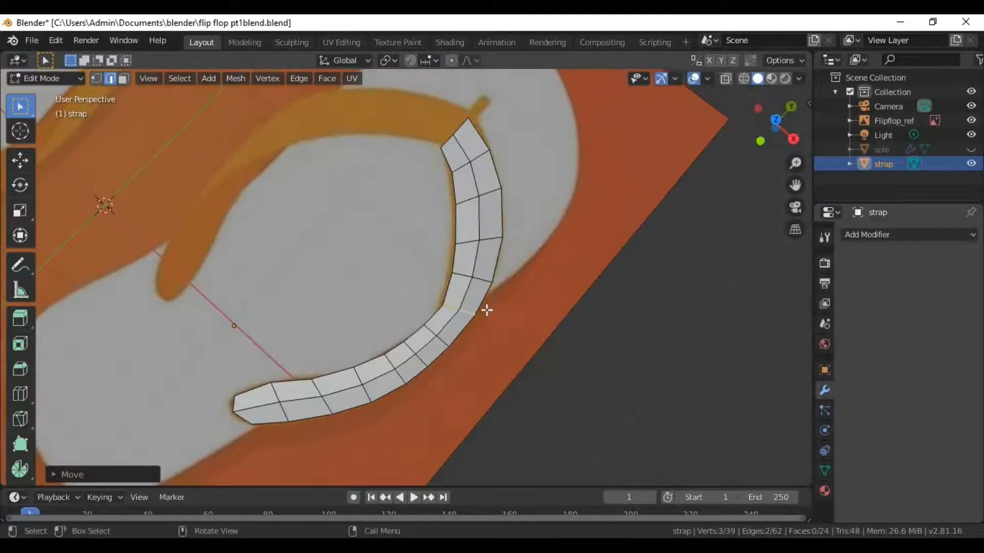
{"action": "scroll", "coordinate": [384, 294], "scroll_direction": "up", "scroll_amount": 4}
{"action": "scroll", "coordinate": [387, 293], "scroll_direction": "up", "scroll_amount": 2}
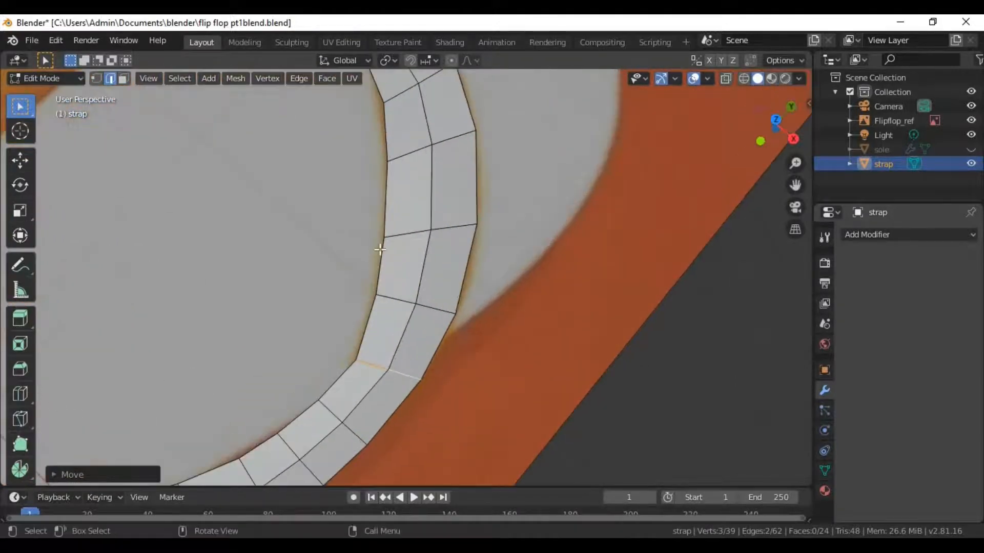
In top view, shift two vertices on the inner edge of the strap's bend slightly inward to smooth its outline along the reference
{"action": "key", "text": "1"}
{"action": "left_click", "coordinate": [387, 234]}
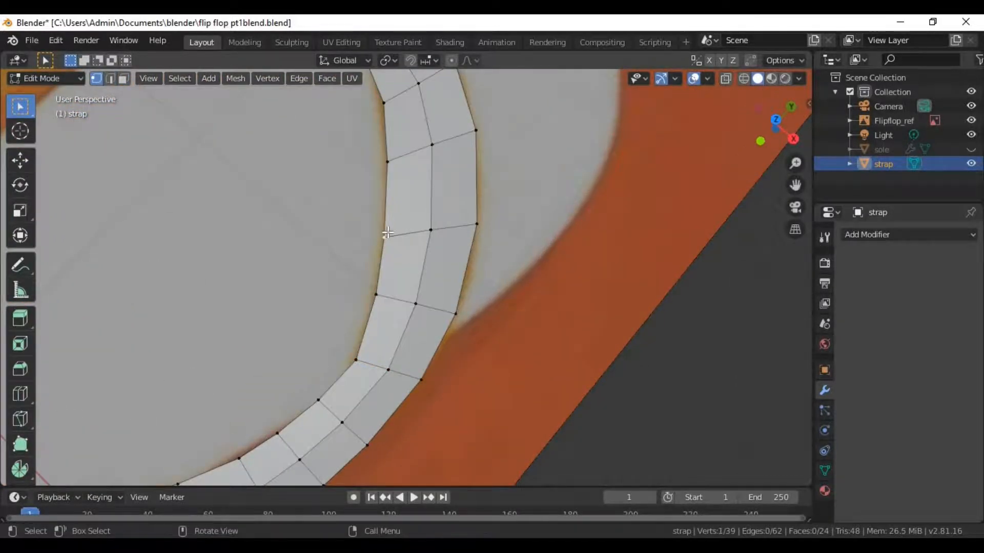
{"action": "key", "text": "KP_7"}
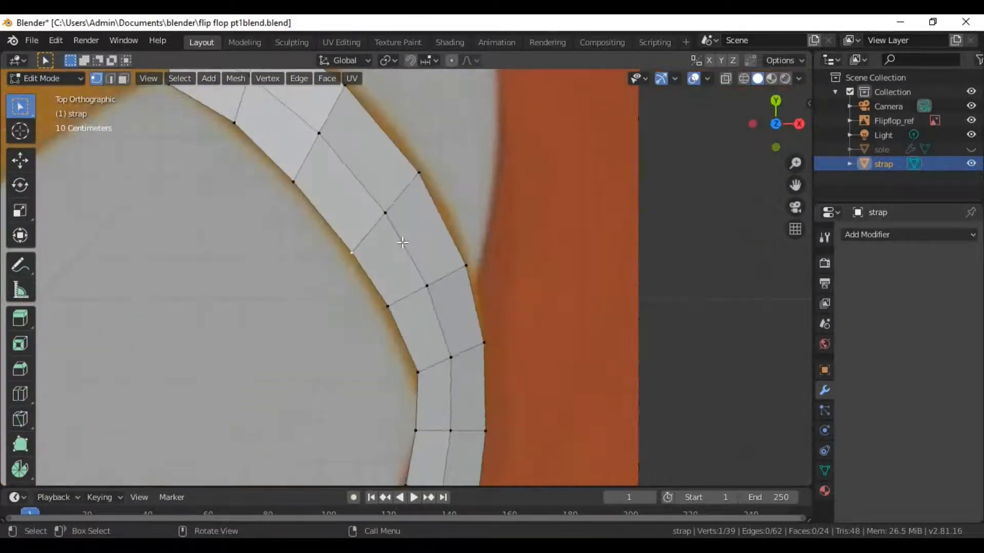
{"action": "left_click", "coordinate": [384, 306]}
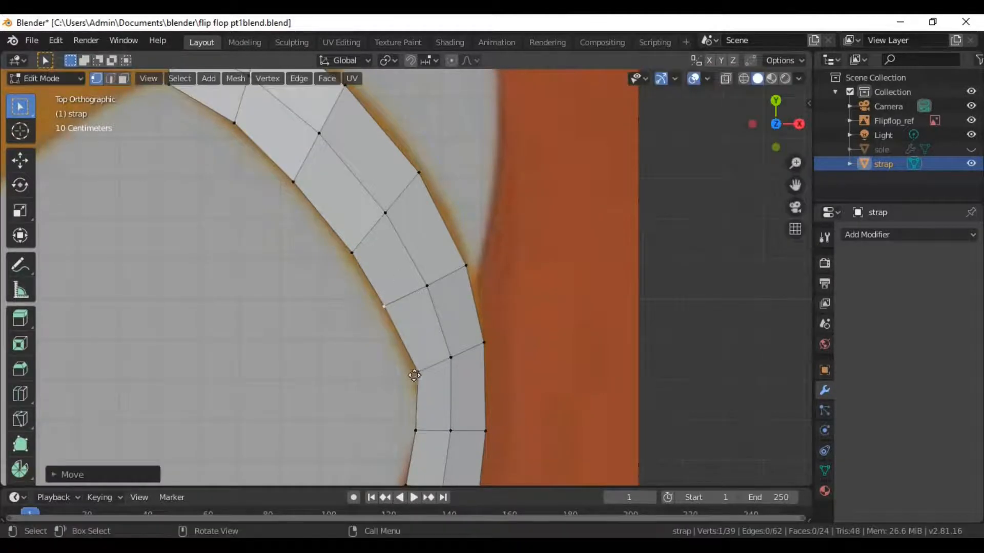
{"action": "left_click", "coordinate": [414, 375]}
{"action": "key", "text": "g"}
{"action": "left_click", "coordinate": [408, 373]}
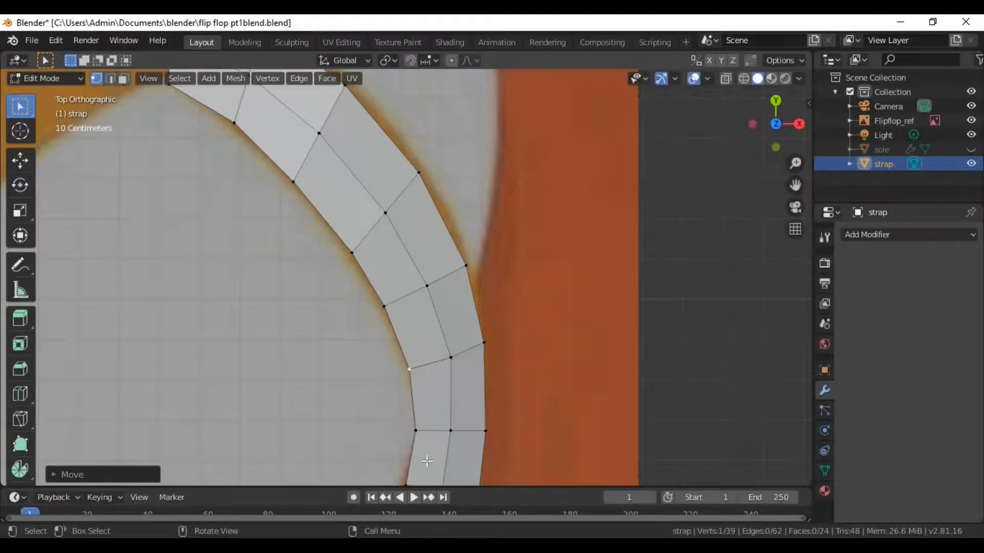
Add a Solidify modifier to the strap and switch to Object Mode
{"action": "scroll", "coordinate": [427, 461], "scroll_direction": "down", "scroll_amount": 2}
{"action": "scroll", "coordinate": [407, 441], "scroll_direction": "down", "scroll_amount": 8}
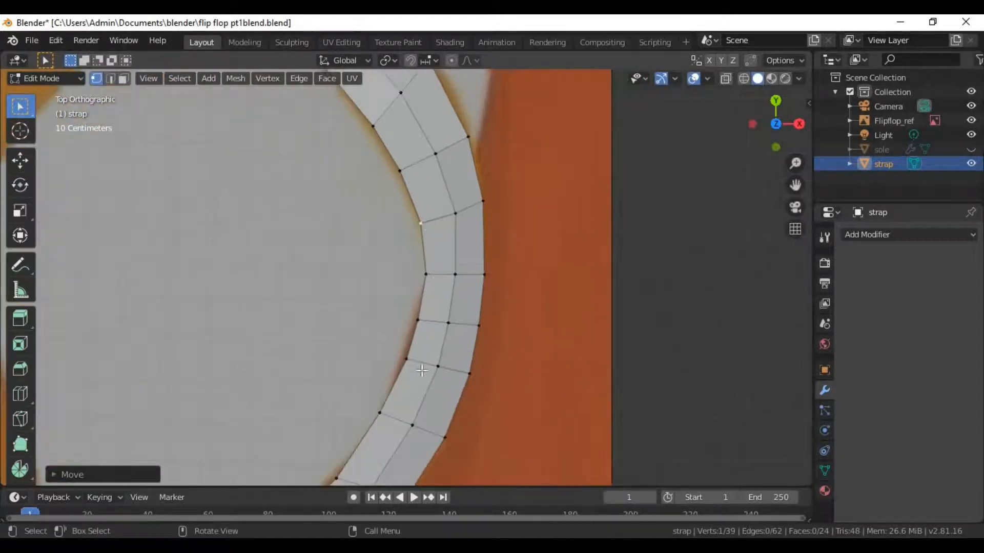
{"action": "middle_click_drag", "start_coordinate": [473, 390], "coordinate": [508, 430]}
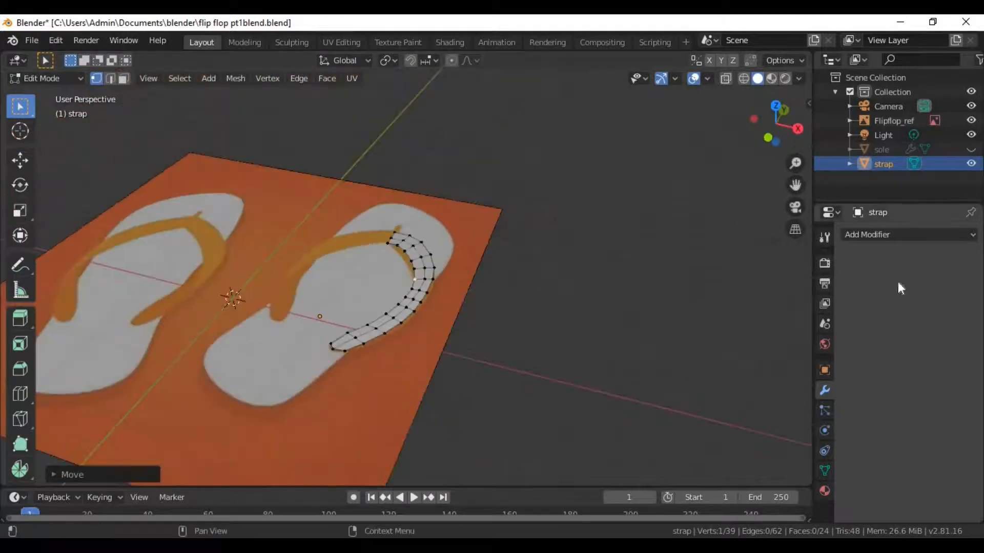
{"action": "left_click", "coordinate": [916, 234]}
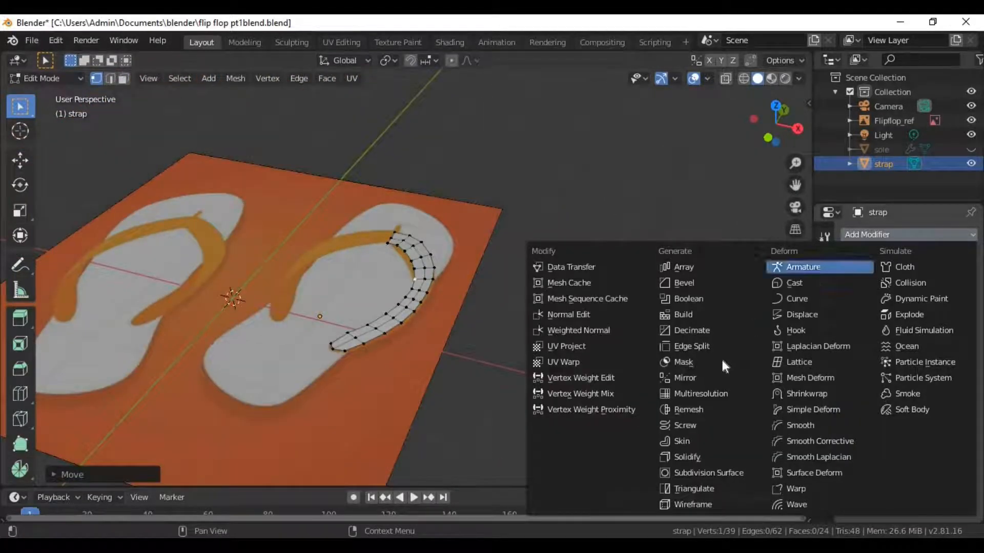
{"action": "left_click", "coordinate": [692, 456]}
{"action": "scroll", "coordinate": [564, 369], "scroll_direction": "up", "scroll_amount": 4}
{"action": "middle_click_drag", "start_coordinate": [594, 346], "coordinate": [822, 323]}
{"action": "key", "text": "Tab"}
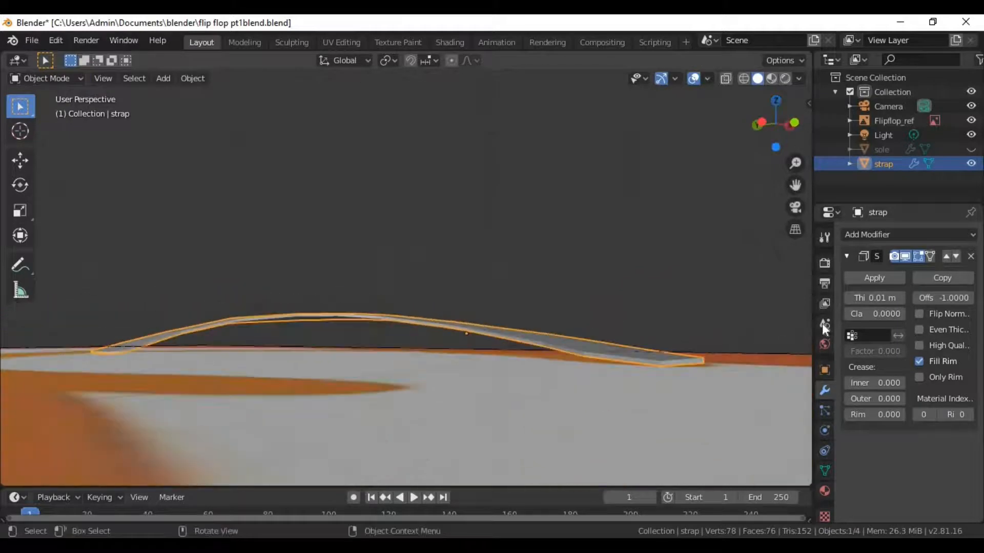
Set the Solidify thickness to 0.03 m and apply the modifier to the strap
{"action": "left_click", "coordinate": [902, 298]}
{"action": "left_click", "coordinate": [901, 299]}
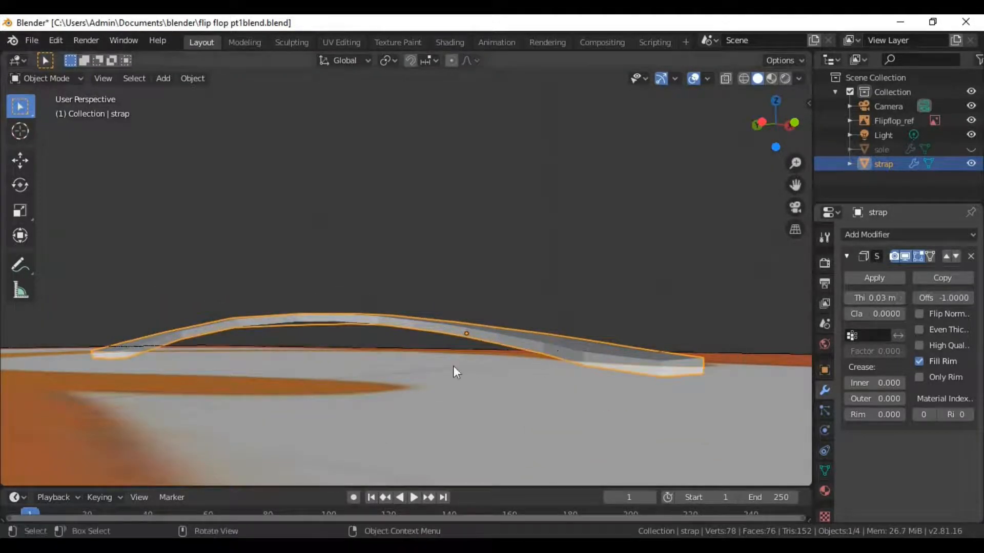
{"action": "middle_click_drag", "start_coordinate": [453, 366], "coordinate": [813, 354]}
{"action": "left_click", "coordinate": [872, 279]}
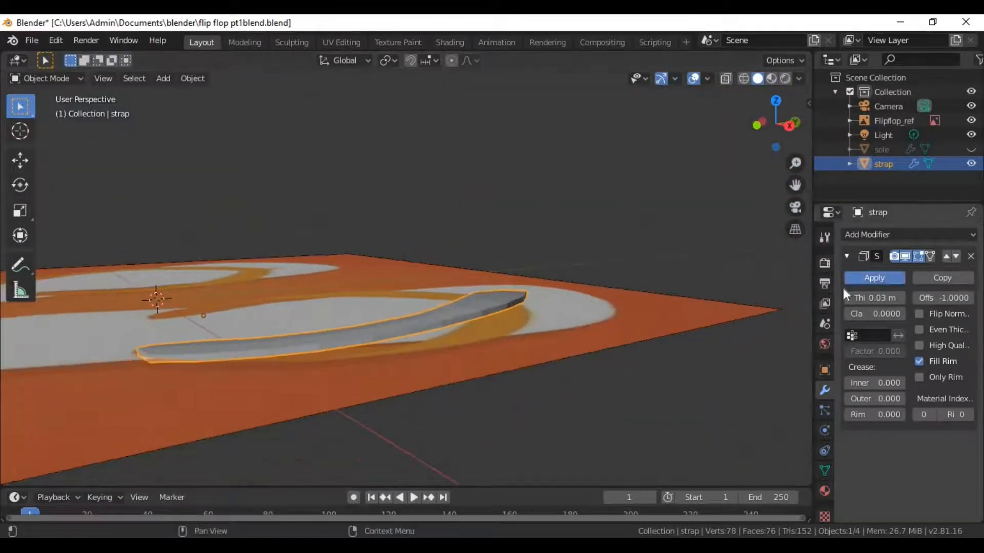
{"action": "middle_click_drag", "start_coordinate": [641, 317], "coordinate": [480, 335]}
In Edit Mode, cut two lengthwise edge loops around the strap's side walls, one slid about -0.49 toward the underside and one centred above it
{"action": "key", "text": "Tab"}
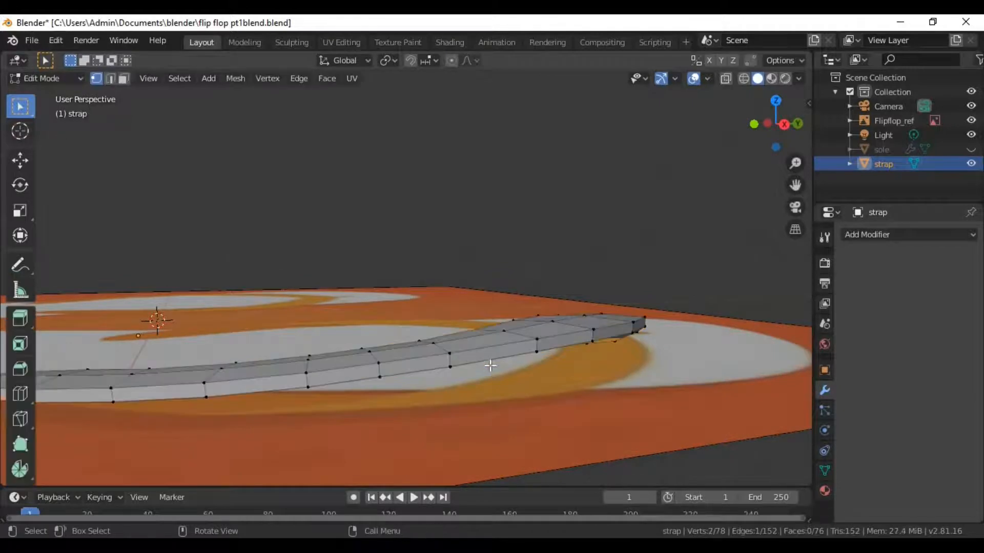
{"action": "key", "text": "ctrl+r"}
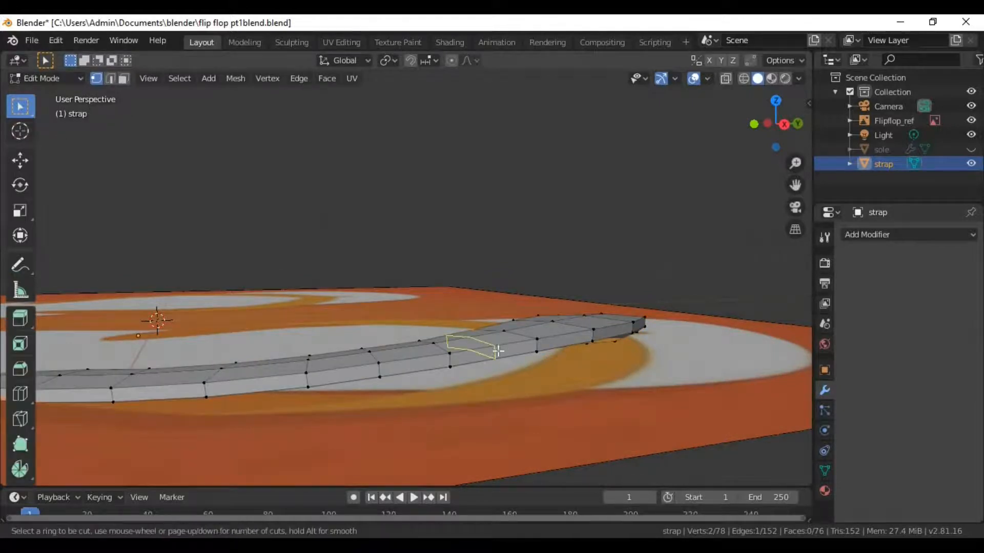
{"action": "left_click", "coordinate": [537, 348]}
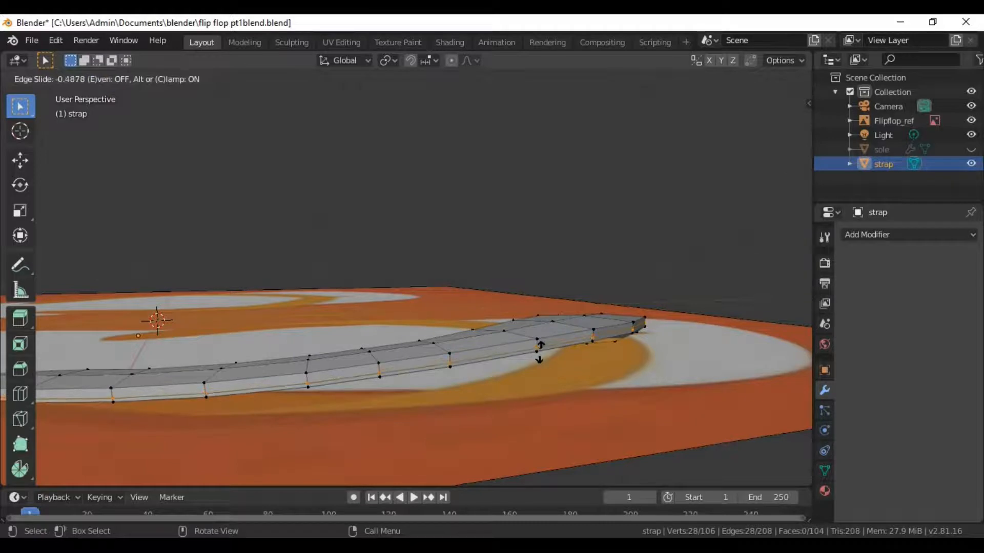
{"action": "left_click", "coordinate": [540, 351]}
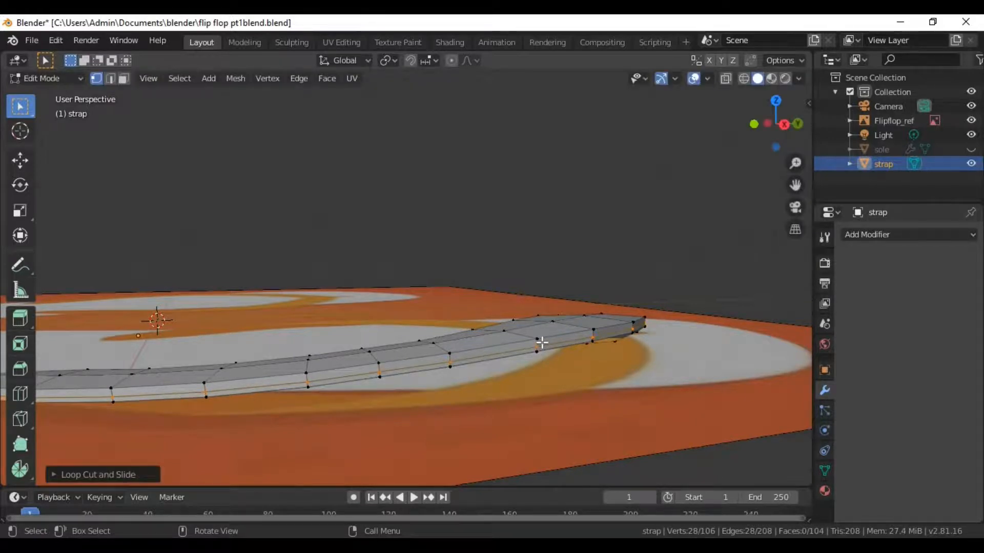
{"action": "key", "text": "ctrl+r"}
{"action": "left_click", "coordinate": [536, 342]}
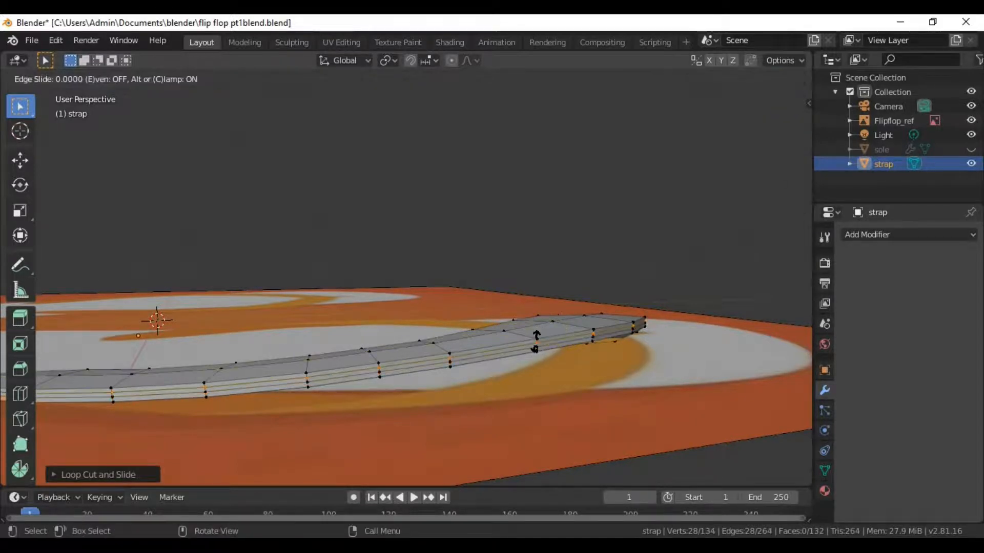
{"action": "left_click", "coordinate": [536, 341]}
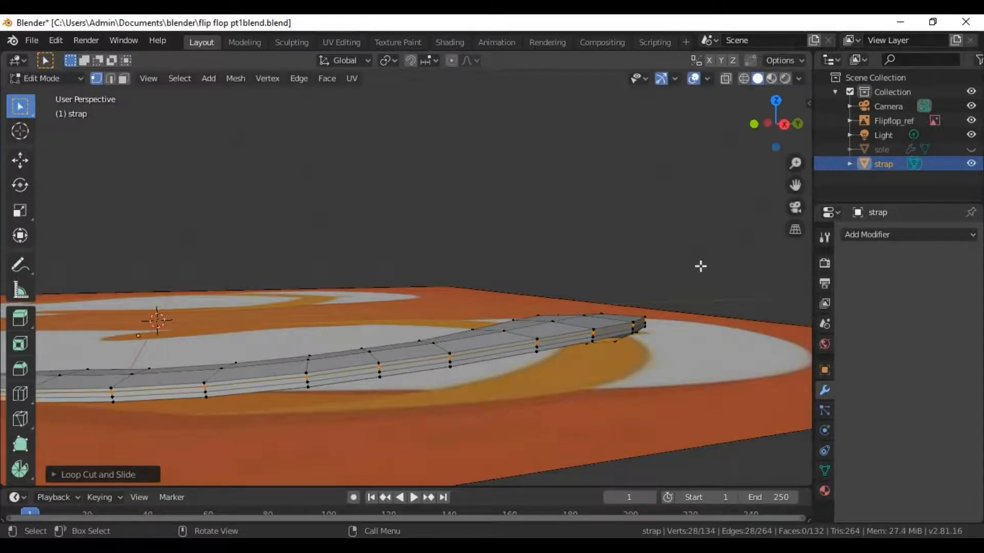
{"action": "left_click", "coordinate": [701, 266]}
Cut two lengthwise edge loops along the strap's top, one slid -0.5 toward the outer edge and one about 0.35 toward the inner edge
{"action": "middle_click_drag", "start_coordinate": [637, 368], "coordinate": [455, 317]}
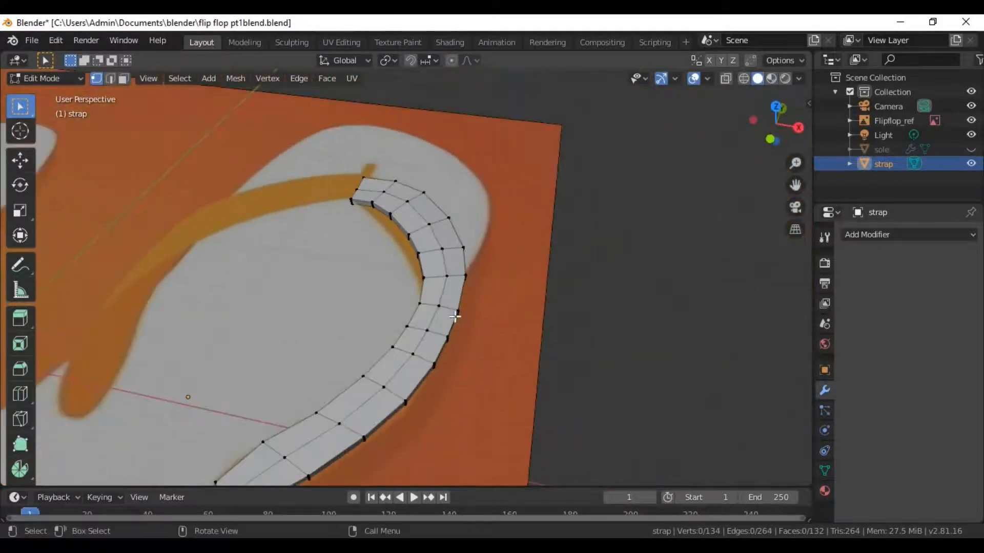
{"action": "key", "text": "ctrl+r"}
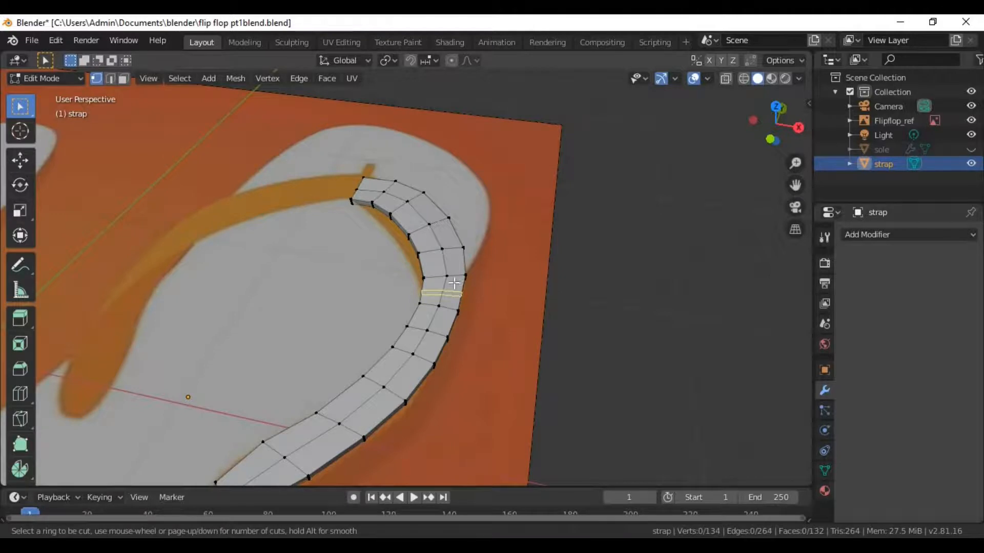
{"action": "left_click", "coordinate": [459, 278]}
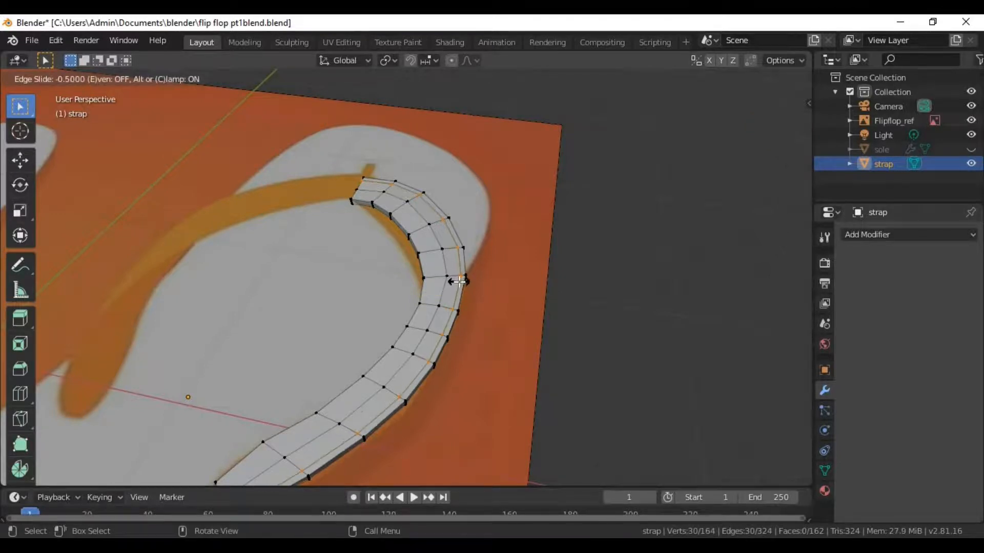
{"action": "left_click", "coordinate": [459, 281]}
{"action": "key", "text": "ctrl+r"}
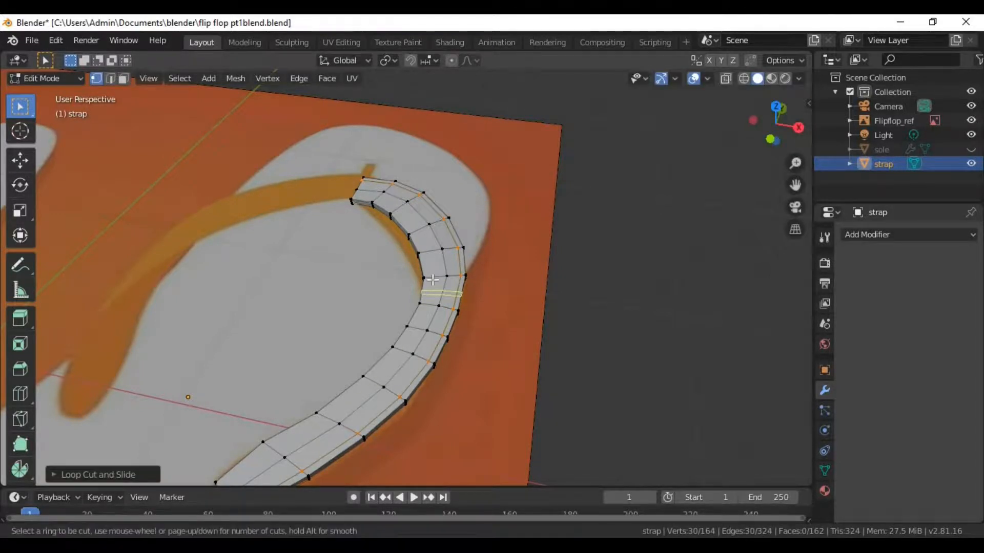
{"action": "left_click", "coordinate": [433, 280]}
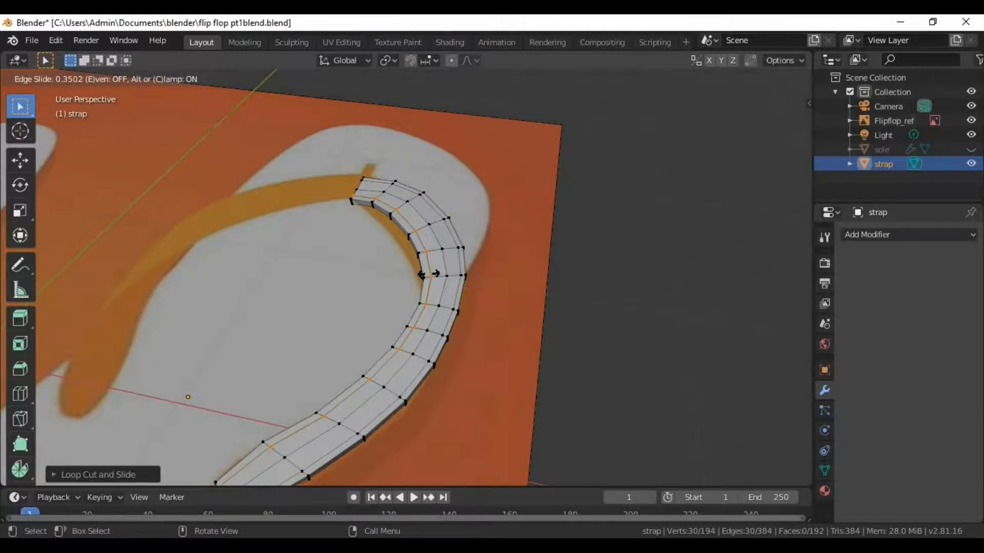
{"action": "left_click", "coordinate": [428, 273]}
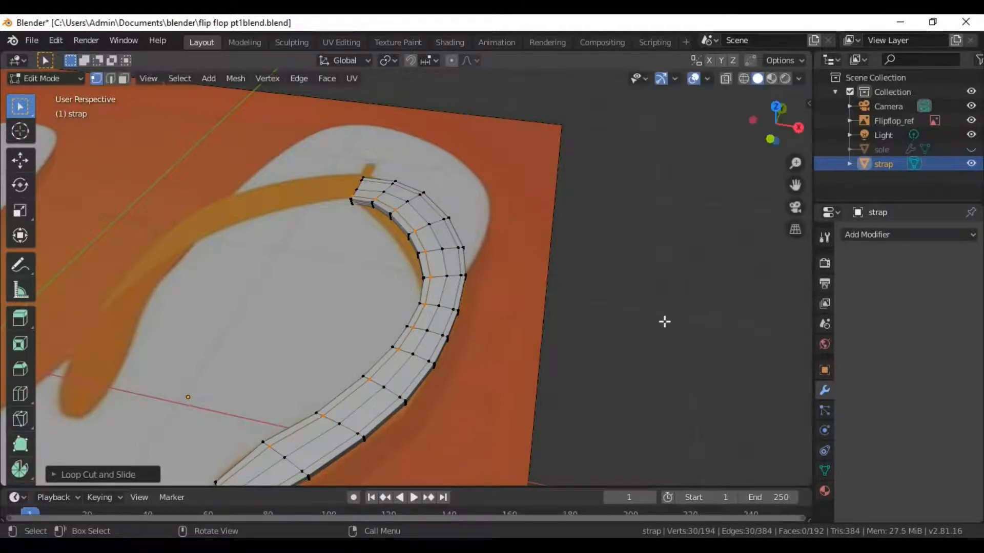
Add a Subdivision Surface modifier to the strap and shade it smooth in Object Mode
{"action": "scroll", "coordinate": [423, 344], "scroll_direction": "down", "scroll_amount": 2}
{"action": "key", "text": "alt+a"}
{"action": "left_click", "coordinate": [902, 232]}
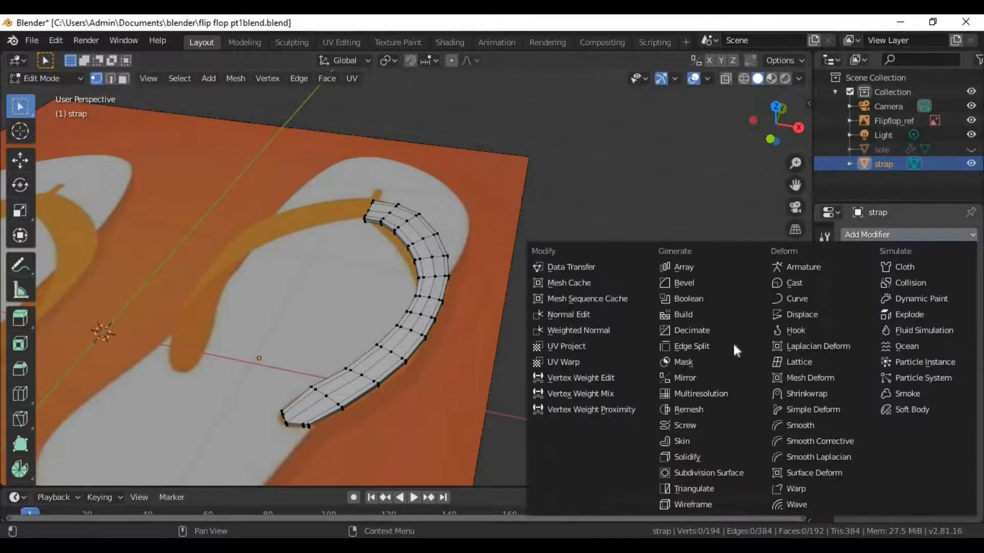
{"action": "left_click", "coordinate": [712, 472]}
{"action": "scroll", "coordinate": [495, 420], "scroll_direction": "up", "scroll_amount": 2}
{"action": "middle_click_drag", "start_coordinate": [495, 420], "coordinate": [389, 328]}
{"action": "key", "text": "Tab"}
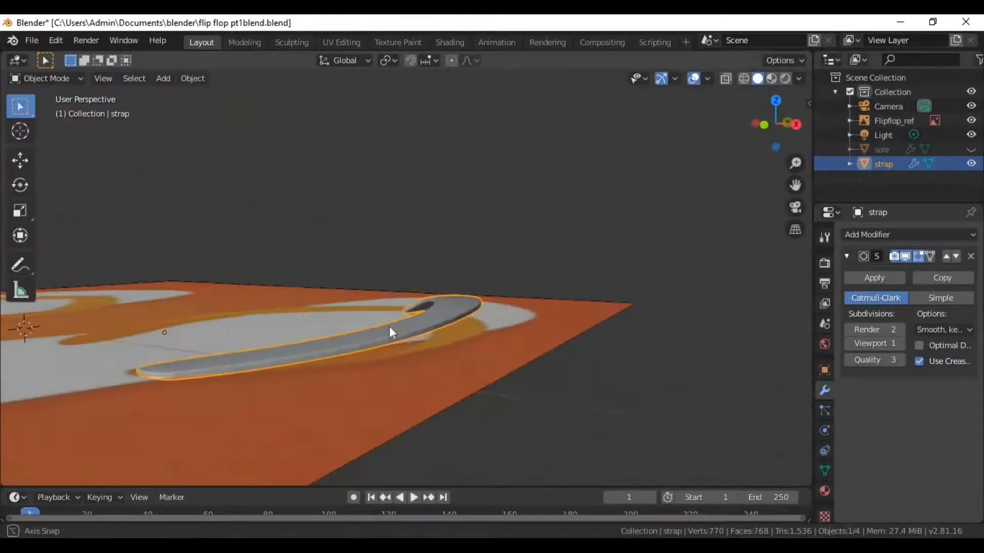
{"action": "right_click", "coordinate": [383, 319]}
{"action": "left_click", "coordinate": [376, 285]}
{"action": "middle_click_drag", "start_coordinate": [395, 368], "coordinate": [128, 451]}
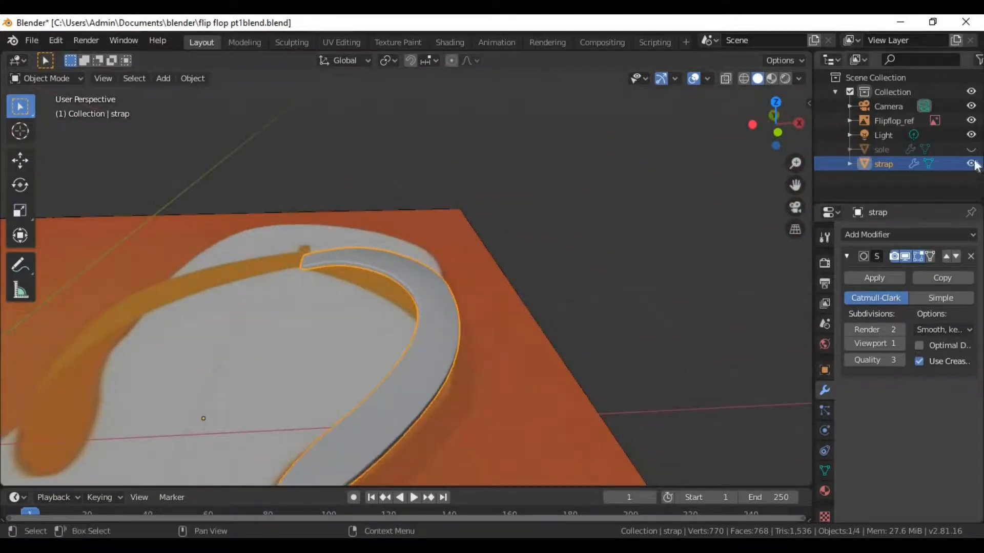
Unhide the sole and, in right view, raise the strap about 0.06 m along Z onto the sole's upper surface
{"action": "left_click", "coordinate": [970, 149]}
{"action": "scroll", "coordinate": [391, 343], "scroll_direction": "down", "scroll_amount": 5}
{"action": "middle_click_drag", "start_coordinate": [391, 342], "coordinate": [456, 325]}
{"action": "left_click", "coordinate": [392, 323]}
{"action": "left_click", "coordinate": [423, 307]}
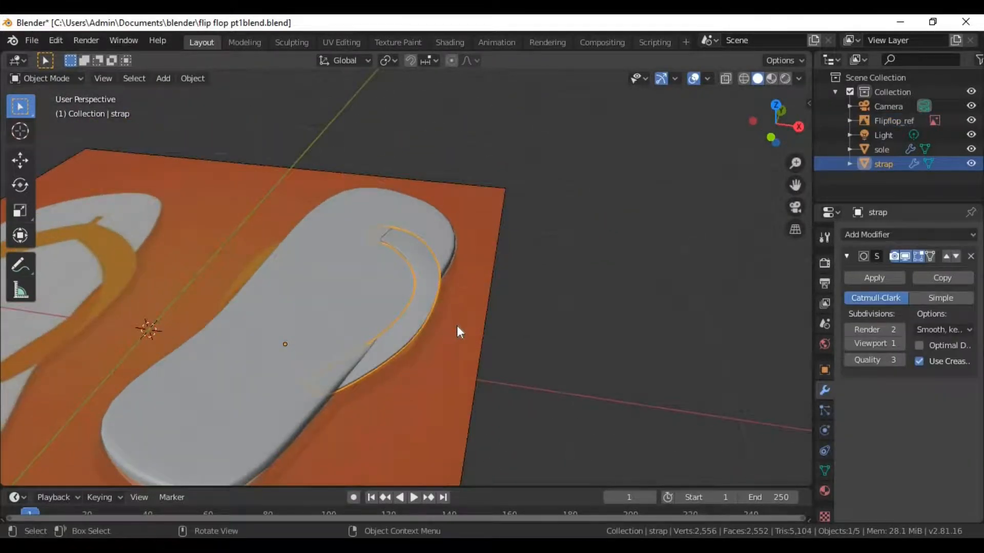
{"action": "key", "text": "KP_3"}
{"action": "scroll", "coordinate": [456, 325], "scroll_direction": "up", "scroll_amount": 2}
{"action": "key", "text": "g"}
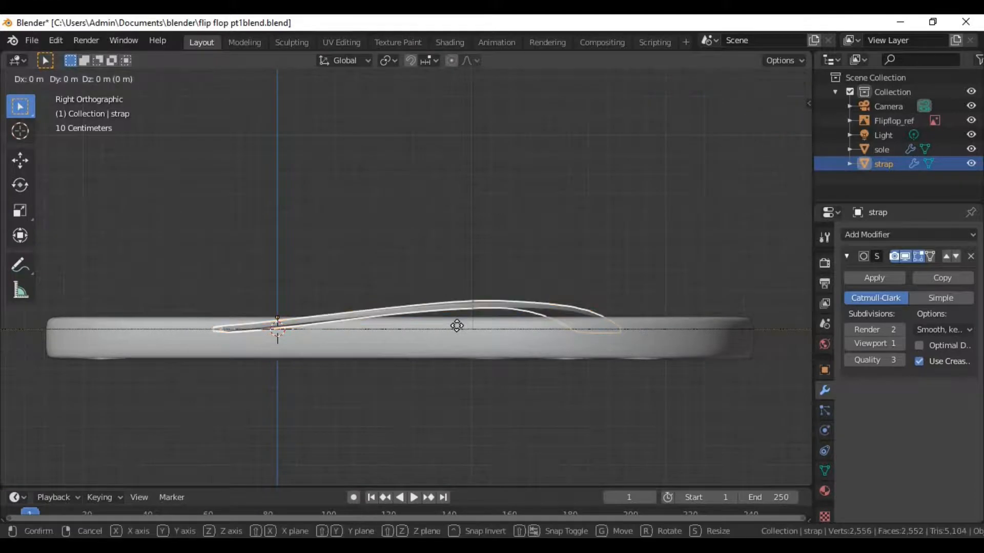
{"action": "key", "text": "z"}
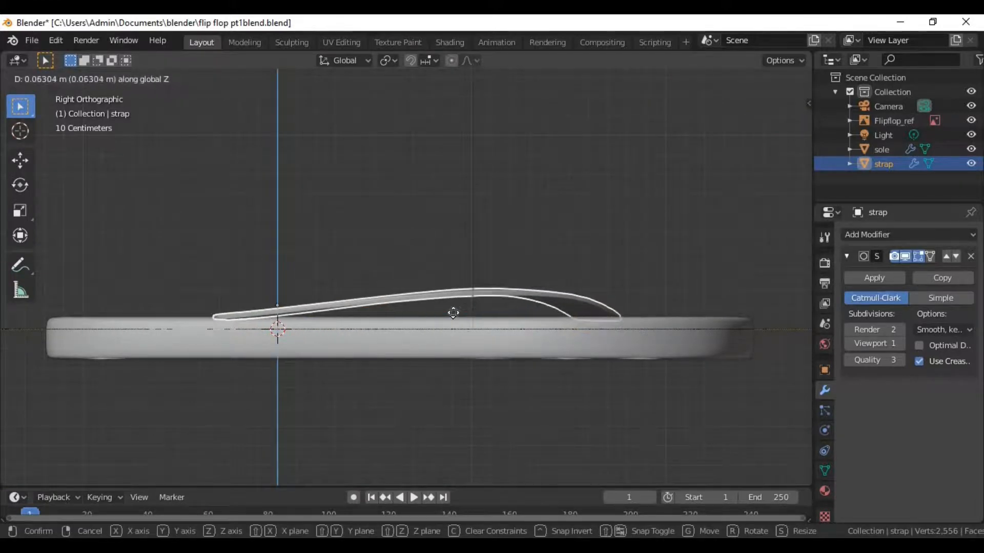
{"action": "left_click", "coordinate": [455, 315]}
Move the strap about -0.02 m along X toward the middle of the sole
{"action": "middle_click_drag", "start_coordinate": [454, 314], "coordinate": [501, 384]}
{"action": "scroll", "coordinate": [629, 411], "scroll_direction": "up", "scroll_amount": 5}
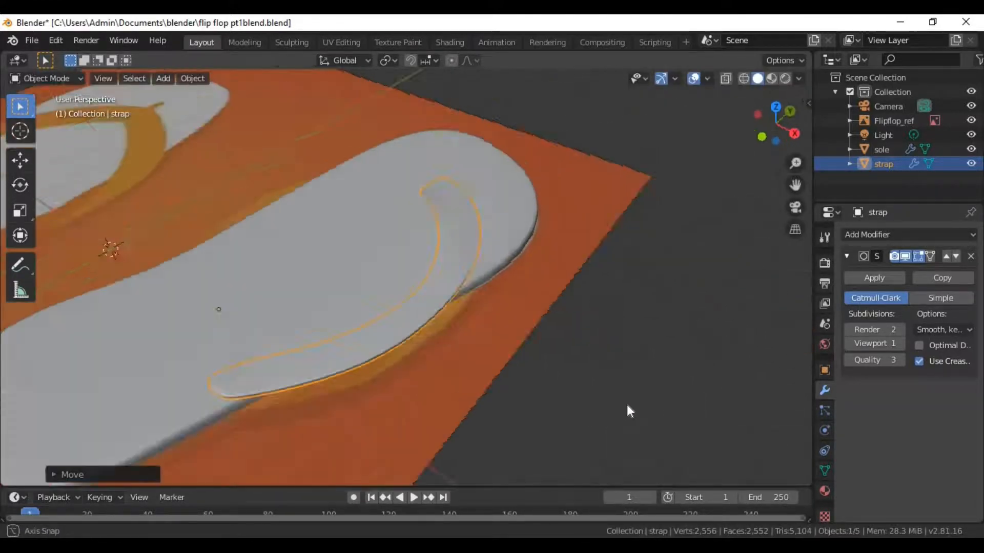
{"action": "middle_click_drag", "start_coordinate": [626, 405], "coordinate": [523, 402]}
{"action": "scroll", "coordinate": [571, 383], "scroll_direction": "down", "scroll_amount": 3}
{"action": "scroll", "coordinate": [520, 398], "scroll_direction": "up", "scroll_amount": 5}
{"action": "middle_click_drag", "start_coordinate": [501, 342], "coordinate": [524, 270]}
{"action": "key", "text": "g"}
{"action": "key", "text": "x"}
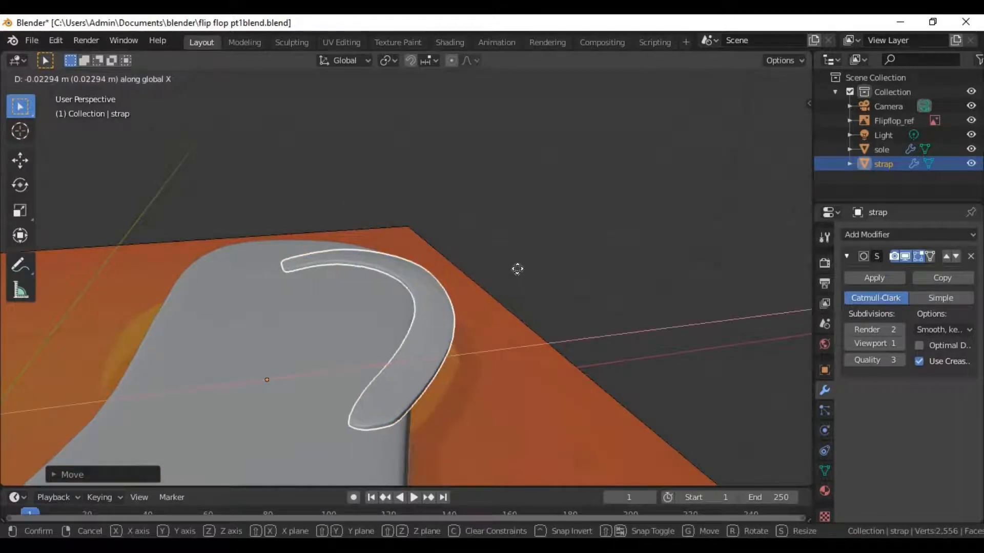
{"action": "left_click", "coordinate": [518, 269]}
Switch to see-through wireframe display and move the strap about 0.02 m along X to line it up with the reference image
{"action": "middle_click_drag", "start_coordinate": [521, 282], "coordinate": [522, 403]}
{"action": "scroll", "coordinate": [543, 393], "scroll_direction": "down", "scroll_amount": 4}
{"action": "scroll", "coordinate": [518, 377], "scroll_direction": "up", "scroll_amount": 4}
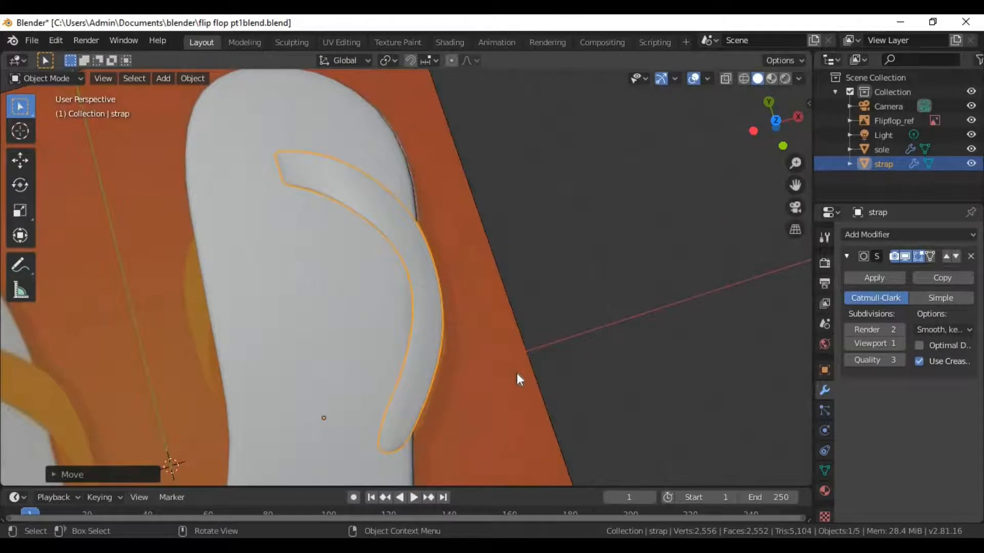
{"action": "key", "text": "alt+z"}
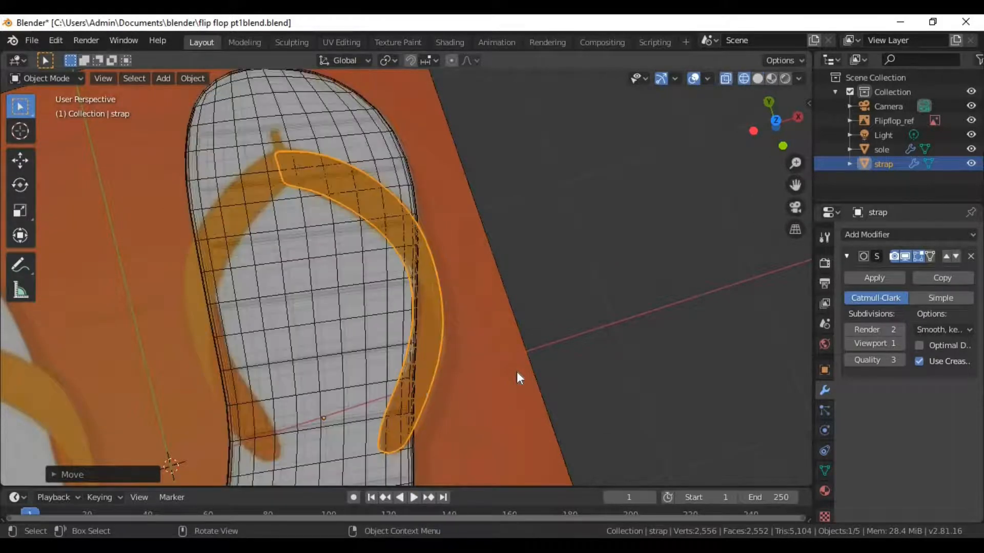
{"action": "key", "text": "g"}
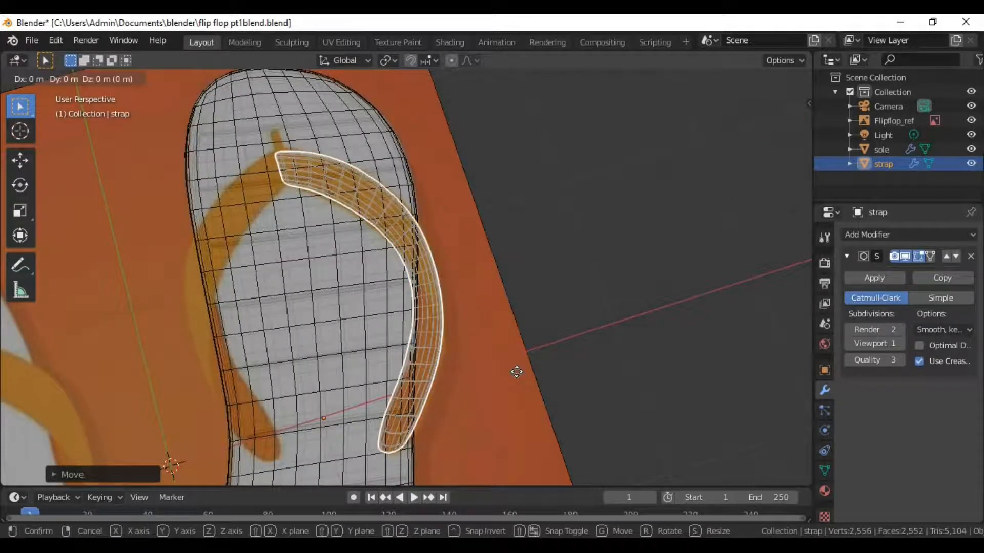
{"action": "key", "text": "x"}
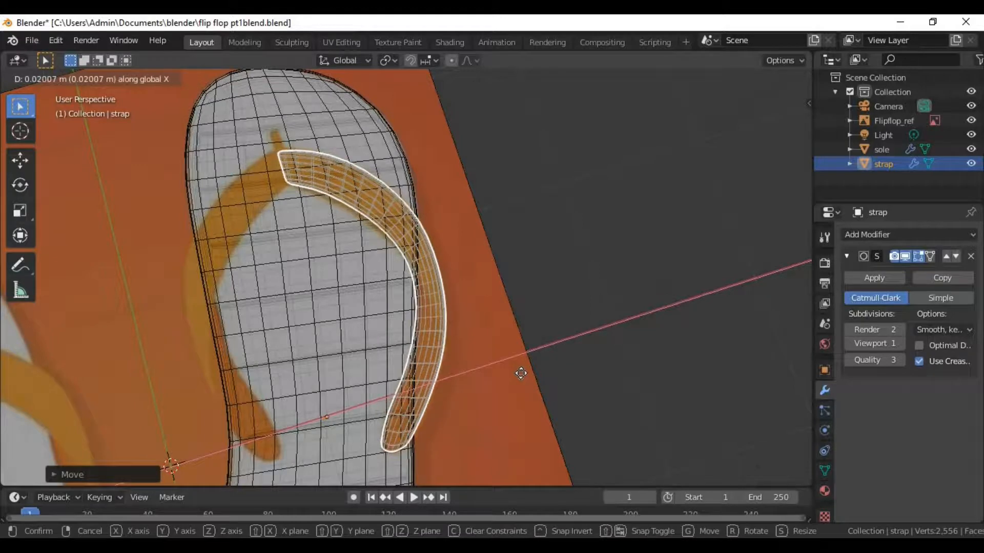
{"action": "left_click", "coordinate": [530, 351]}
{"action": "key", "text": "r"}
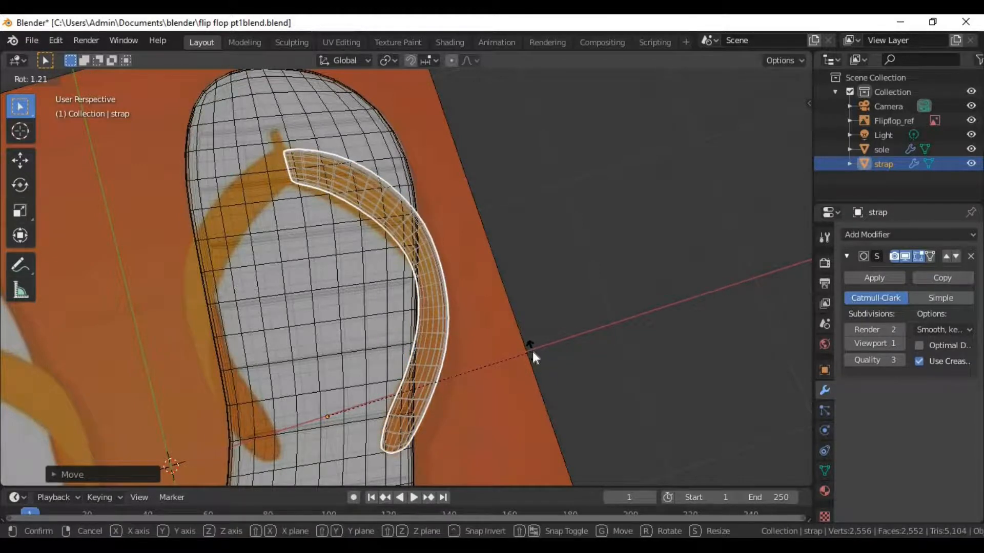
{"action": "left_click", "coordinate": [533, 352]}
{"action": "key", "text": "ctrl+z"}
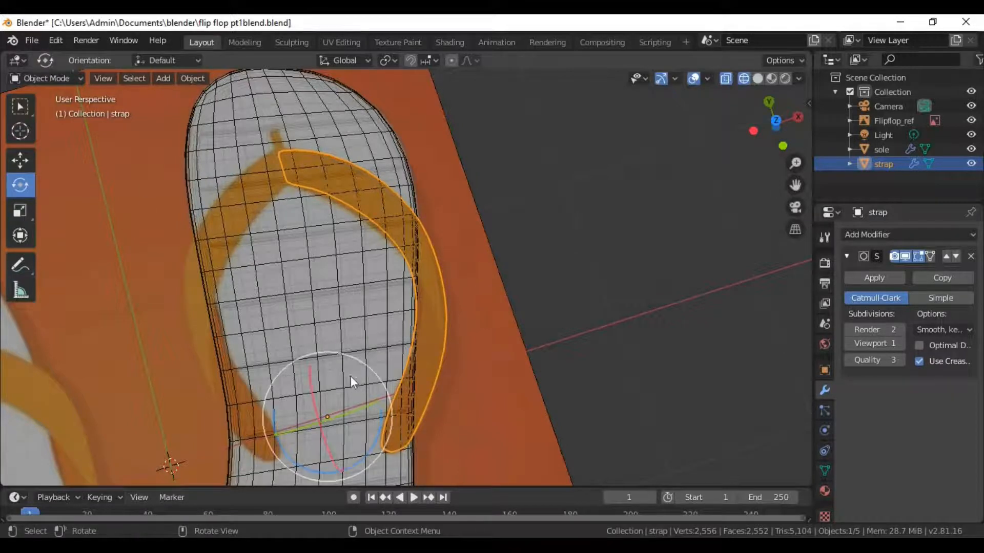
Rotate the strap slightly about Z and shift it about -0.02 m along X, returning to solid display
{"action": "left_click_drag", "start_coordinate": [376, 438], "coordinate": [379, 436]}
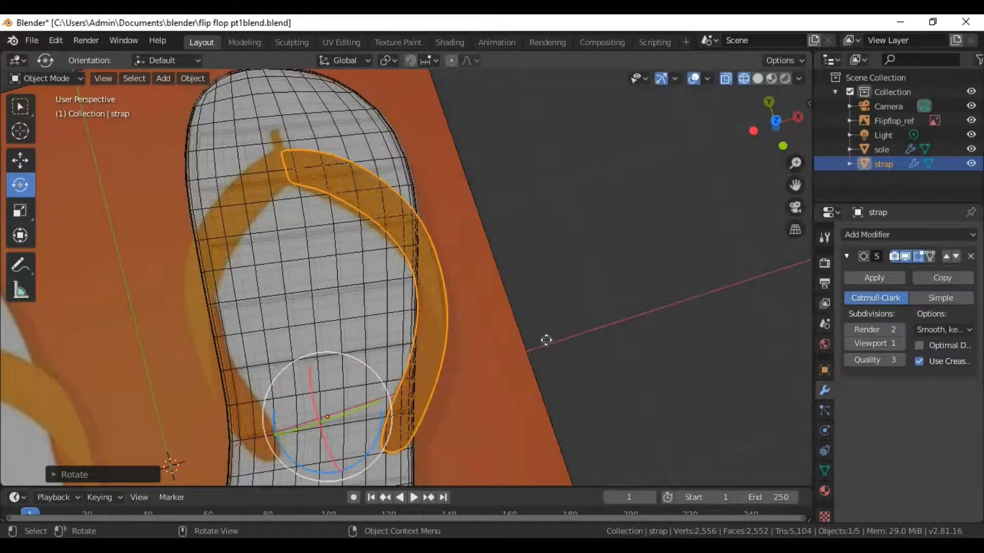
{"action": "key", "text": "g"}
{"action": "key", "text": "x"}
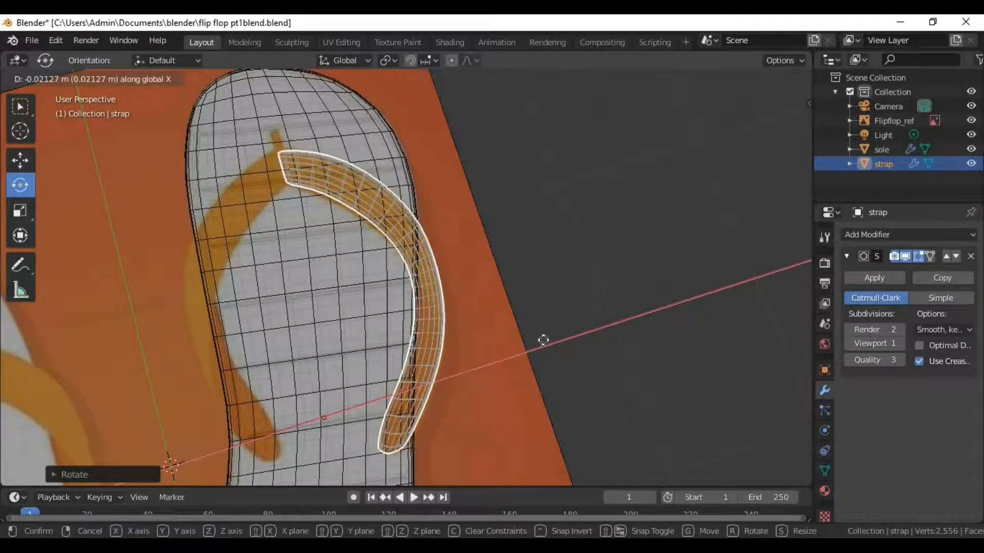
{"action": "left_click", "coordinate": [567, 332]}
{"action": "key", "text": "alt+z"}
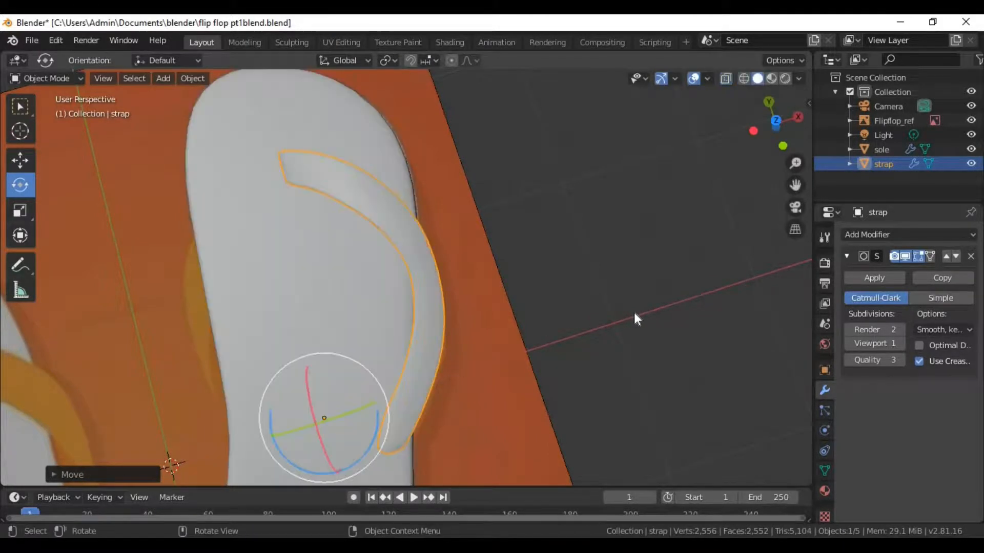
Deselect the strap and examine how it sits on the sole, especially at its front end
{"action": "left_click", "coordinate": [556, 317]}
{"action": "middle_click_drag", "start_coordinate": [555, 317], "coordinate": [417, 351]}
{"action": "scroll", "coordinate": [415, 345], "scroll_direction": "up", "scroll_amount": 6}
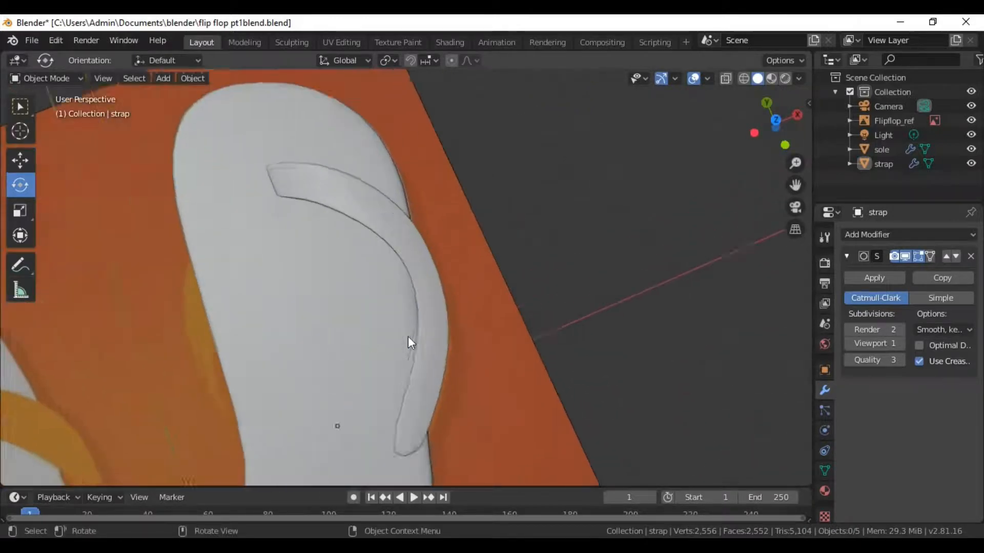
{"action": "scroll", "coordinate": [452, 281], "scroll_direction": "down", "scroll_amount": 4}
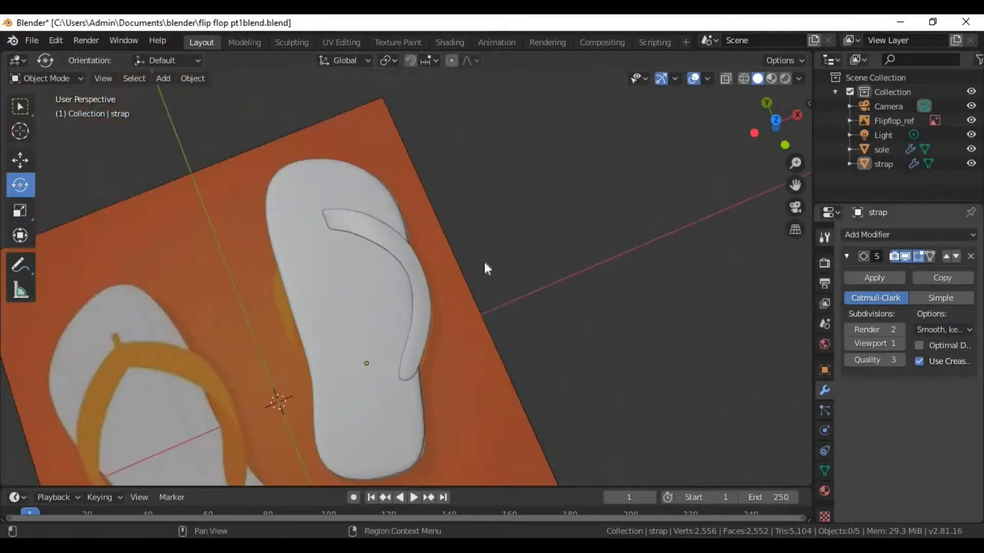
{"action": "scroll", "coordinate": [368, 254], "scroll_direction": "up", "scroll_amount": 6}
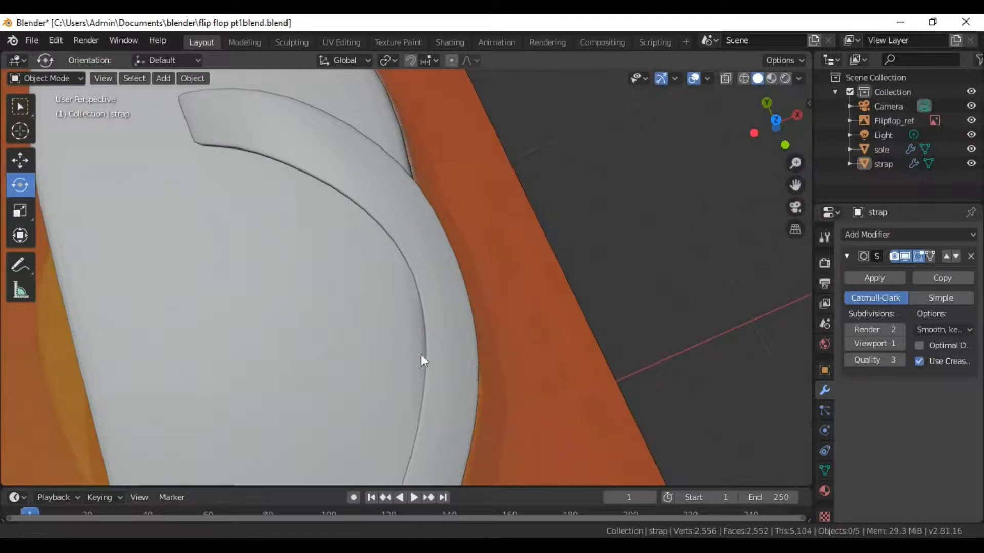
{"action": "middle_click_drag", "start_coordinate": [421, 355], "coordinate": [542, 479], "text": "shift"}
{"action": "scroll", "coordinate": [396, 286], "scroll_direction": "up", "scroll_amount": 2}
{"action": "middle_click_drag", "start_coordinate": [431, 312], "coordinate": [504, 340], "text": "shift"}
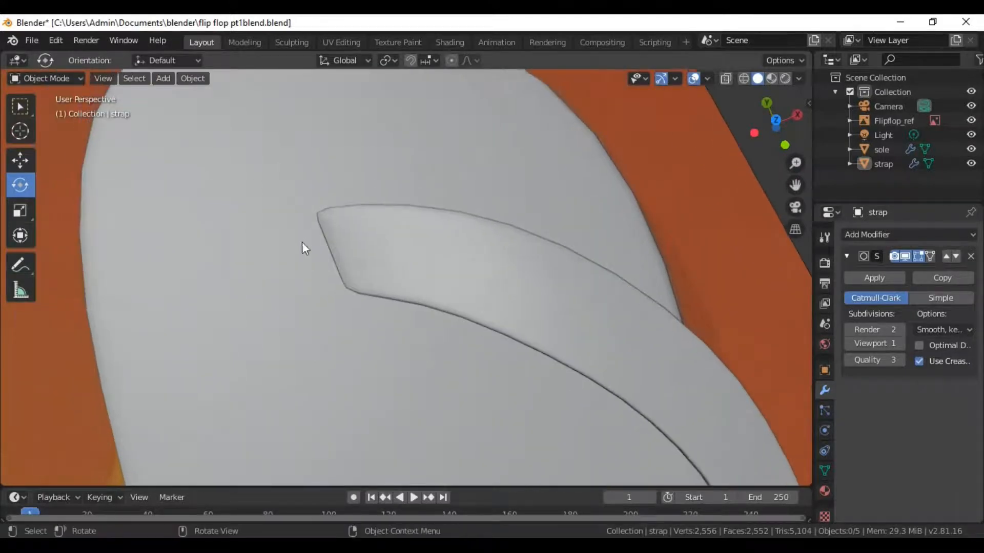
In the strap's Edit Mode, select the middle vertex of its front end and snap the 3D cursor to it
{"action": "left_click", "coordinate": [334, 250]}
{"action": "key", "text": "Tab"}
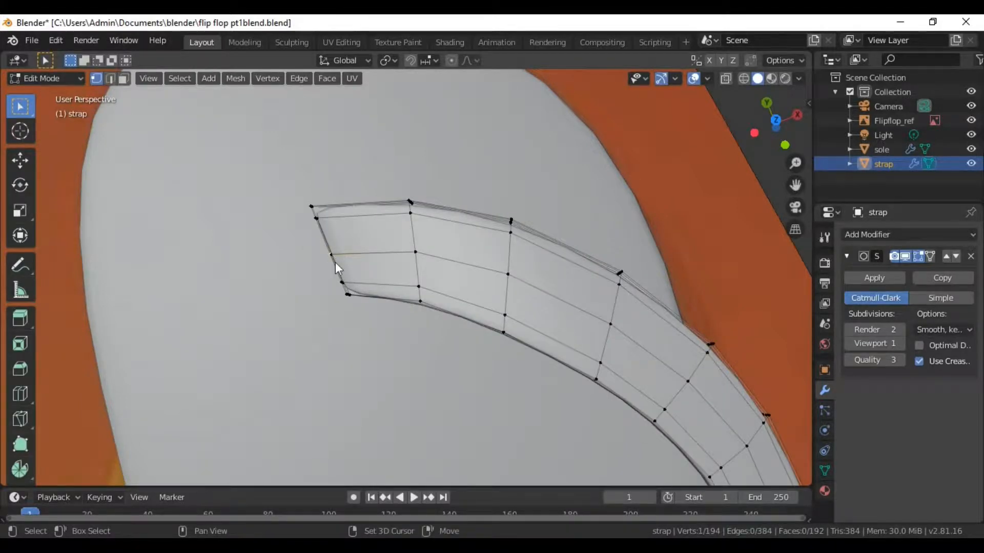
{"action": "key", "text": "shift+s"}
{"action": "left_click", "coordinate": [339, 272]}
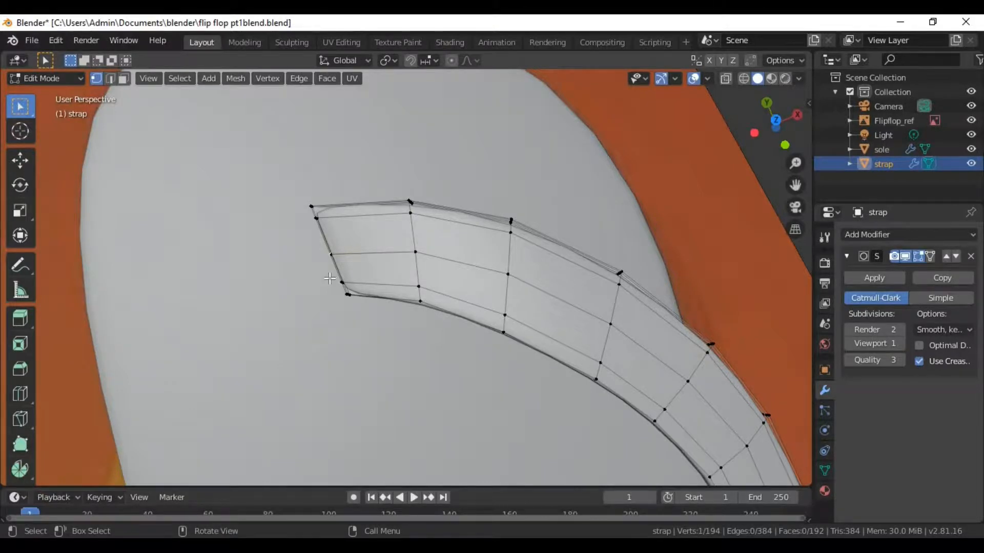
{"action": "key", "text": "shift+s"}
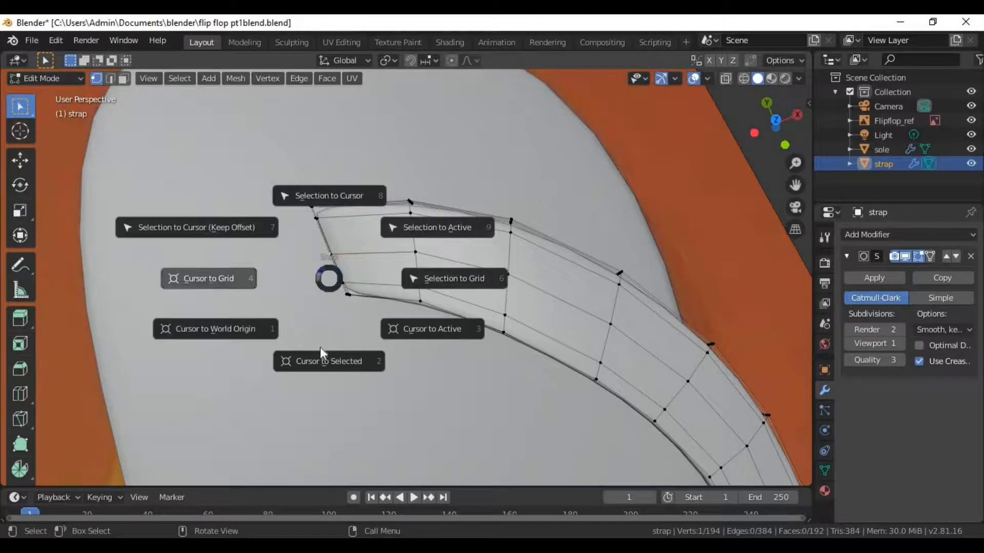
{"action": "left_click", "coordinate": [335, 365]}
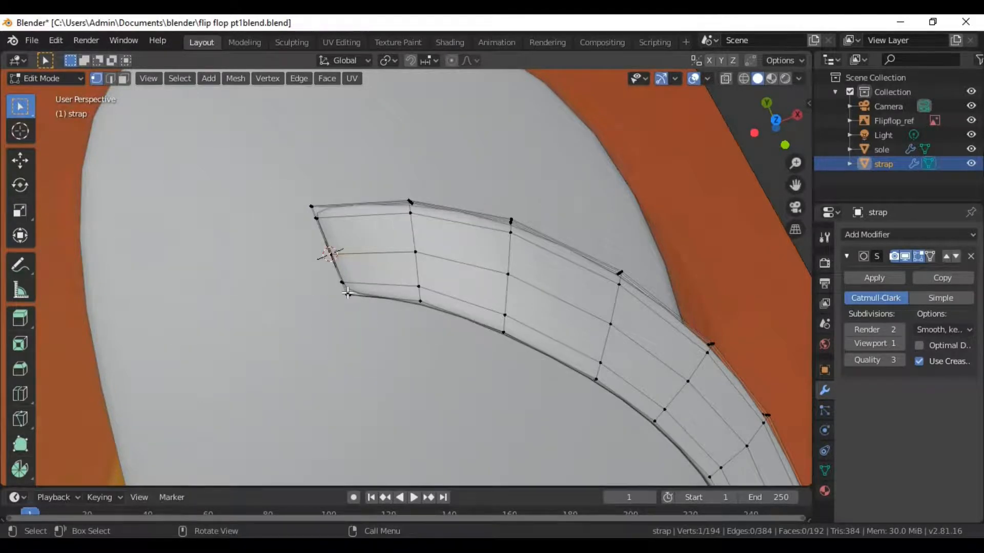
Set the transform pivot point to 3D Cursor, check the strap in Object Mode and return to Edit Mode
{"action": "left_click", "coordinate": [387, 61]}
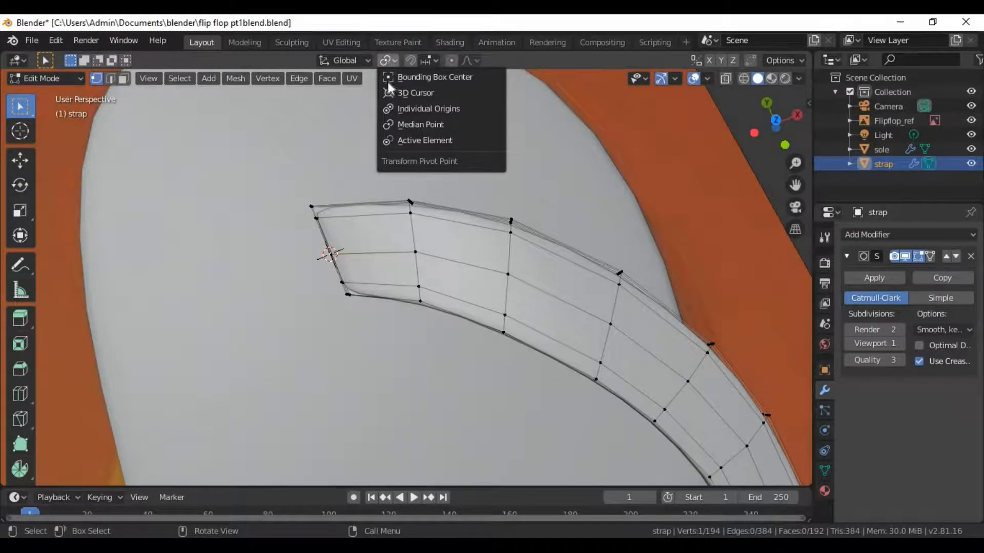
{"action": "left_click", "coordinate": [394, 96]}
{"action": "scroll", "coordinate": [373, 167], "scroll_direction": "down", "scroll_amount": 2}
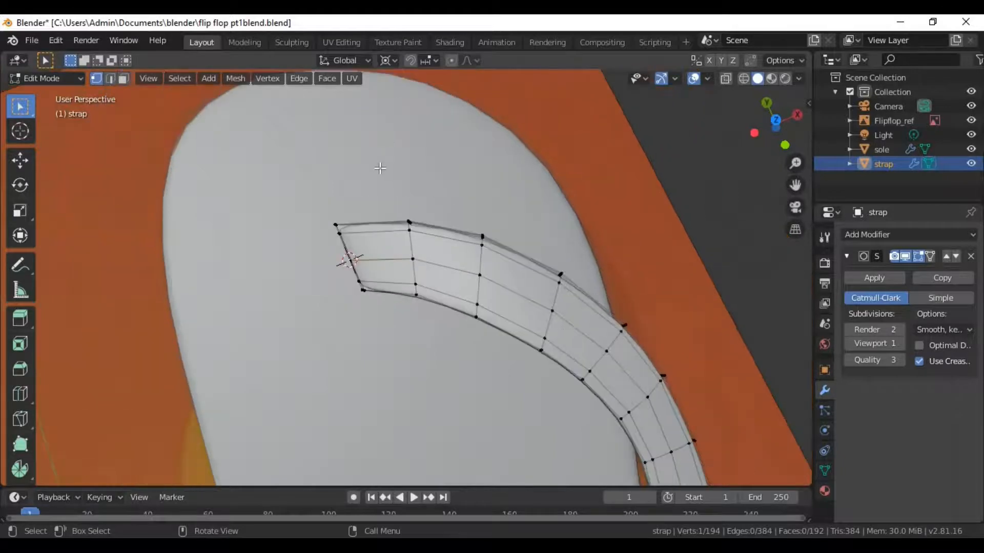
{"action": "scroll", "coordinate": [373, 168], "scroll_direction": "up", "scroll_amount": 3}
{"action": "key", "text": "Tab"}
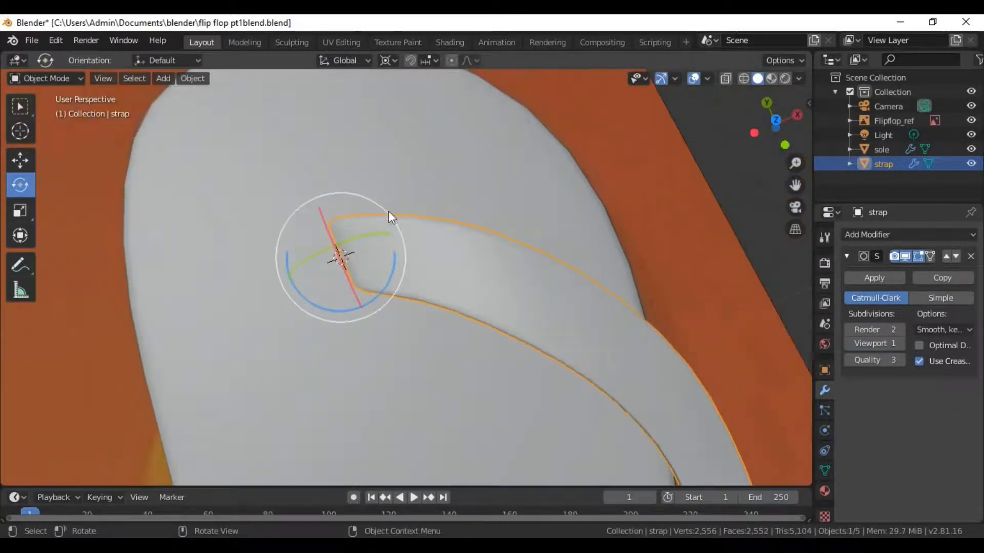
{"action": "key", "text": "Tab"}
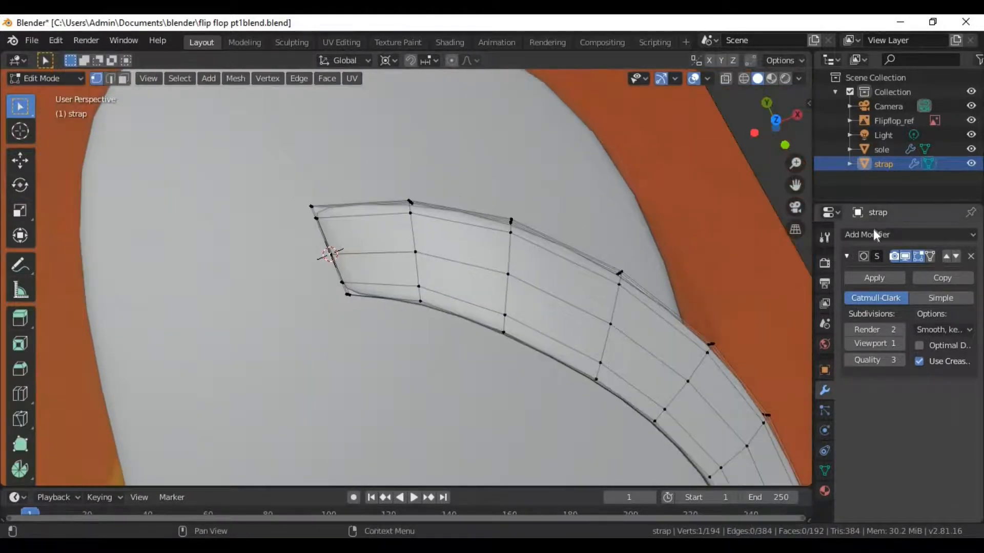
Add a Mirror modifier on the X axis to the strap and place it above the Subdivision Surface modifier
{"action": "left_click", "coordinate": [874, 234]}
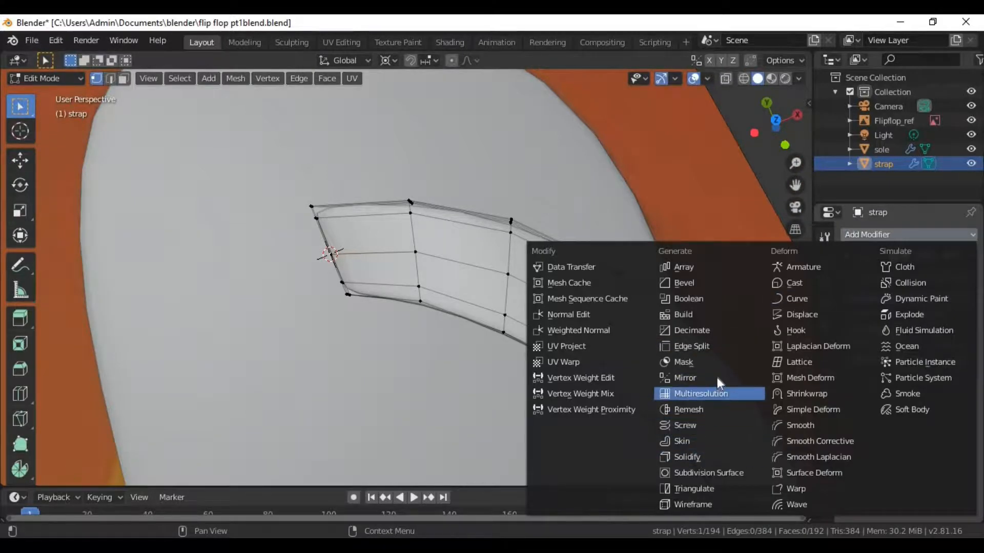
{"action": "left_click", "coordinate": [716, 377]}
{"action": "scroll", "coordinate": [564, 364], "scroll_direction": "down", "scroll_amount": 5}
{"action": "middle_click_drag", "start_coordinate": [564, 365], "coordinate": [507, 264]}
{"action": "scroll", "coordinate": [522, 297], "scroll_direction": "up", "scroll_amount": 5}
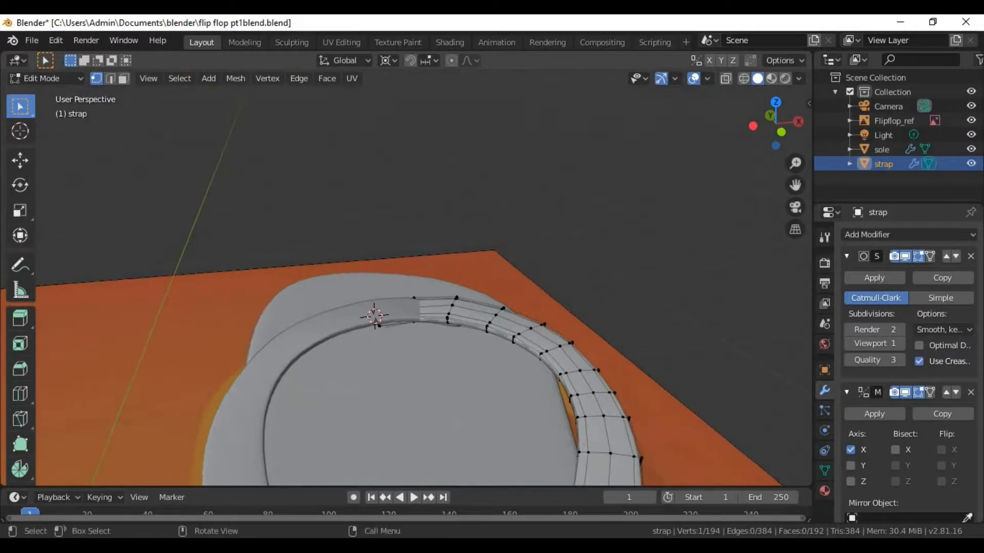
{"action": "scroll", "coordinate": [549, 374], "scroll_direction": "down", "scroll_amount": 4}
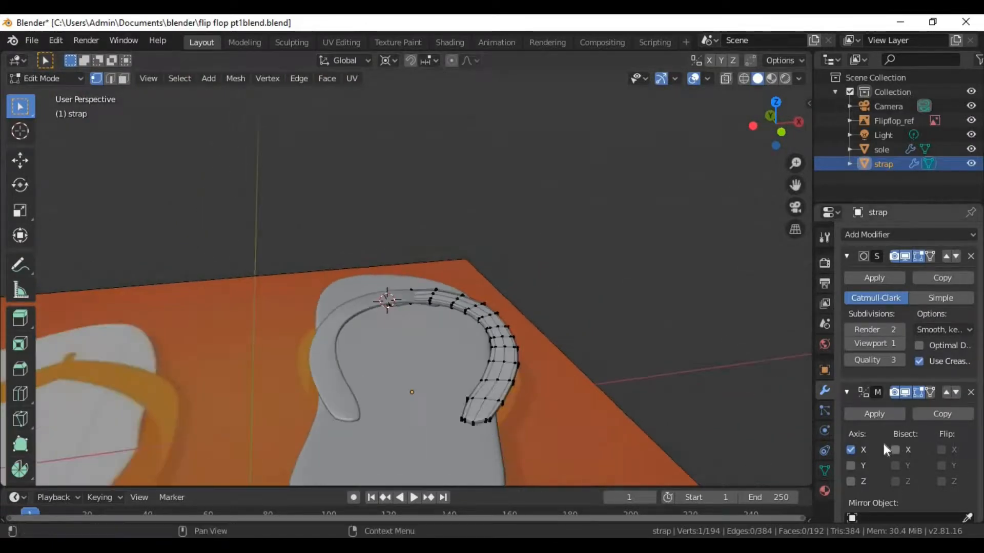
{"action": "scroll", "coordinate": [876, 443], "scroll_direction": "down", "scroll_amount": 4}
{"action": "scroll", "coordinate": [869, 444], "scroll_direction": "up", "scroll_amount": 4}
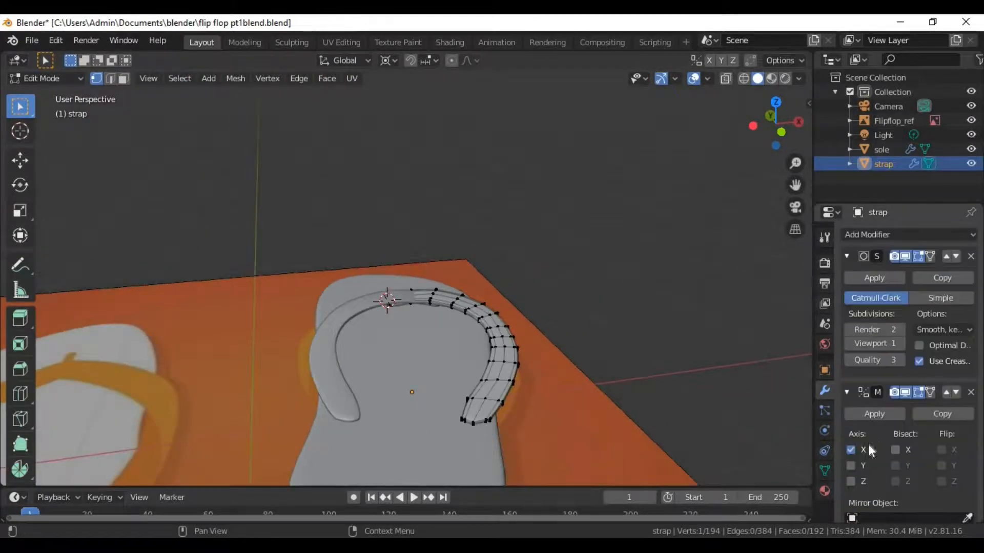
{"action": "left_click", "coordinate": [946, 392]}
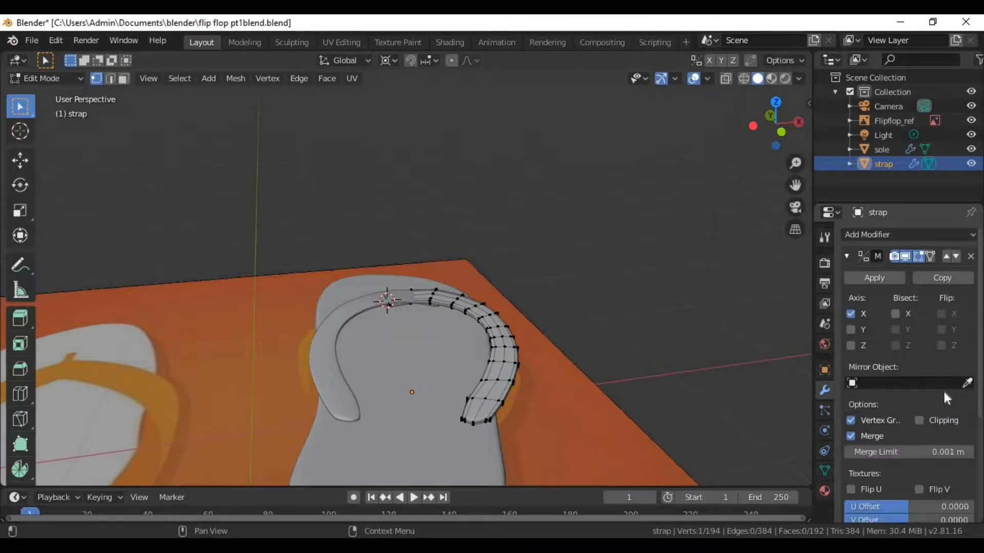
Try moving all of the strap's linked geometry against its mirrored half, and undo the move
{"action": "scroll", "coordinate": [463, 377], "scroll_direction": "down", "scroll_amount": 3}
{"action": "middle_click_drag", "start_coordinate": [463, 378], "coordinate": [424, 410]}
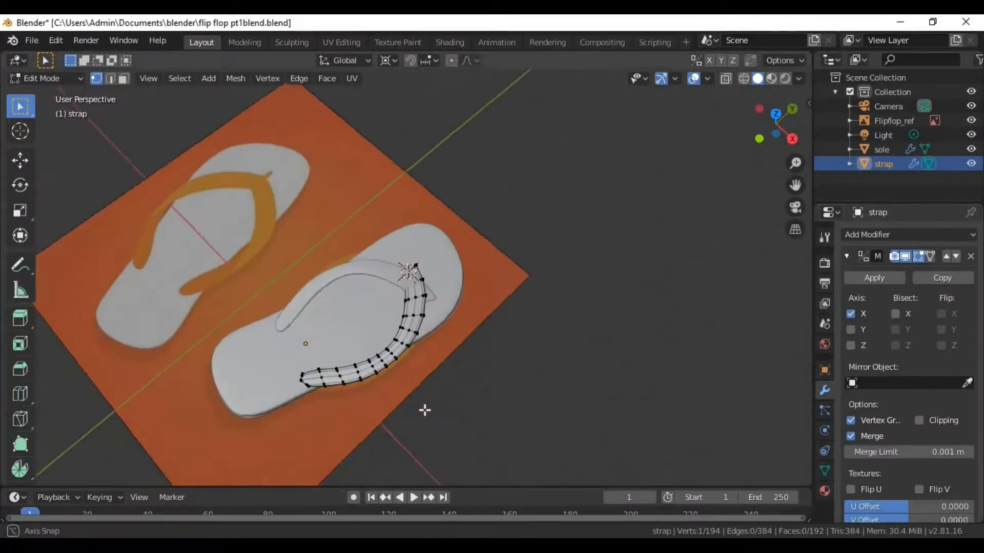
{"action": "scroll", "coordinate": [518, 403], "scroll_direction": "up", "scroll_amount": 5}
{"action": "middle_click_drag", "start_coordinate": [513, 410], "coordinate": [512, 374]}
{"action": "key", "text": "ctrl+l"}
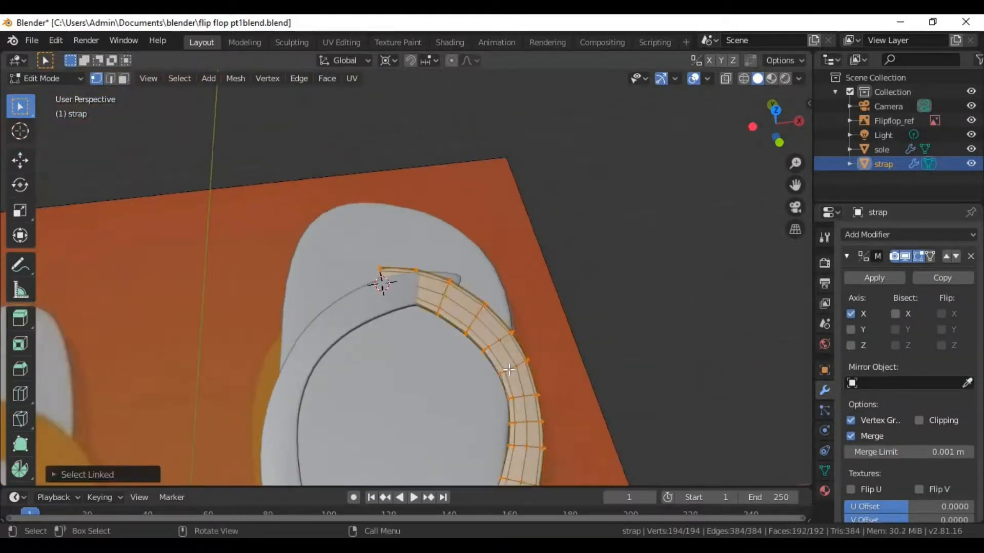
{"action": "key", "text": "g"}
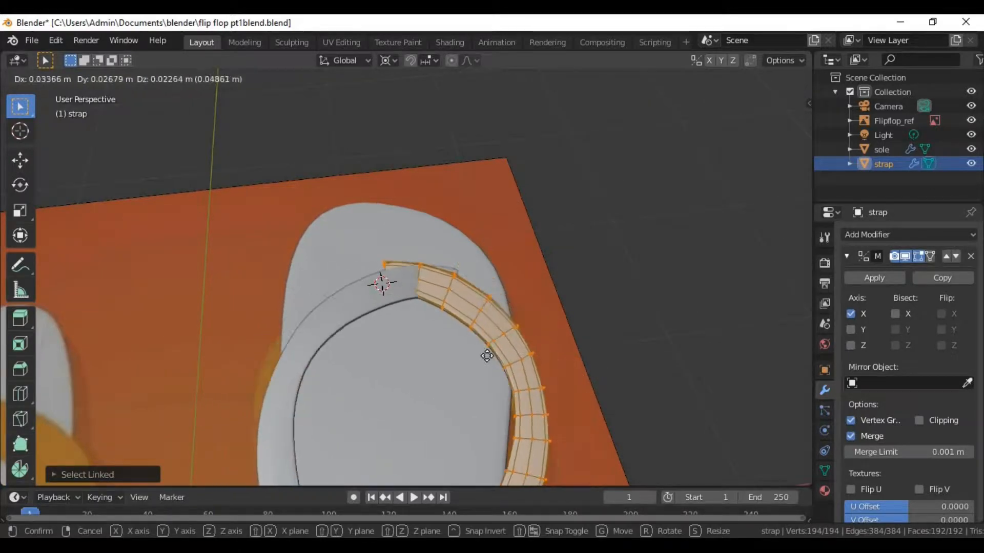
{"action": "left_click", "coordinate": [491, 355]}
{"action": "scroll", "coordinate": [492, 355], "scroll_direction": "down", "scroll_amount": 2}
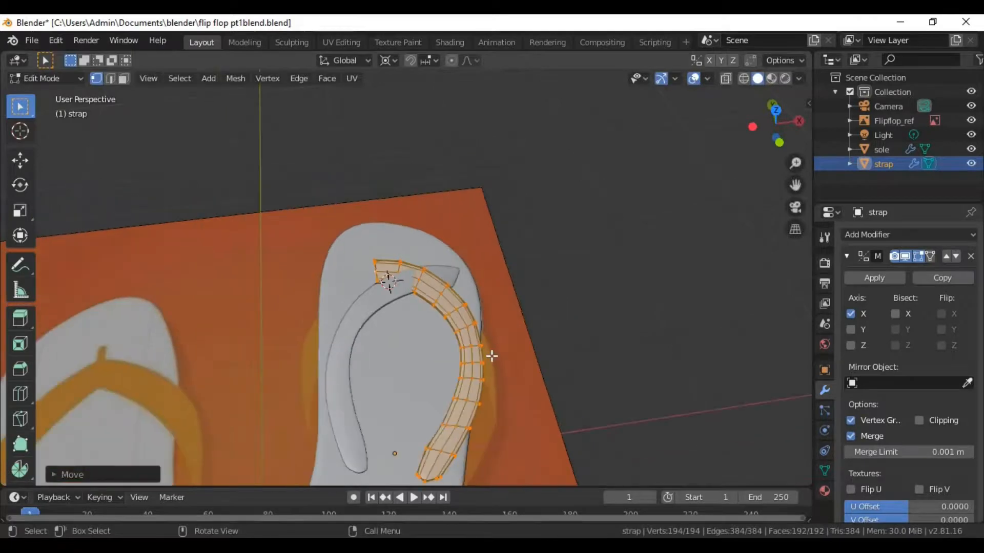
{"action": "key", "text": "ctrl+z"}
Examine the crossing front ends and switch the Mirror modifier's Clipping on and back off
{"action": "middle_click_drag", "start_coordinate": [450, 399], "coordinate": [551, 140]}
{"action": "scroll", "coordinate": [444, 361], "scroll_direction": "up", "scroll_amount": 2}
{"action": "scroll", "coordinate": [575, 198], "scroll_direction": "down", "scroll_amount": 6}
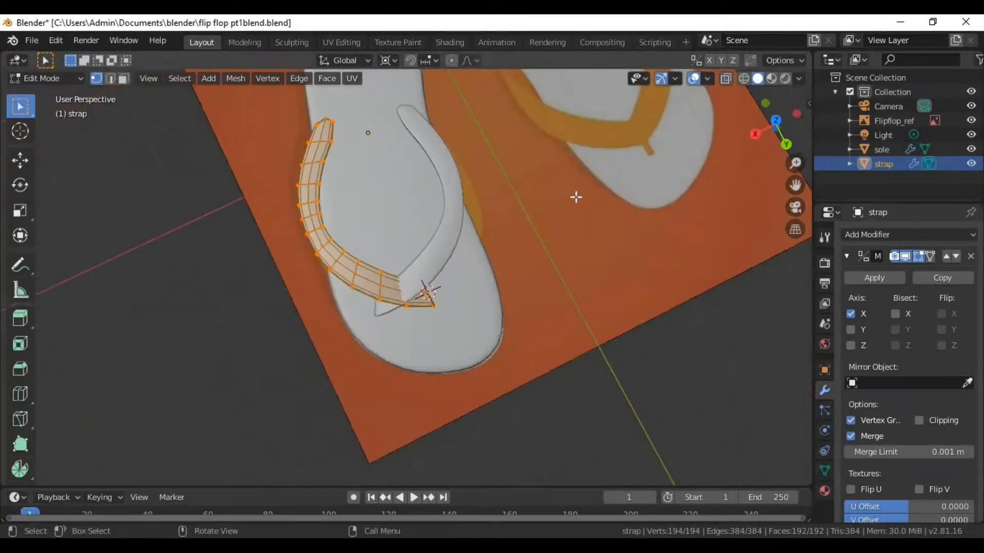
{"action": "middle_click_drag", "start_coordinate": [575, 198], "coordinate": [524, 249]}
{"action": "scroll", "coordinate": [524, 249], "scroll_direction": "up", "scroll_amount": 5}
{"action": "scroll", "coordinate": [484, 182], "scroll_direction": "up", "scroll_amount": 1}
{"action": "middle_click_drag", "start_coordinate": [484, 182], "coordinate": [406, 242]}
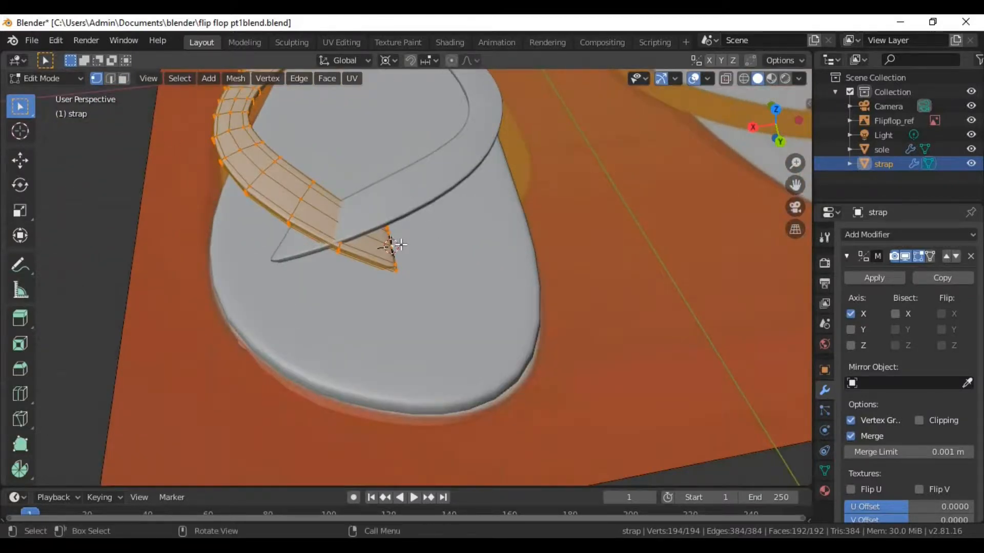
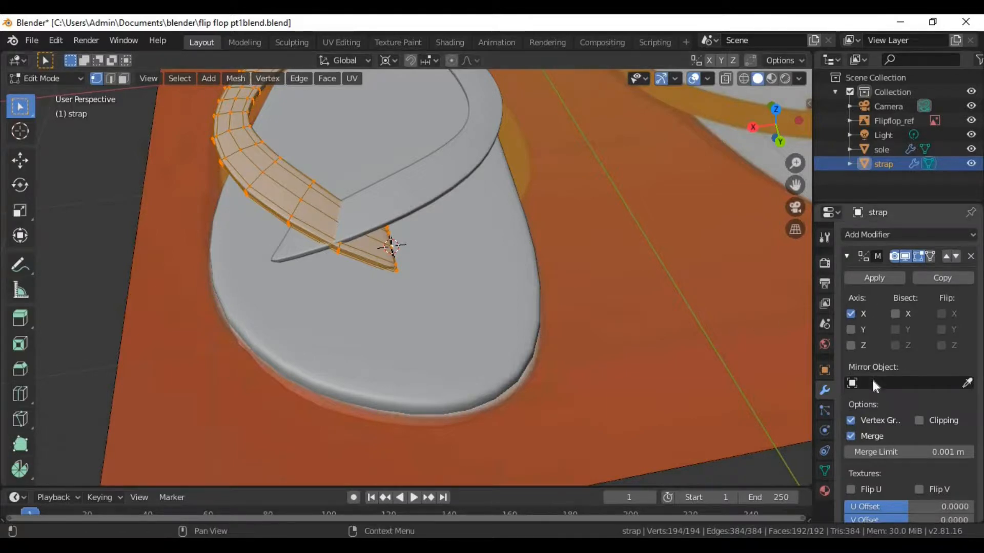
{"action": "scroll", "coordinate": [903, 322], "scroll_direction": "down", "scroll_amount": 6}
{"action": "left_click", "coordinate": [919, 277]}
{"action": "middle_click_drag", "start_coordinate": [364, 263], "coordinate": [373, 247]}
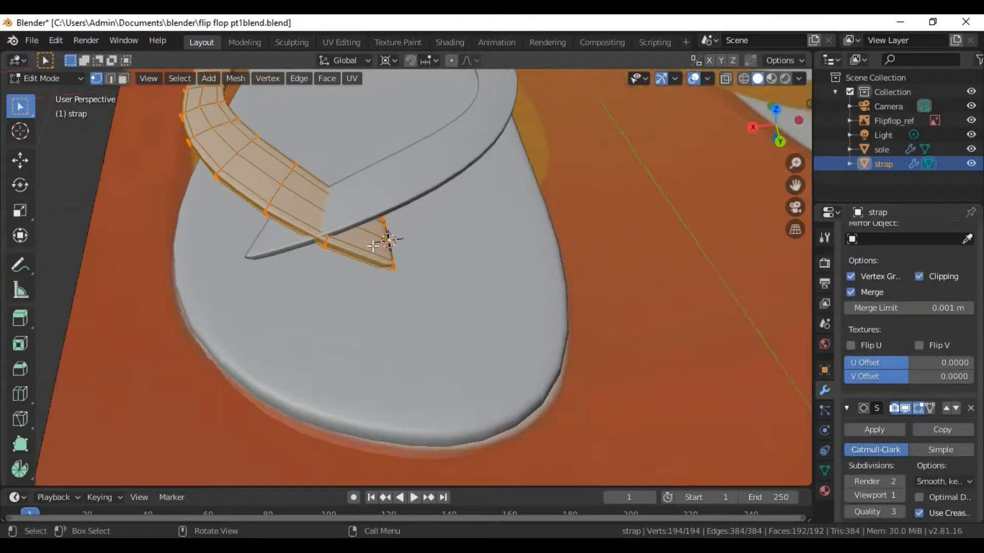
{"action": "left_click", "coordinate": [923, 281]}
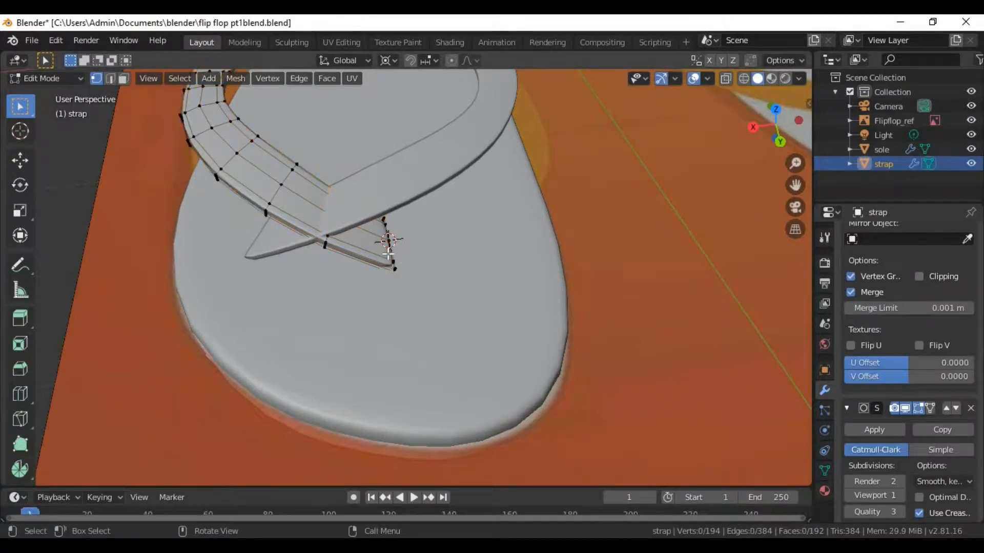
Try moving the visible vertices of the strap's front edge towards the mirrored half, and undo the move
{"action": "key", "text": "g"}
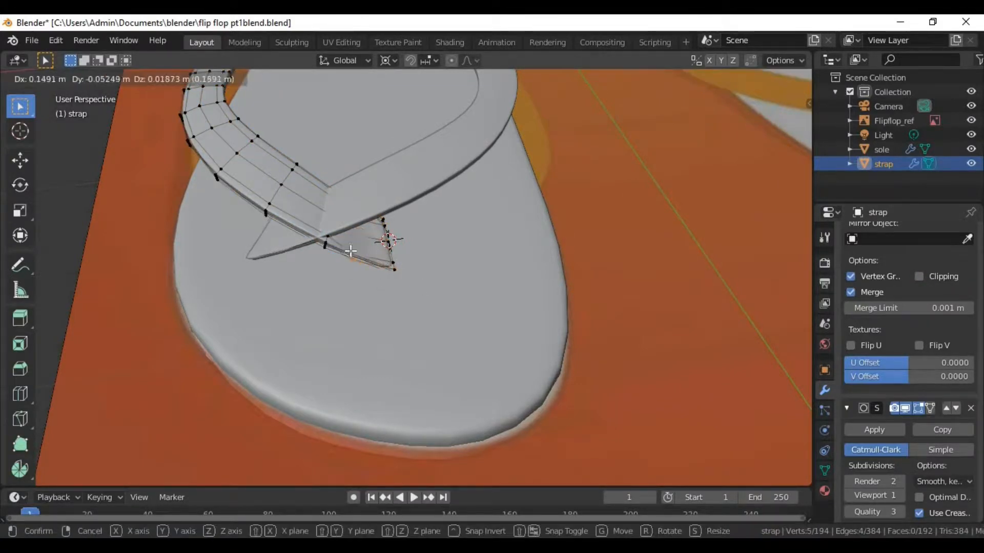
{"action": "left_click", "coordinate": [352, 252]}
{"action": "key", "text": "ctrl+z"}
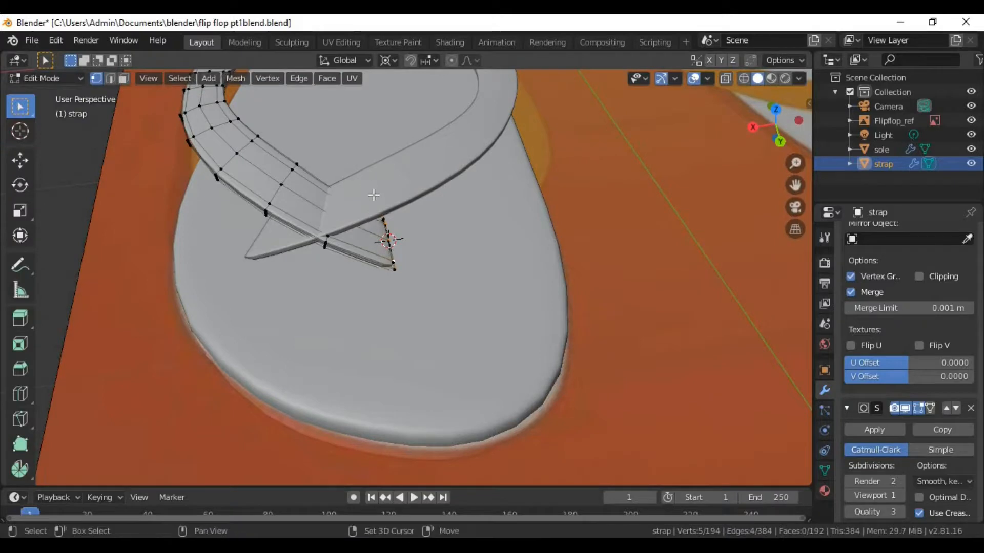
Select the strap's whole front end in wireframe, try moving it across the mirror plane, and undo the move
{"action": "key", "text": "alt+z"}
{"action": "key", "text": "ctrl+KP_Add"}
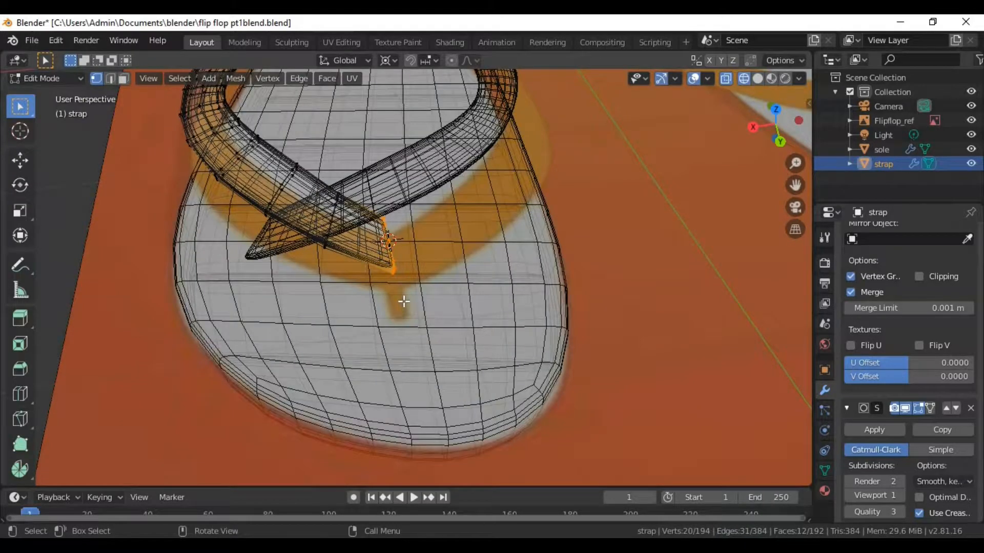
{"action": "key", "text": "alt+z"}
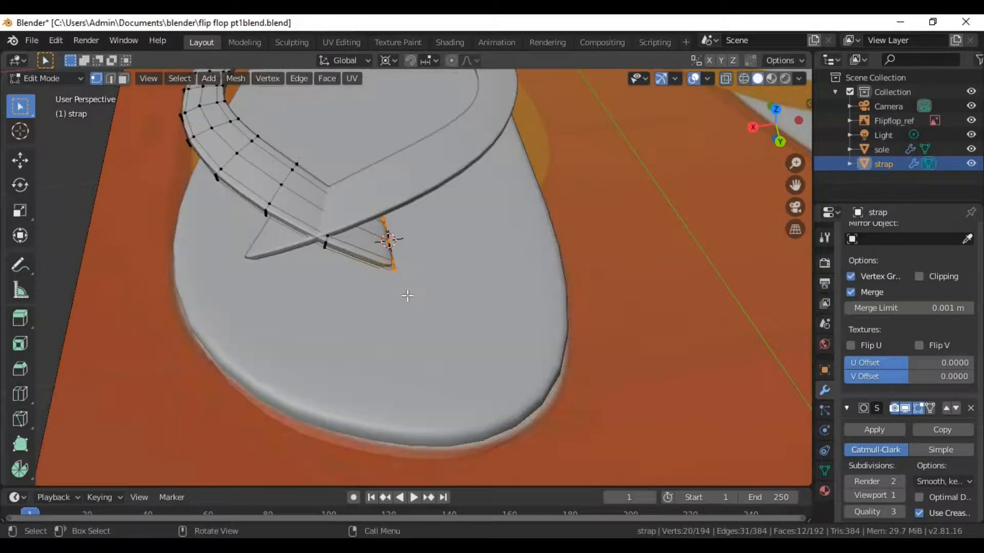
{"action": "key", "text": "g"}
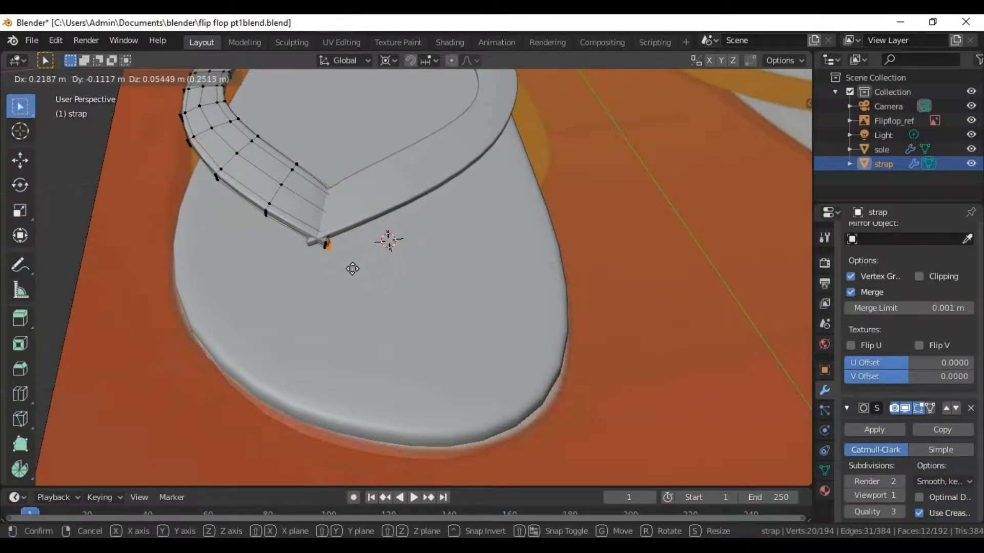
{"action": "left_click", "coordinate": [317, 291]}
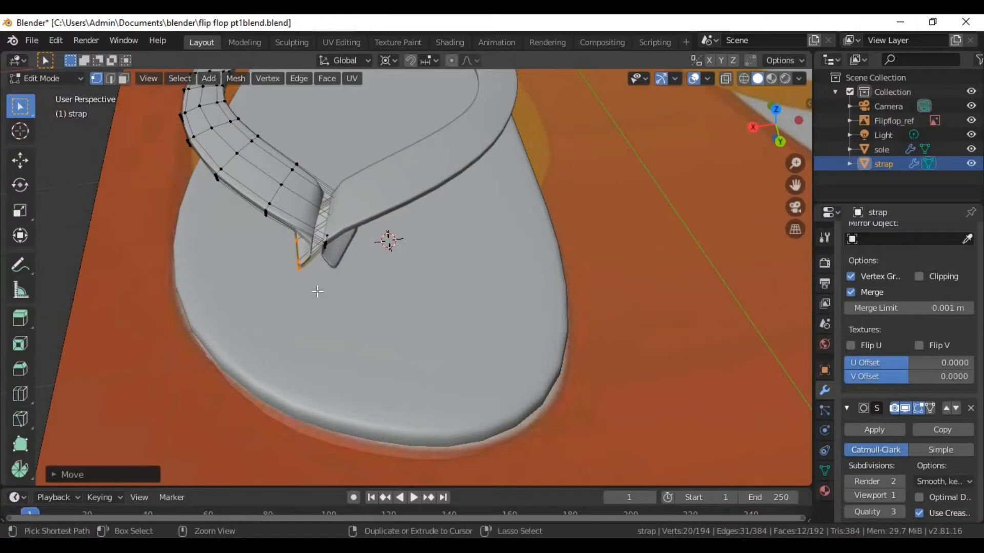
{"action": "key", "text": "ctrl+z"}
Select the strap's last front section, enable Clipping in the Mirror modifier and move the section about 0.3 m along X to the mirror plane
{"action": "middle_click_drag", "start_coordinate": [320, 287], "coordinate": [333, 215]}
{"action": "key", "text": "shift+z"}
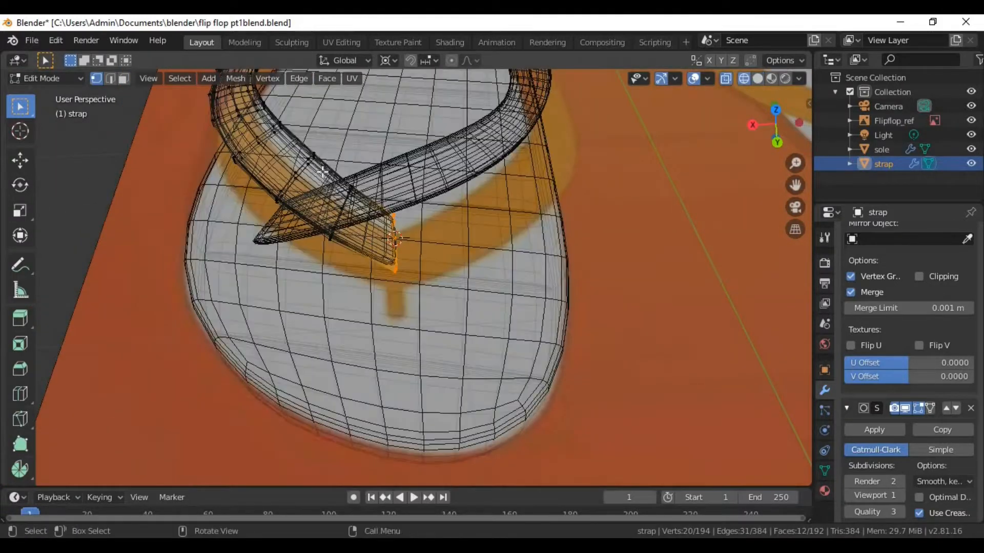
{"action": "left_click_drag", "start_coordinate": [360, 311], "coordinate": [421, 309]}
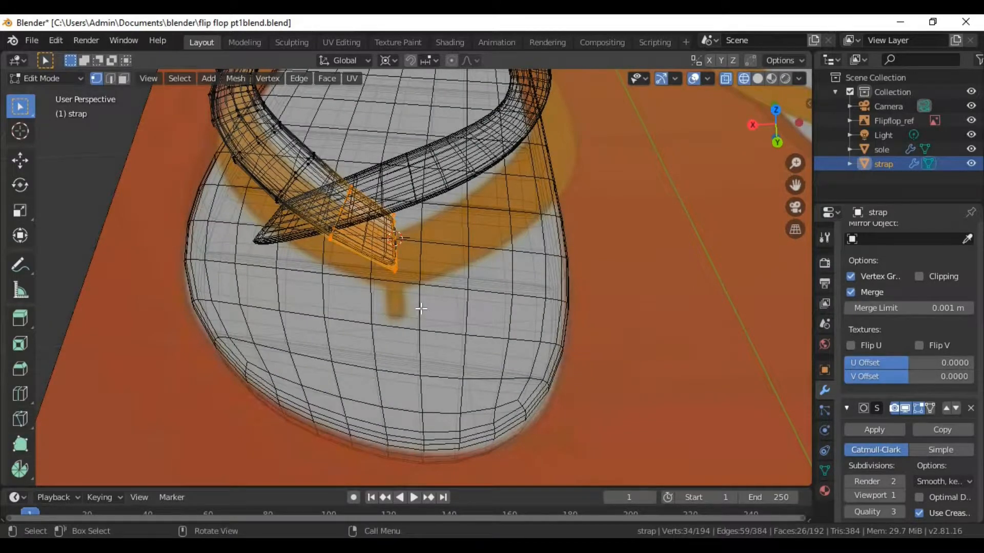
{"action": "key", "text": "shift+z"}
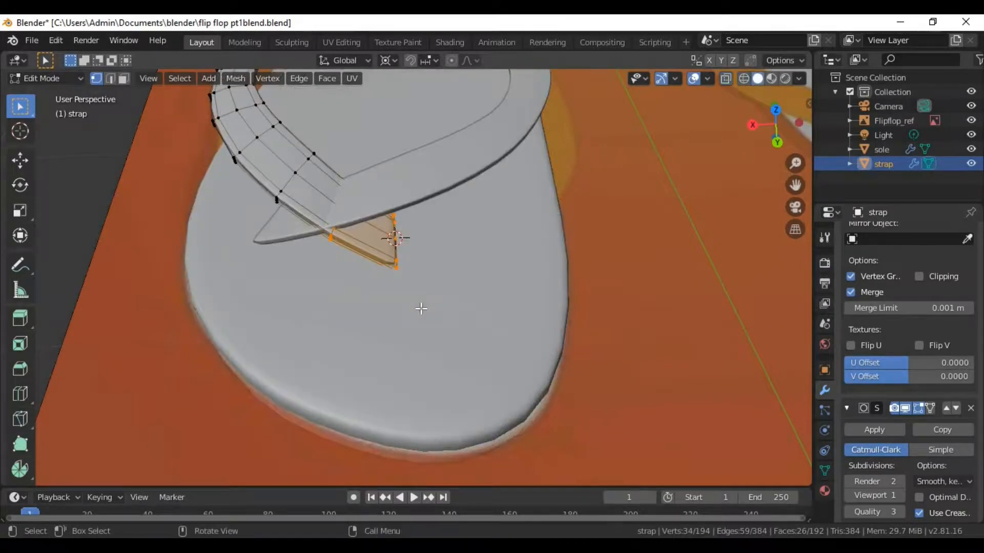
{"action": "key", "text": "KP_7"}
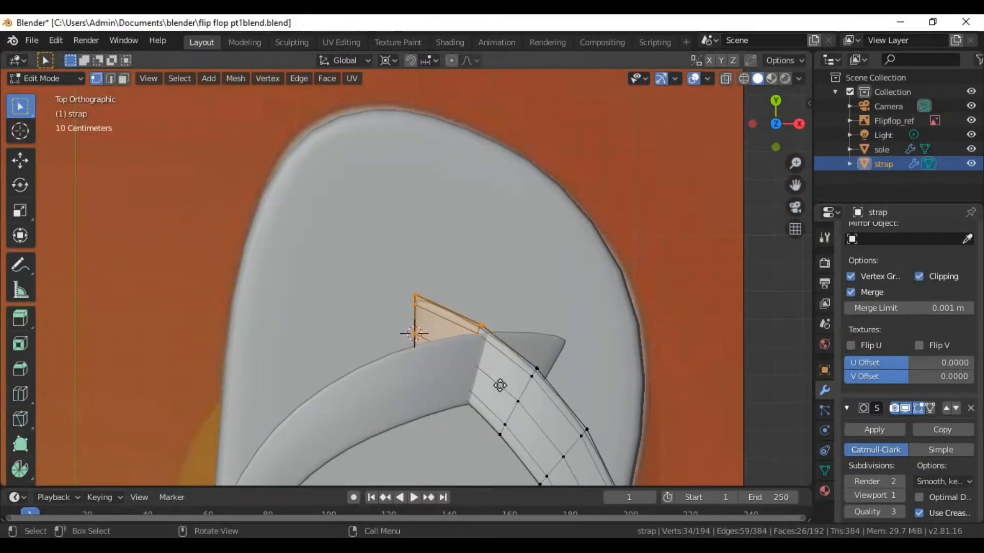
{"action": "key", "text": "g"}
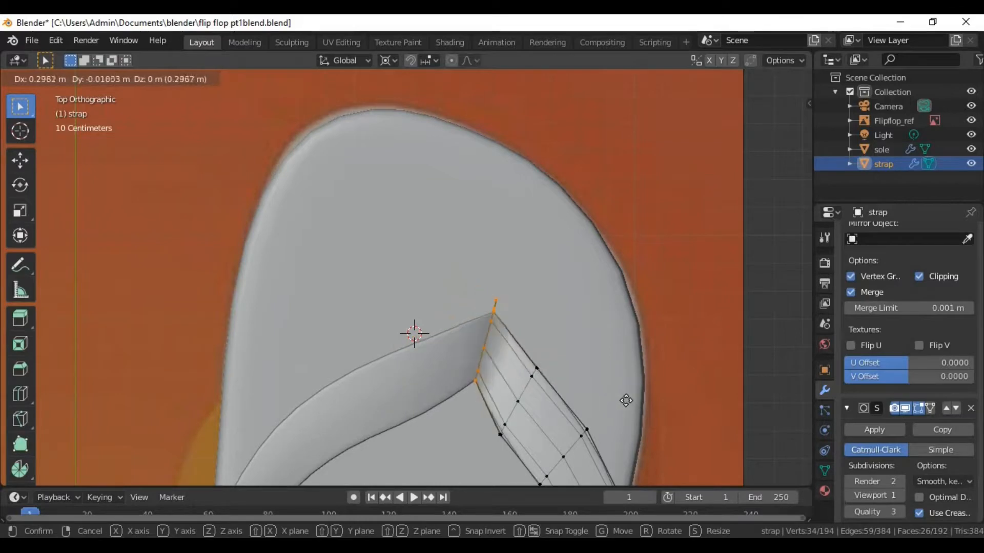
{"action": "left_click", "coordinate": [619, 407]}
{"action": "middle_click_drag", "start_coordinate": [618, 407], "coordinate": [364, 306]}
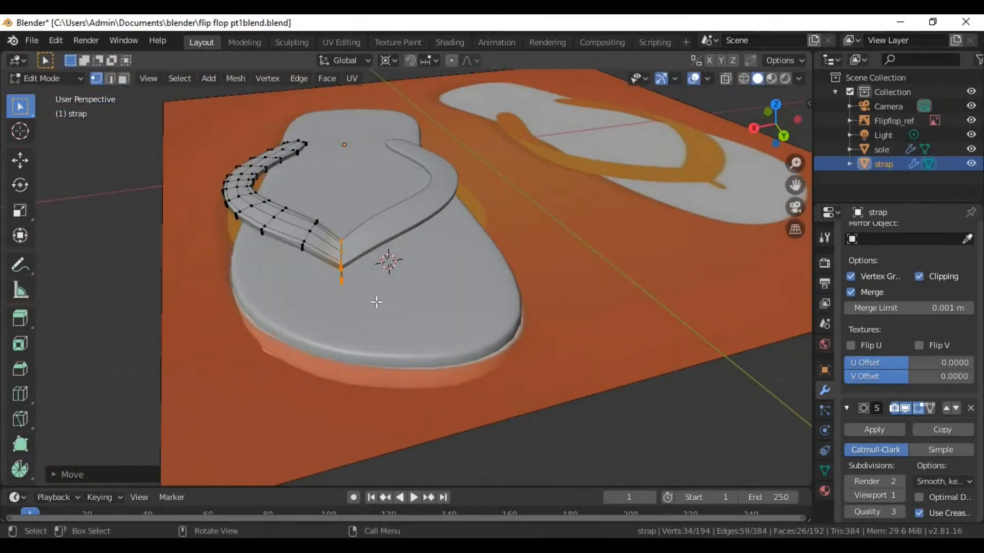
Add a loop cut across the strap close to the front seam where the mirrored halves meet
{"action": "middle_click_drag", "start_coordinate": [386, 385], "coordinate": [513, 346]}
{"action": "scroll", "coordinate": [333, 346], "scroll_direction": "down", "scroll_amount": 4}
{"action": "left_click", "coordinate": [552, 358]}
{"action": "scroll", "coordinate": [553, 357], "scroll_direction": "up", "scroll_amount": 2}
{"action": "scroll", "coordinate": [516, 358], "scroll_direction": "up", "scroll_amount": 4}
{"action": "key", "text": "ctrl+r"}
{"action": "left_click", "coordinate": [577, 327]}
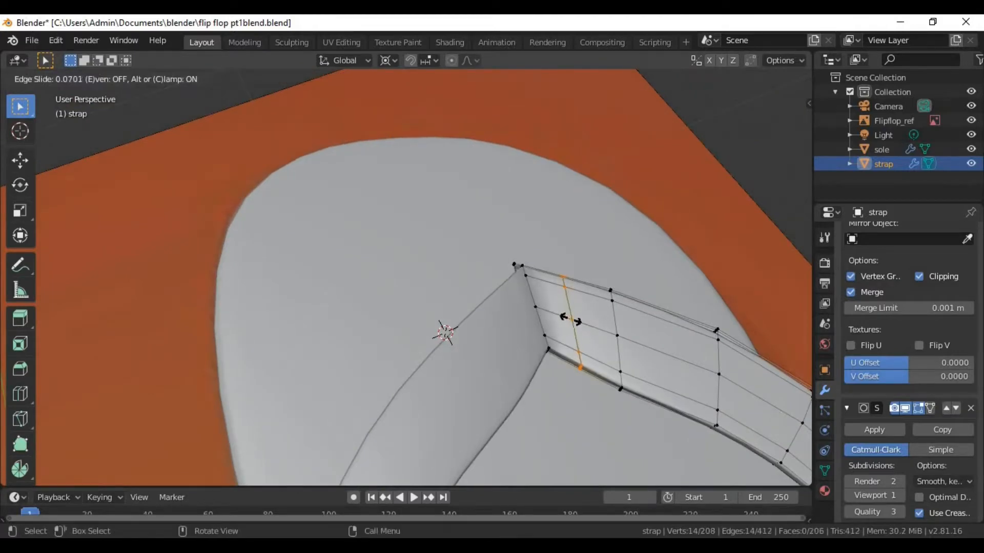
{"action": "left_click", "coordinate": [556, 313]}
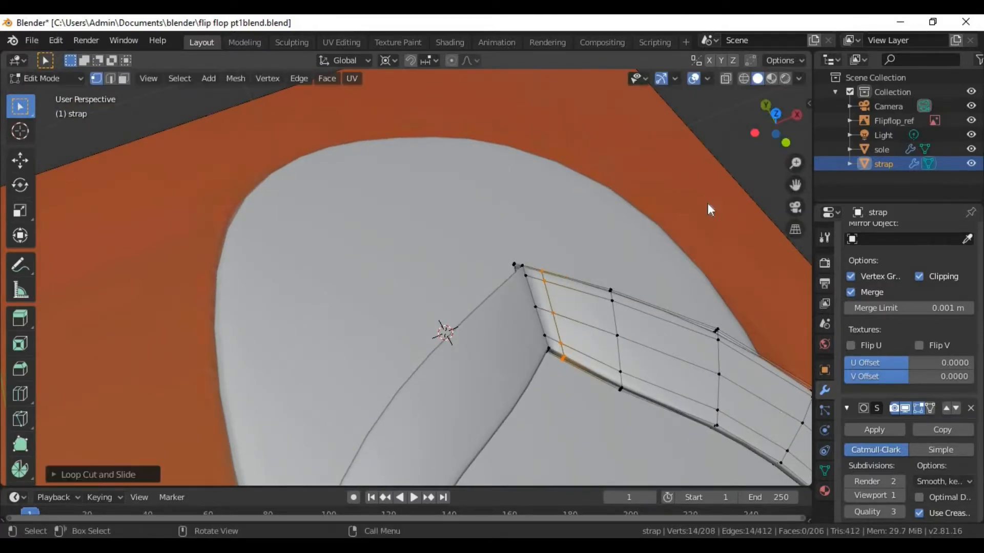
In Object Mode, rotate the strap slightly about Z, shift it about -0.15 m along X and deselect it
{"action": "key", "text": "Tab"}
{"action": "middle_click_drag", "start_coordinate": [692, 323], "coordinate": [430, 327]}
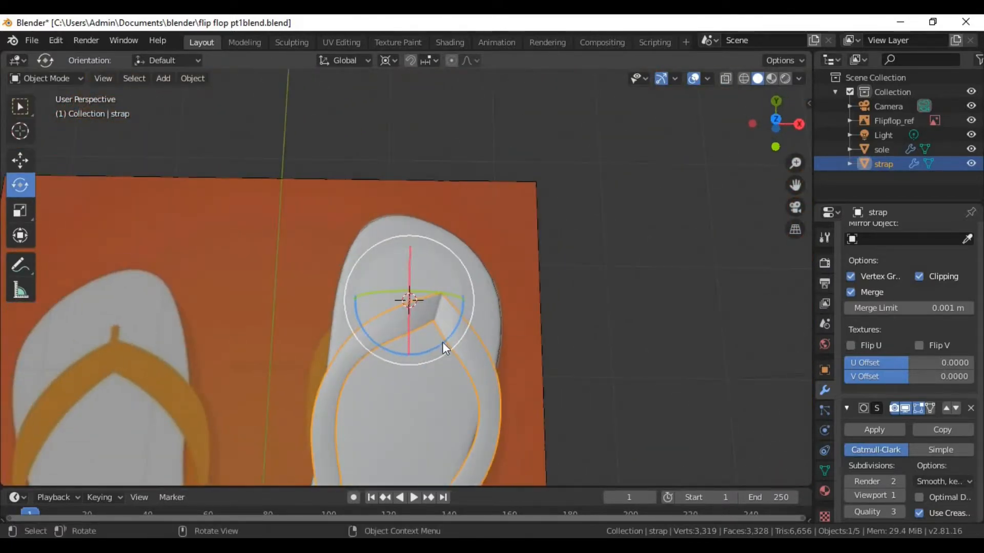
{"action": "left_click_drag", "start_coordinate": [443, 344], "coordinate": [449, 341]}
{"action": "scroll", "coordinate": [463, 415], "scroll_direction": "down", "scroll_amount": 4}
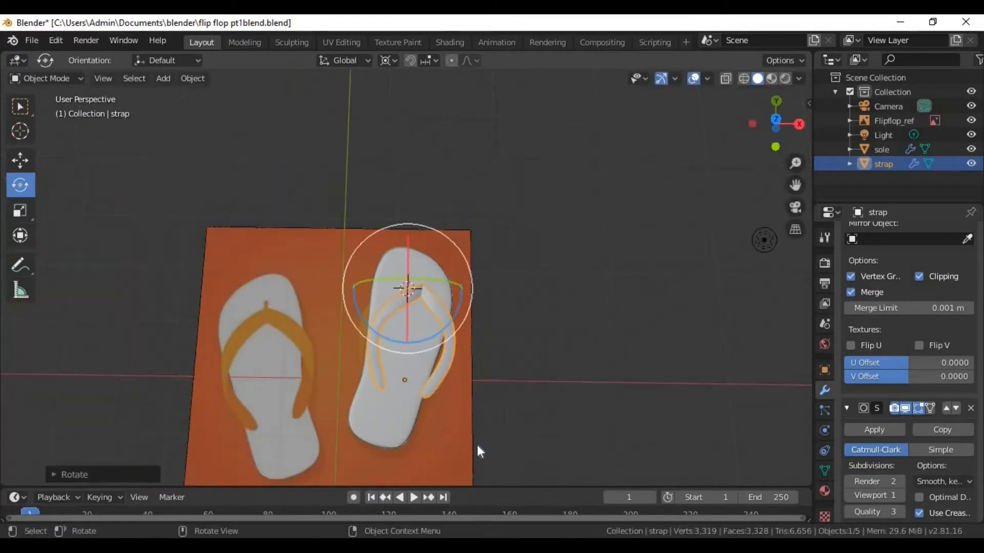
{"action": "scroll", "coordinate": [482, 444], "scroll_direction": "up", "scroll_amount": 2}
{"action": "key", "text": "g"}
{"action": "key", "text": "x"}
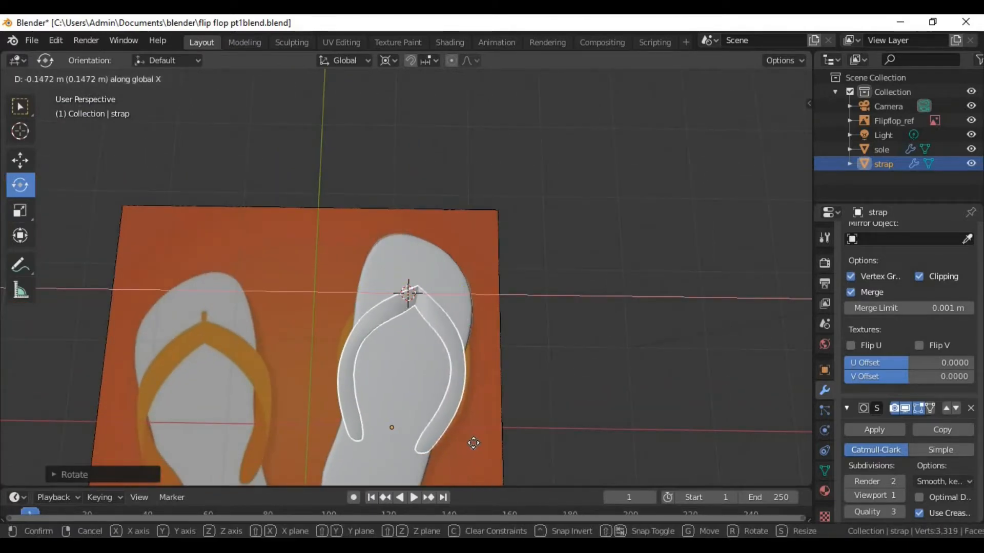
{"action": "left_click", "coordinate": [570, 414]}
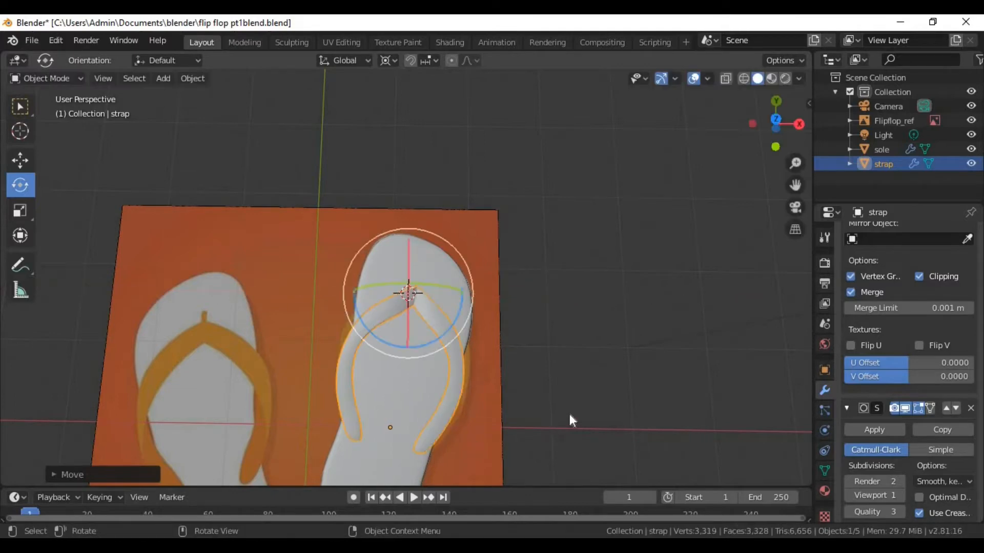
{"action": "left_click", "coordinate": [569, 414]}
Hide the Flipflop_ref image and inspect the flip-flop from several angles
{"action": "middle_click_drag", "start_coordinate": [570, 414], "coordinate": [301, 405]}
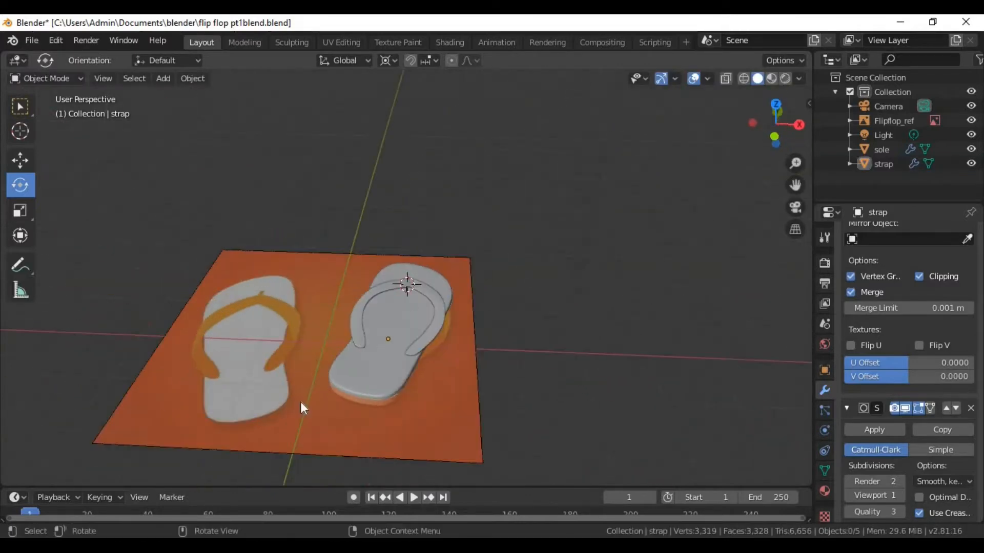
{"action": "left_click", "coordinate": [971, 121]}
{"action": "middle_click_drag", "start_coordinate": [380, 304], "coordinate": [474, 267]}
{"action": "scroll", "coordinate": [109, 305], "scroll_direction": "up", "scroll_amount": 3}
{"action": "scroll", "coordinate": [476, 269], "scroll_direction": "up", "scroll_amount": 3}
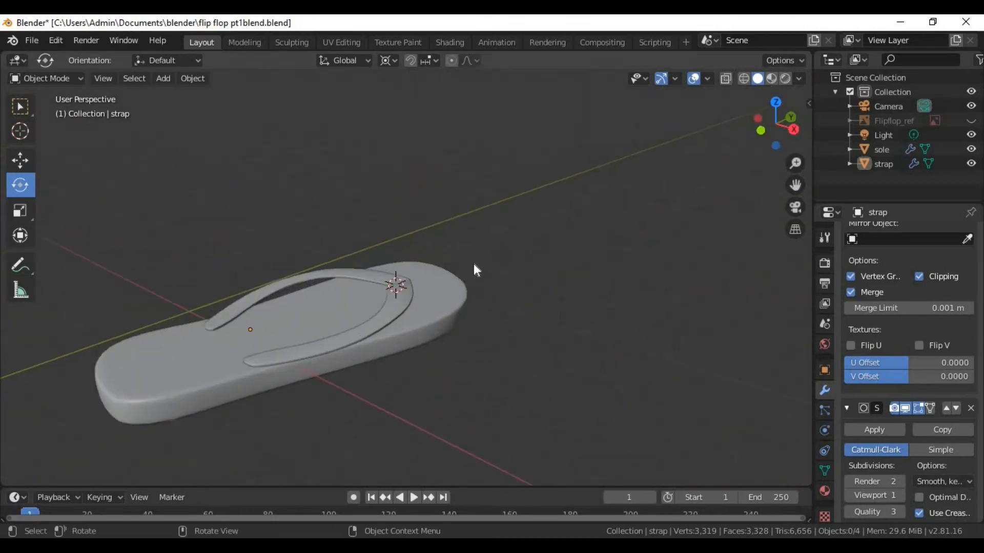
{"action": "scroll", "coordinate": [474, 264], "scroll_direction": "up", "scroll_amount": 3}
{"action": "scroll", "coordinate": [377, 276], "scroll_direction": "down", "scroll_amount": 4}
{"action": "middle_click_drag", "start_coordinate": [504, 205], "coordinate": [645, 220]}
{"action": "scroll", "coordinate": [555, 291], "scroll_direction": "down", "scroll_amount": 3}
{"action": "middle_click_drag", "start_coordinate": [421, 296], "coordinate": [453, 285]}
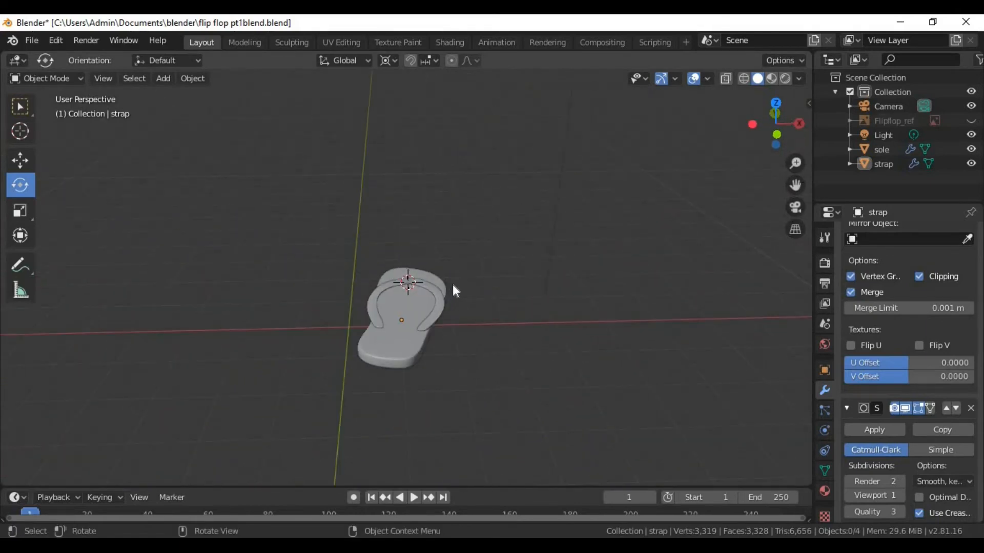